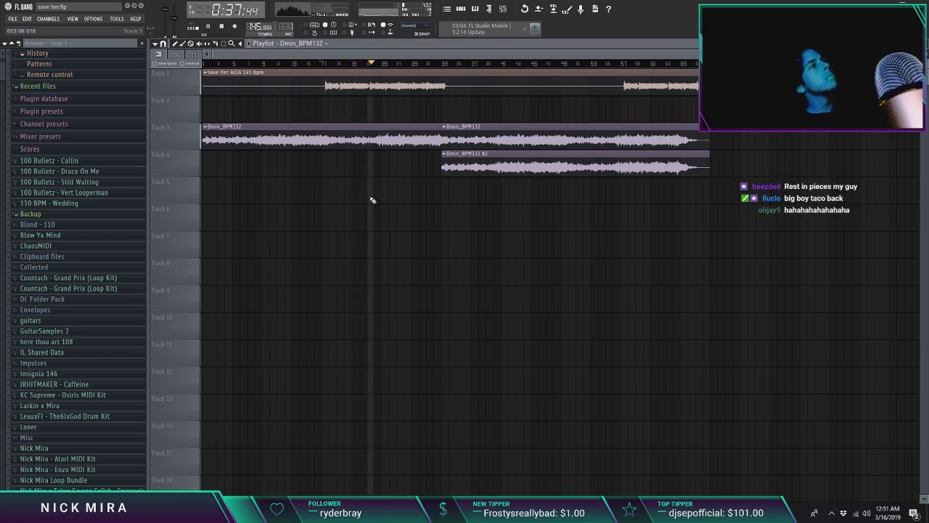
Place Pattern 1 clips on Track 5 from bar 1 and duplicate them across the length of the arrangement
left_click_drag(378, 192, 249, 197)
key("ctrl+b")
key("ctrl+b")
key("ctrl+b")
key("ctrl+b")
key("ctrl+b")
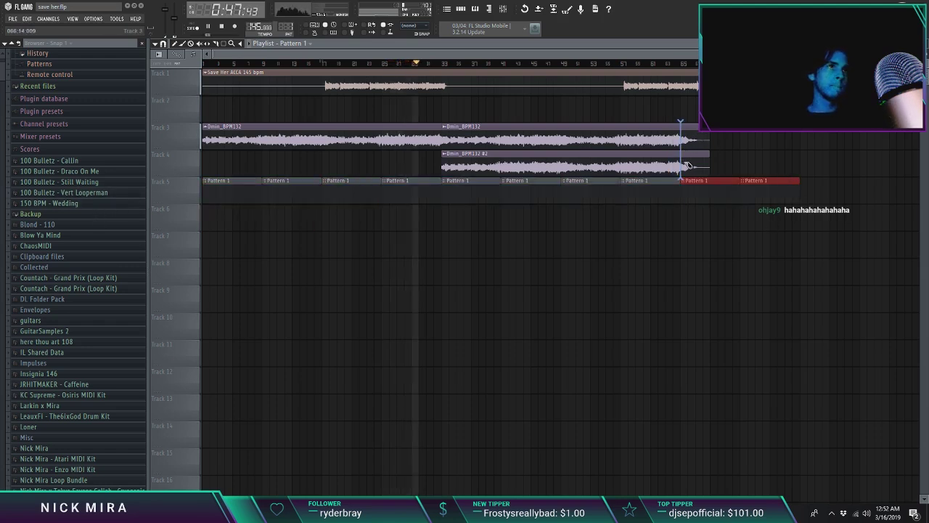
Slice the Dmin_BPM132 clips on Tracks 3 and 4 at bars 57 and 65, replacing the tails with a duplicate of bars 57–65
left_click_drag(625, 161, 627, 161)
left_click_drag(652, 130, 706, 159)
key("ctrl+d")
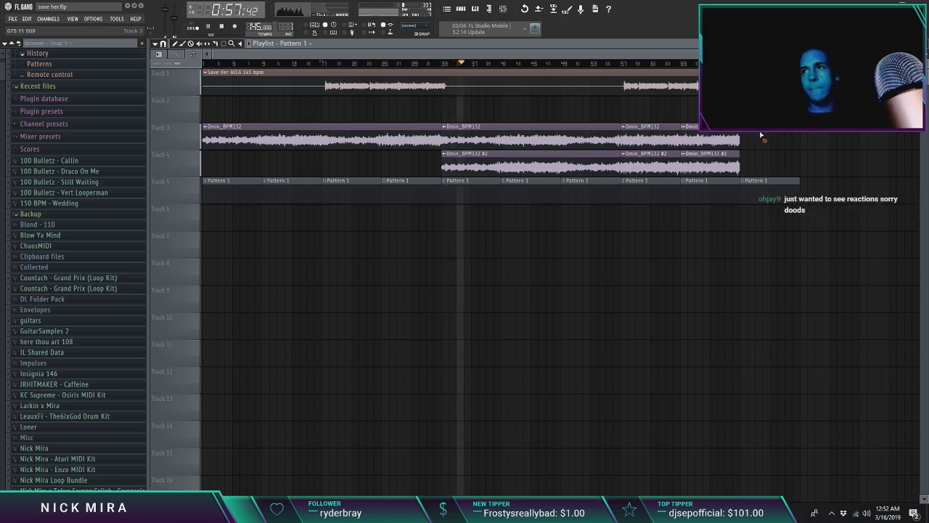
Browse the drum kit folders for suitable drum sounds, previewing samples in the !MaalyRaw Drums folder
key("F5")
scroll(59, 150, "down", 15)
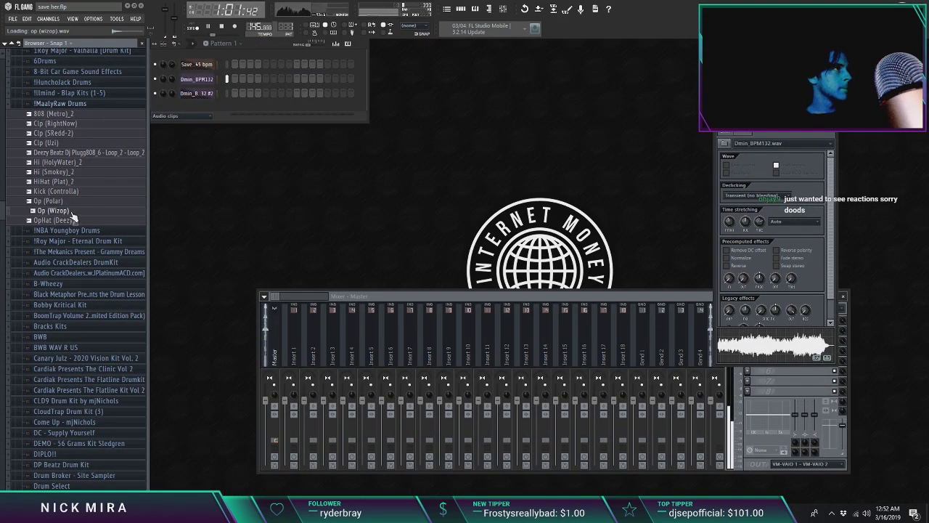
left_click(73, 105)
left_click(72, 105)
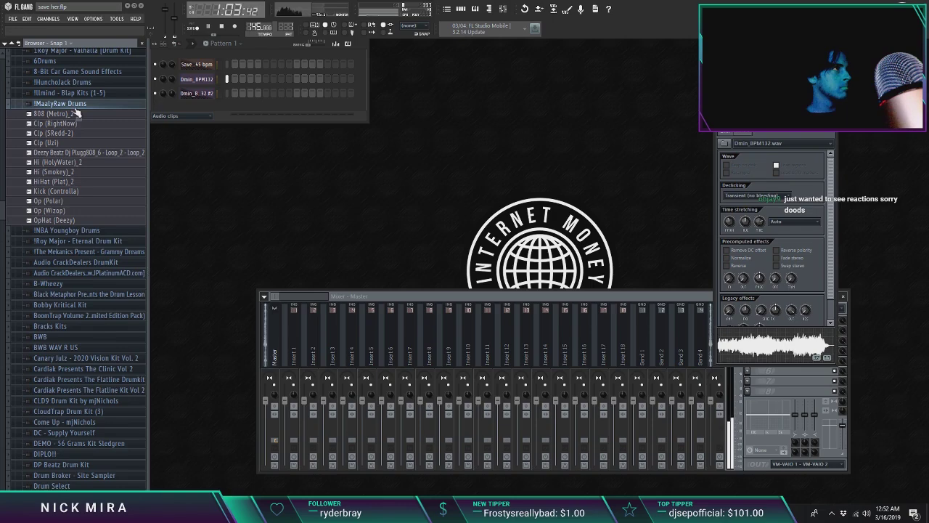
left_click(71, 127)
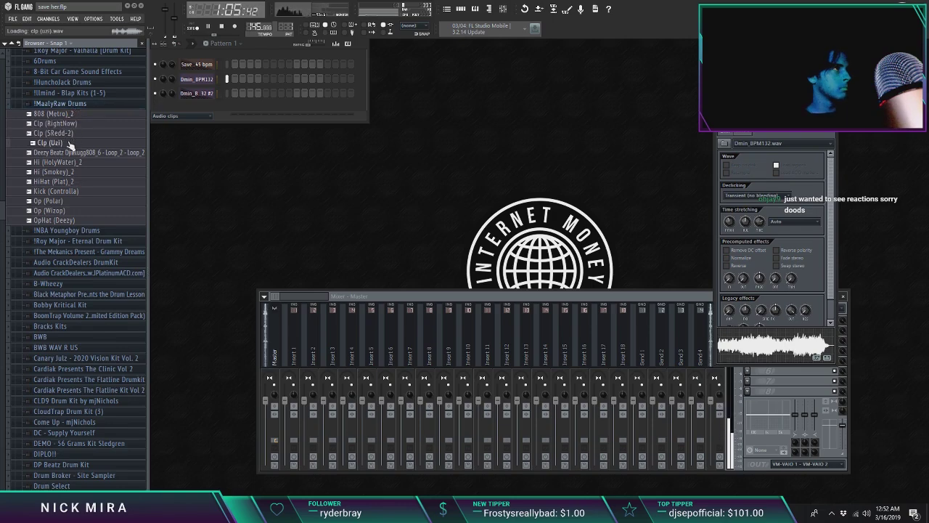
left_click(84, 104)
scroll(77, 179, "down", 14)
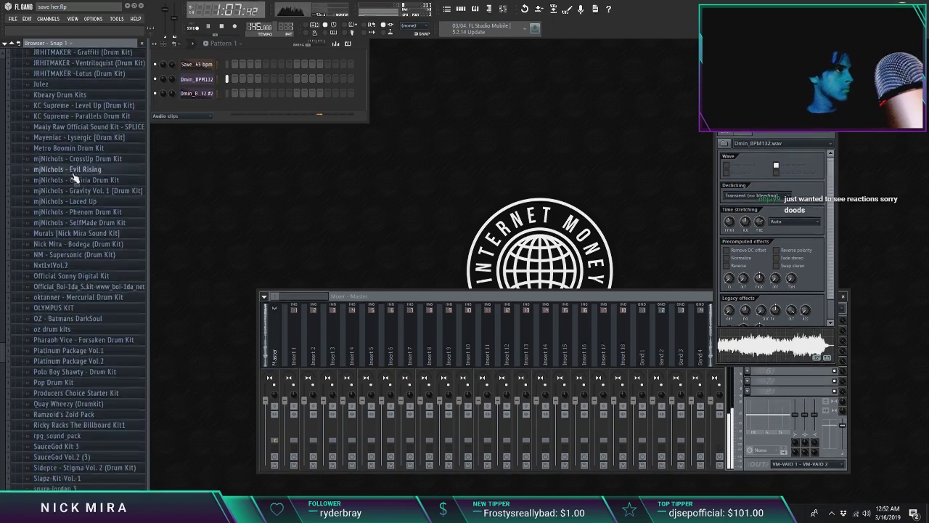
scroll(73, 179, "down", 6)
scroll(70, 196, "up", 20)
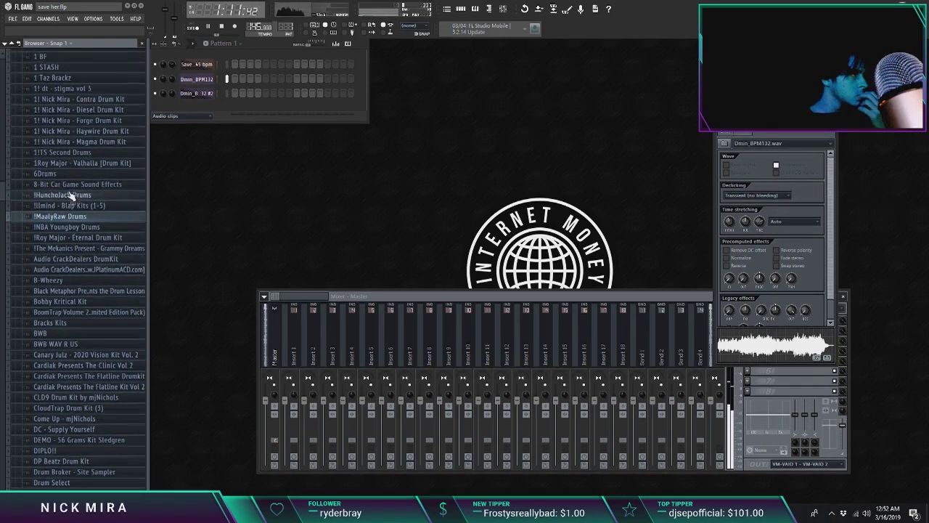
scroll(71, 196, "down", 20)
scroll(53, 231, "down", 2)
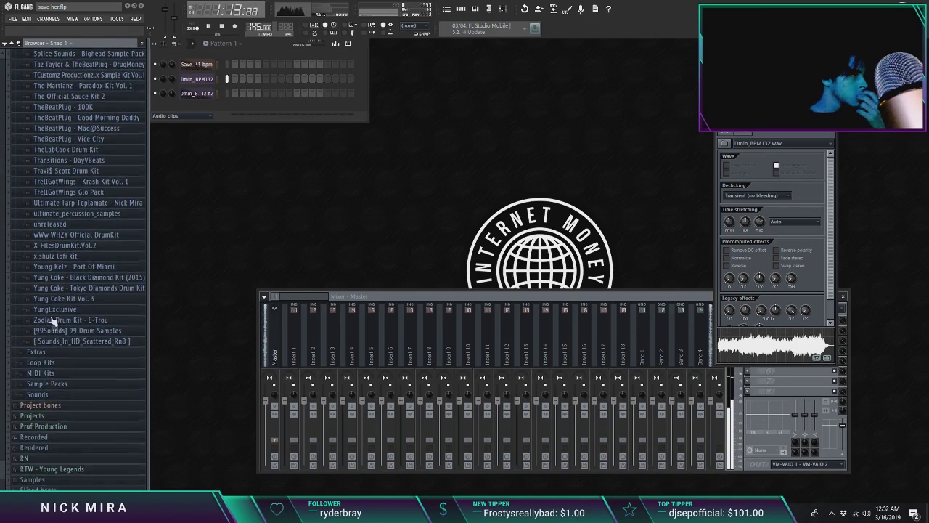
Load the 707 Snare sample from the Draft folder inside Sounds > Beat Sounds as a new channel
left_click(40, 393)
left_click(53, 216)
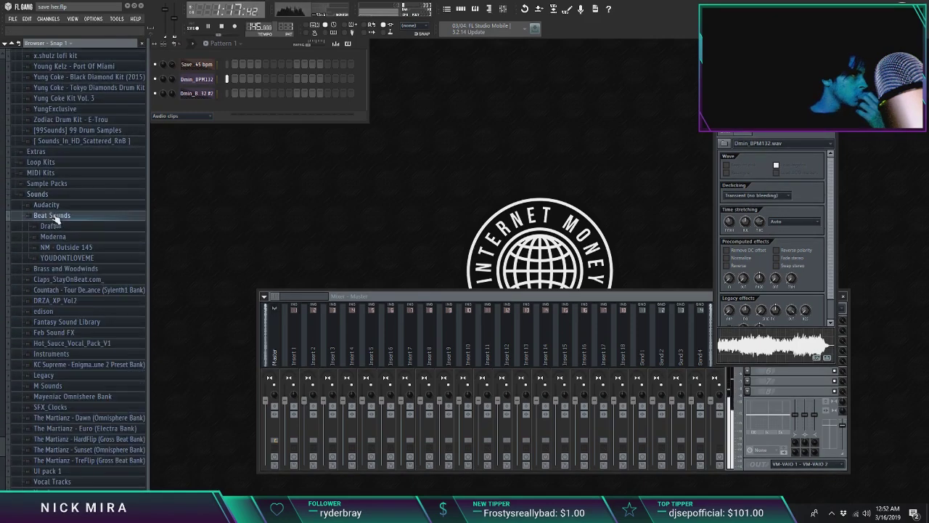
left_click(65, 237)
left_click(67, 227)
left_click(67, 227)
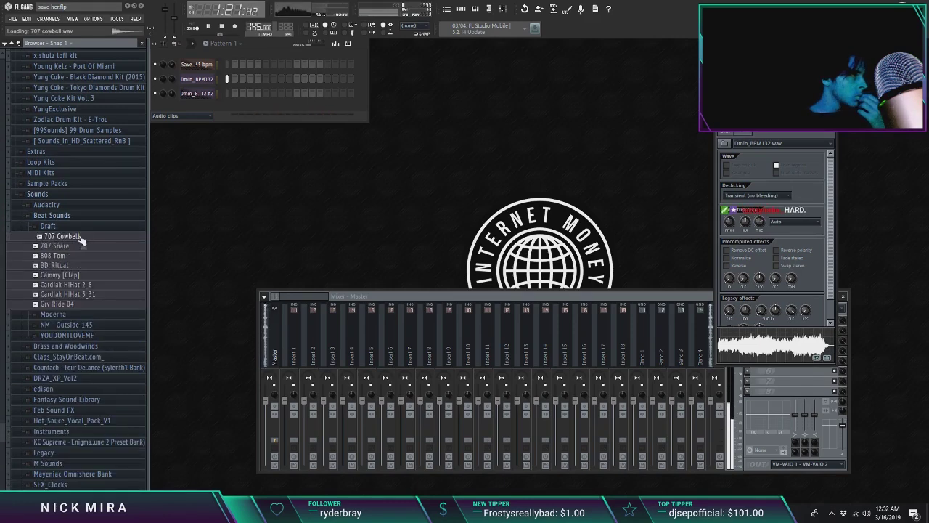
left_click_drag(58, 245, 215, 103)
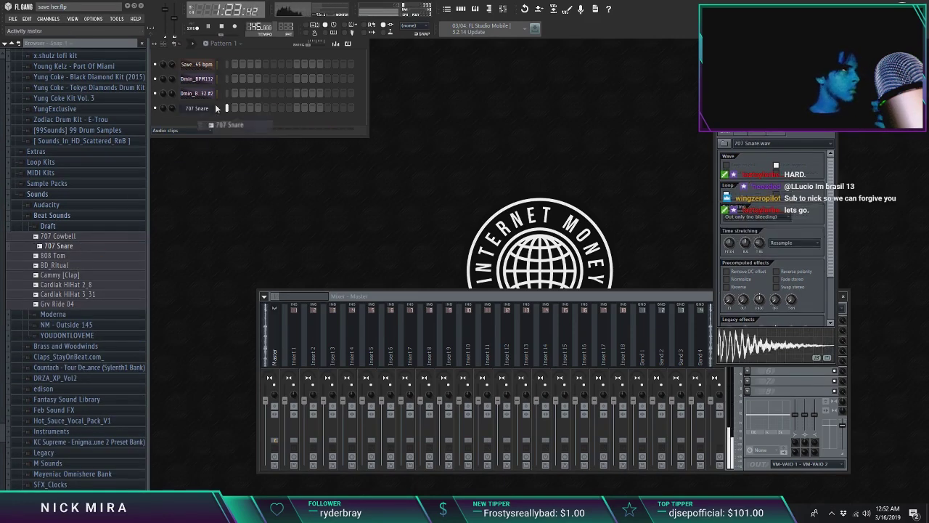
Program a single 707 Snare hit on step 9, clearing the trial hits on steps 5 and 13
left_click(300, 108)
left_click(266, 108)
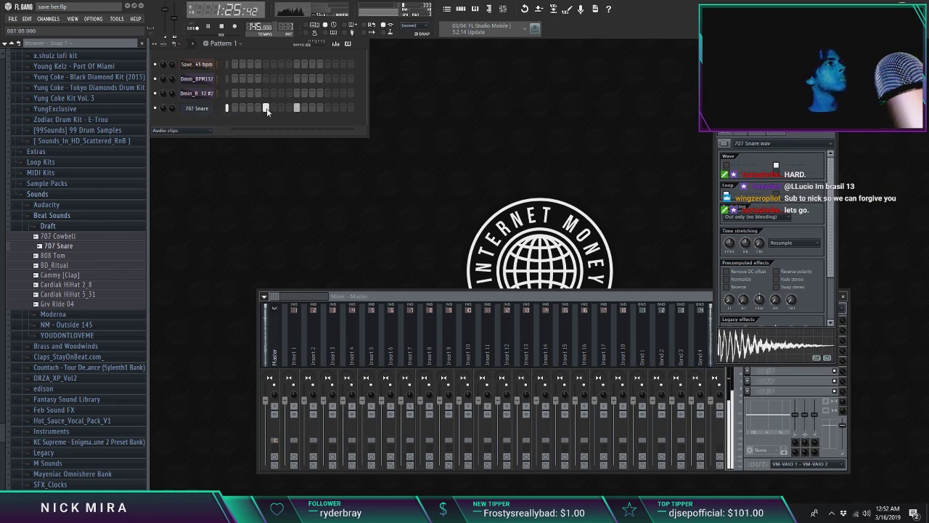
left_click(327, 107)
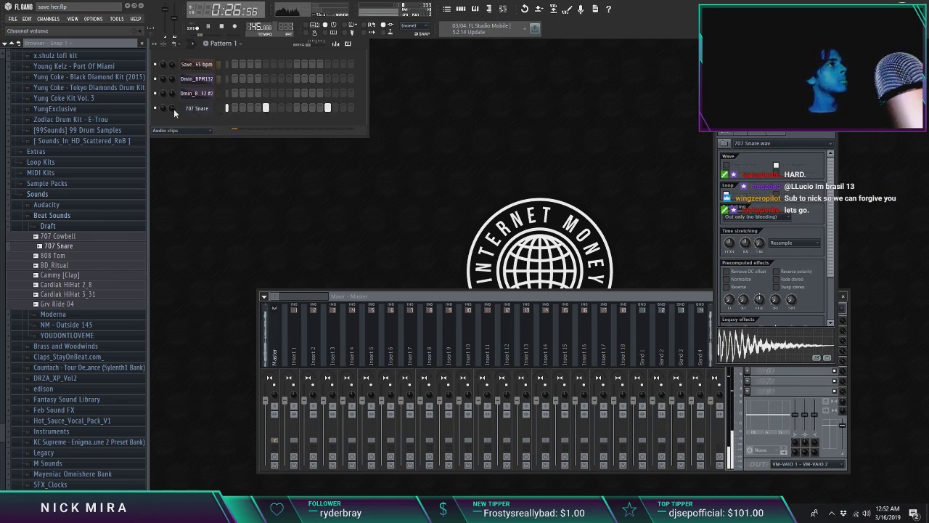
right_click(266, 108)
right_click(327, 107)
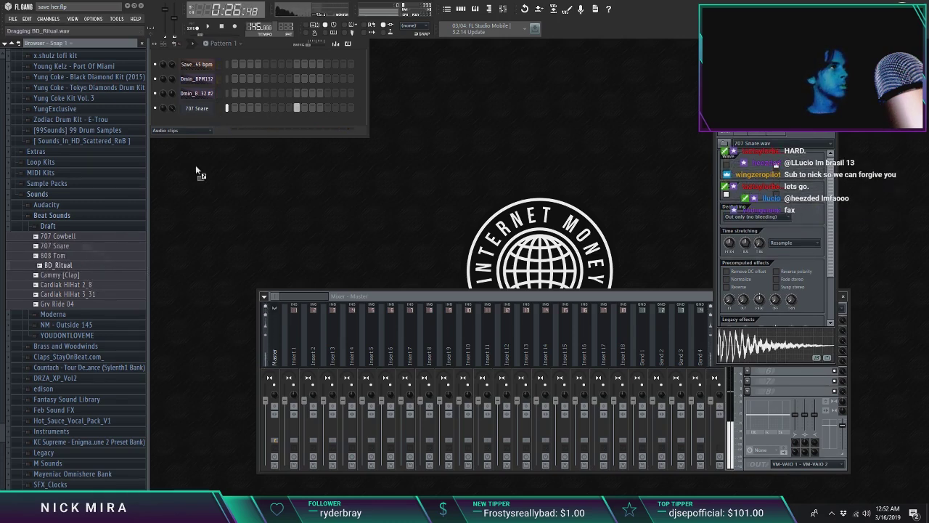
Add BD_Ritual as a new channel with kick hits on steps 1 and 9, and play the pattern
left_click_drag(207, 121, 218, 123)
left_click(295, 122)
key("space")
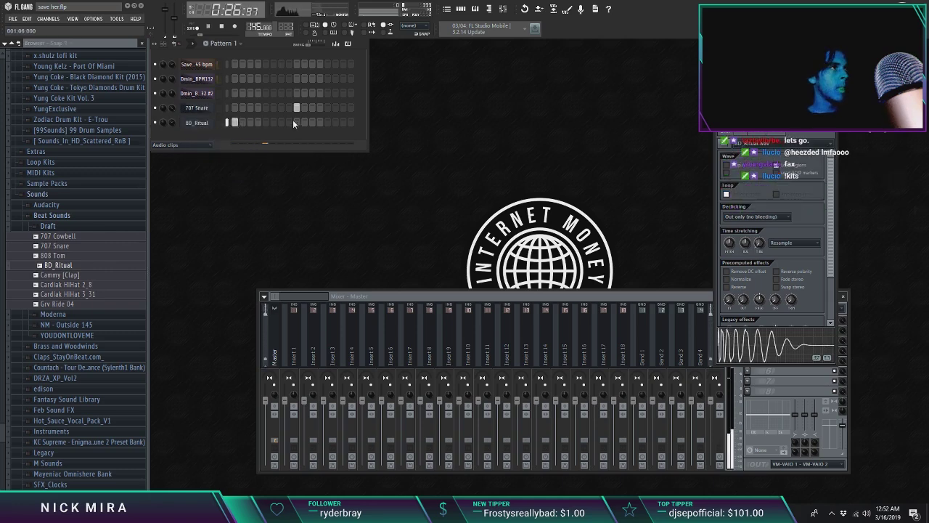
Add Grv Ride 04 as a new channel with hits on steps 1 and 9
left_click(77, 295)
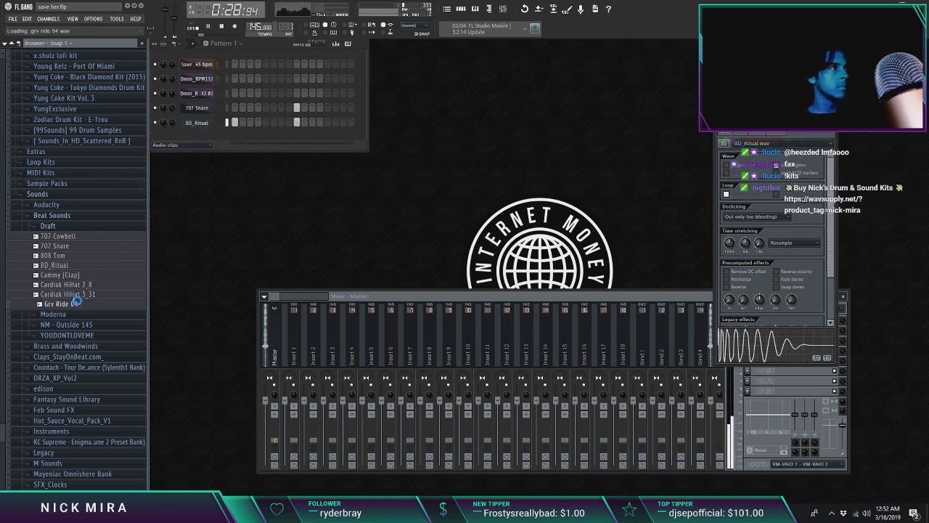
left_click_drag(80, 305, 218, 138)
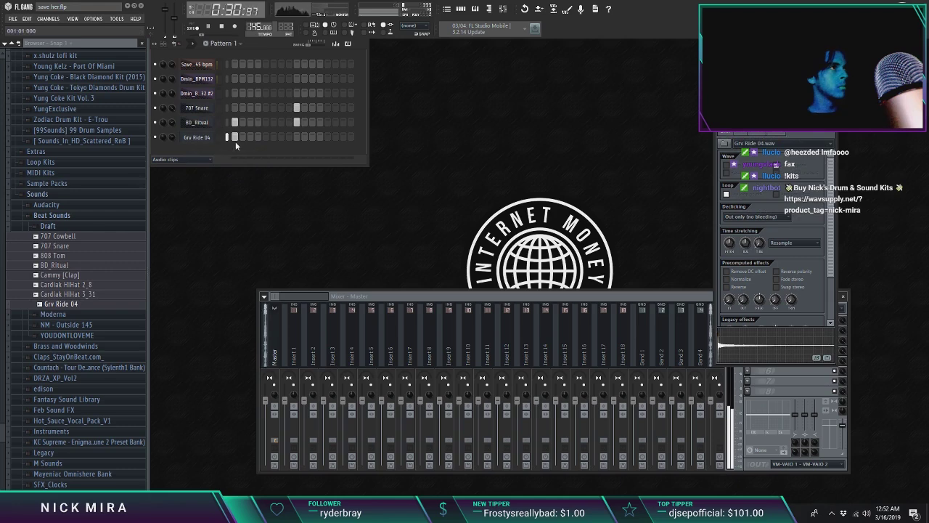
left_click(296, 137)
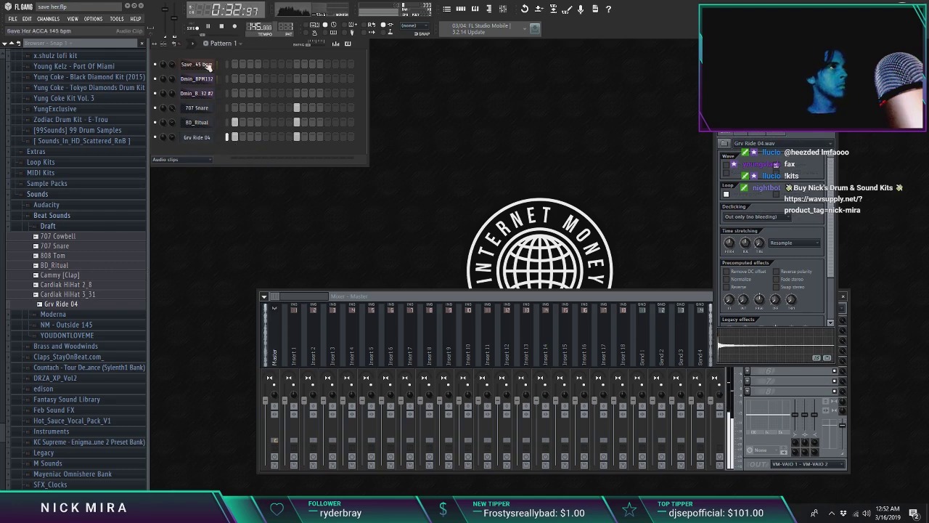
Send the BD_Ritual steps to the piano roll and duplicate the notes three times to lengthen the pattern
right_click(196, 122)
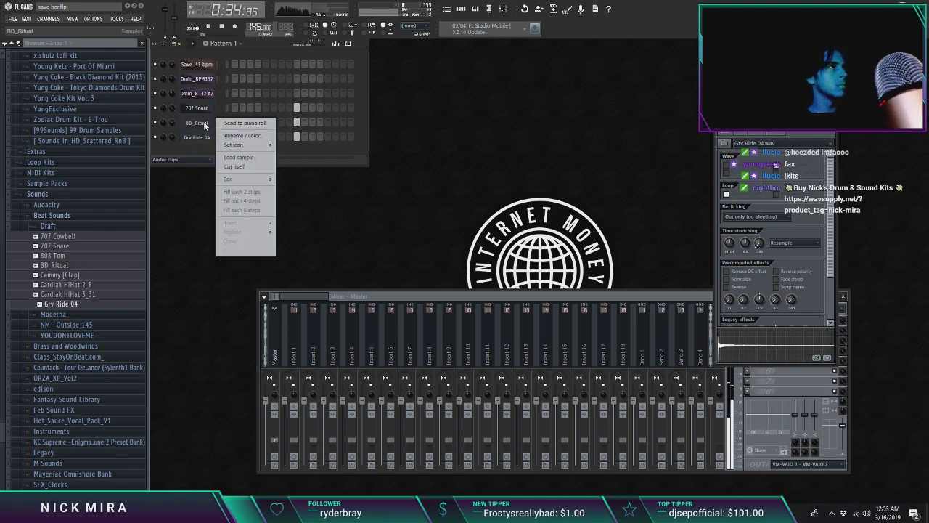
left_click(232, 122)
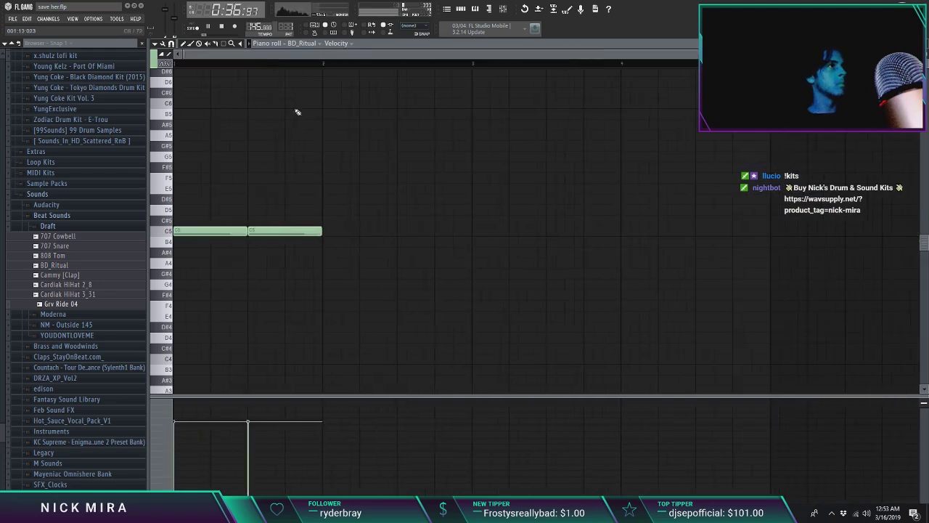
key("ctrl+b")
key("ctrl+b")
key("ctrl+b")
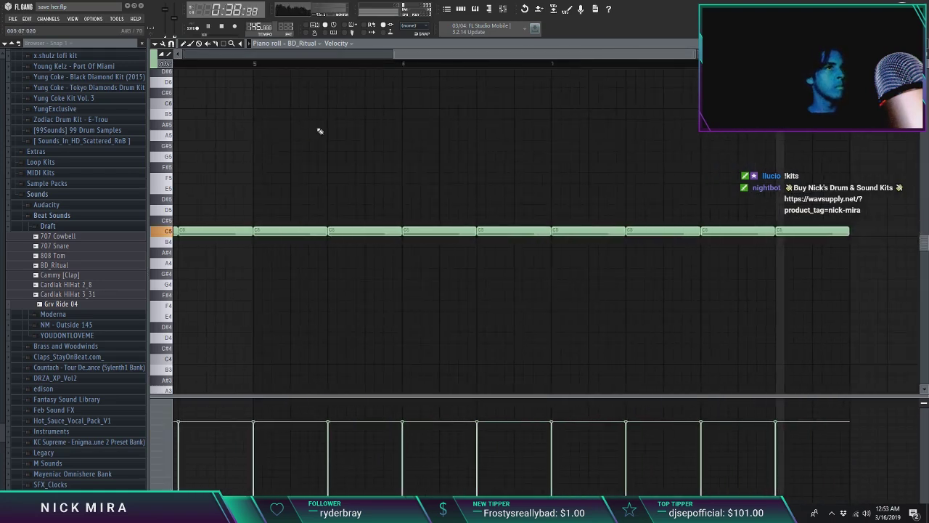
Add Cardiak HiHat 3_31 as a new channel and fill it on every 2 steps
key("F7")
left_click_drag(91, 294, 203, 154)
right_click(206, 152)
left_click(241, 220)
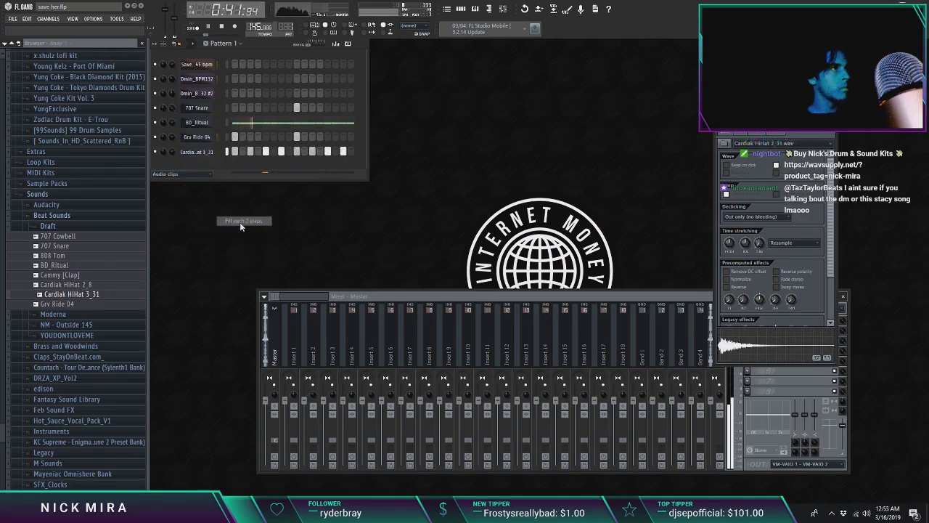
Lower the velocity of the Grv Ride 04 hit on step 9 in the graph editor
left_click(335, 44)
left_click(228, 137)
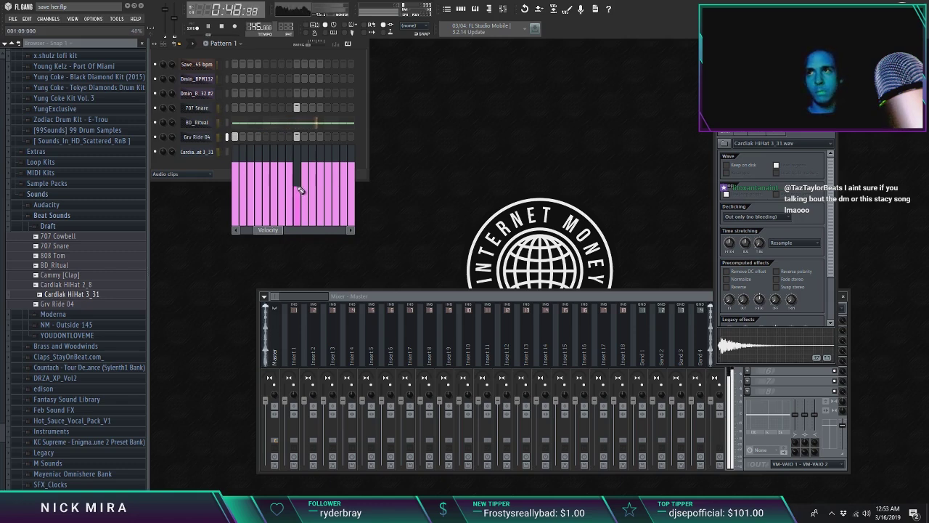
left_click(345, 41)
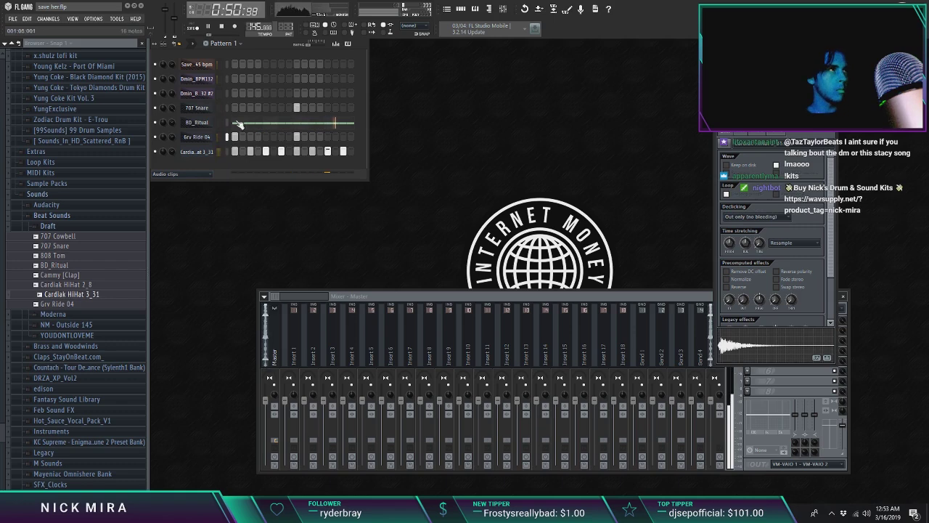
Replace the second BD_Ritual kick note with one on step 7 of bar 1, and raise all kick velocities to maximum
left_click(249, 129)
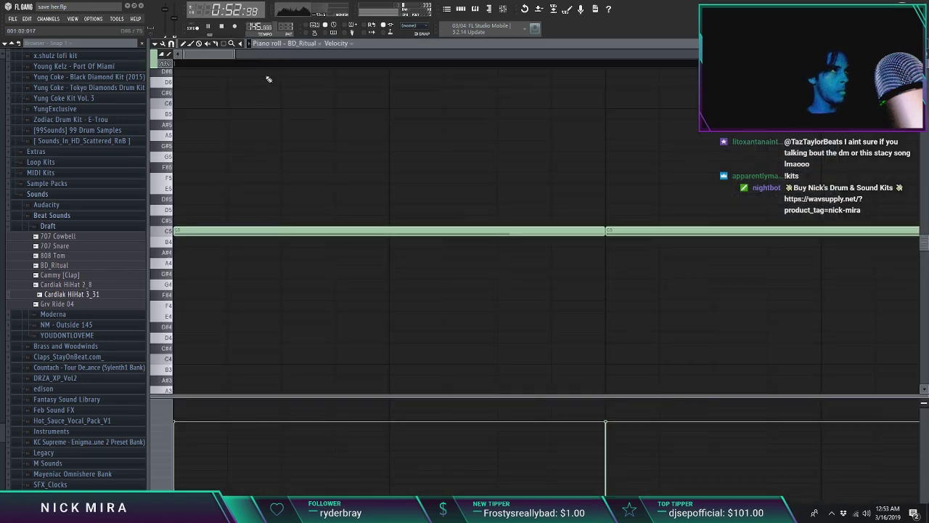
left_click(208, 134)
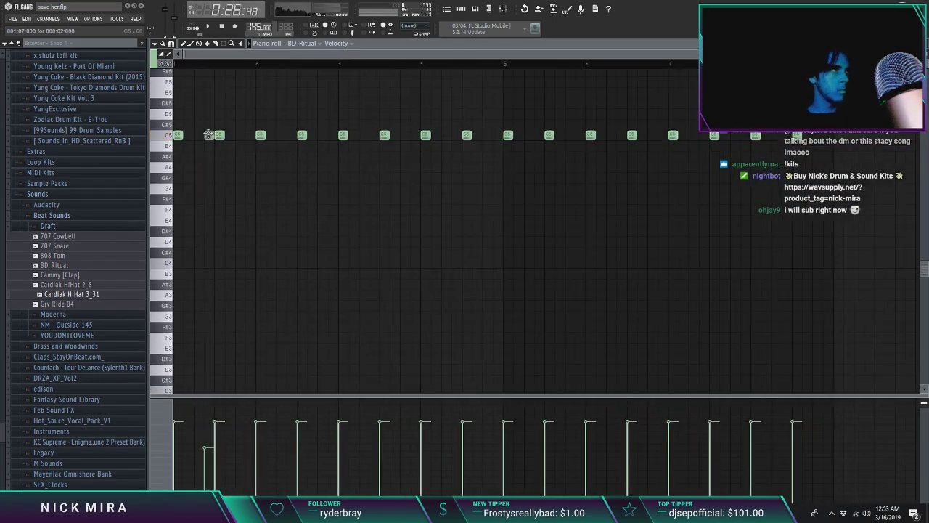
right_click(223, 135)
left_click_drag(218, 472, 212, 417)
key("ctrl+a")
scroll(214, 132, "up", 5)
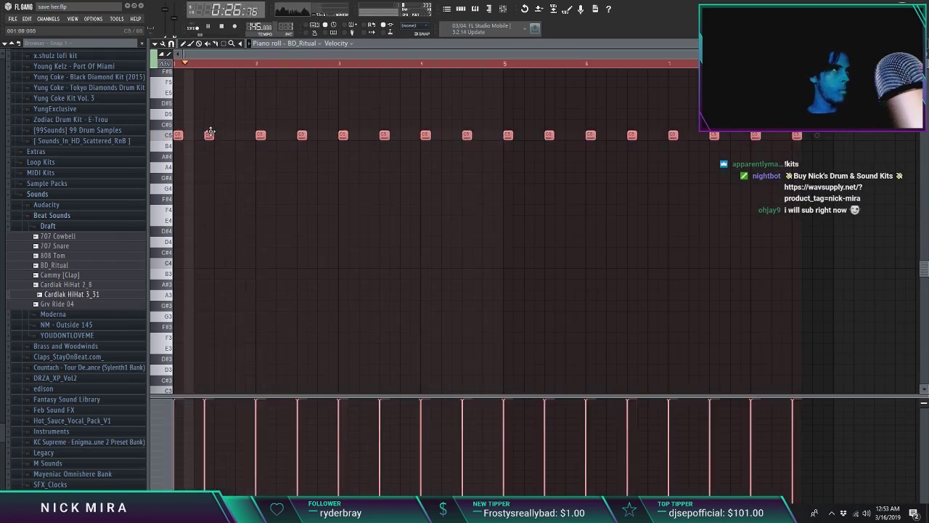
Replace the two bar 2 kick notes with C5 notes on steps 5 and 15
key("ctrl+d")
right_click(260, 135)
left_click(282, 136)
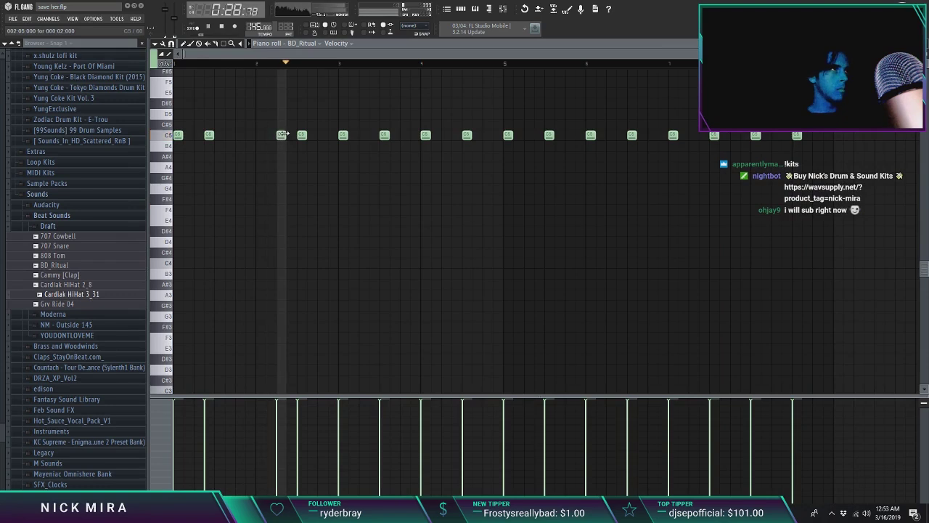
right_click(302, 136)
left_click(334, 135)
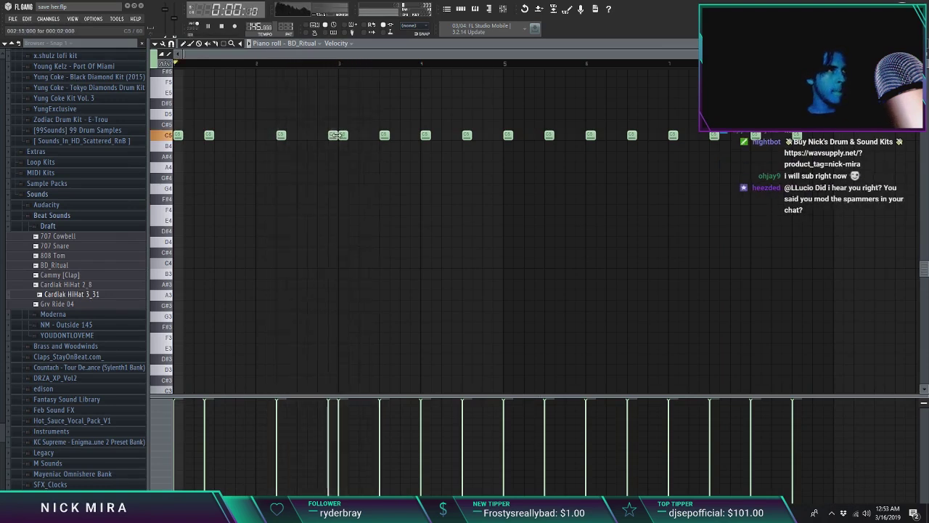
Delete the kick notes from bar 3 onward and repeat the two-bar kick rhythm in their place, then return to the channel rack
key("ctrl+l")
left_click_drag(338, 118, 835, 197)
key("Delete")
key("ctrl+b")
key("ctrl+d")
key("ctrl+b")
key("ctrl+d")
key("shift+d")
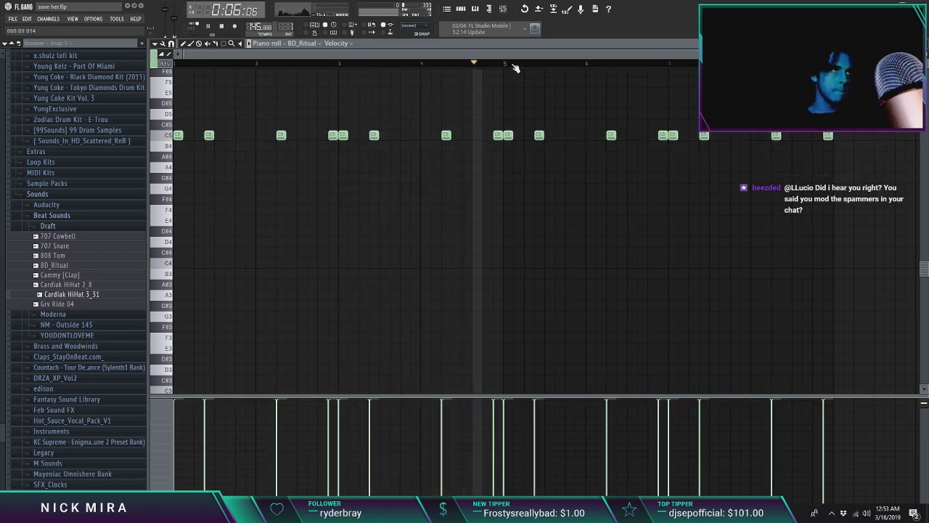
scroll(516, 67, "up", 3)
key("F7")
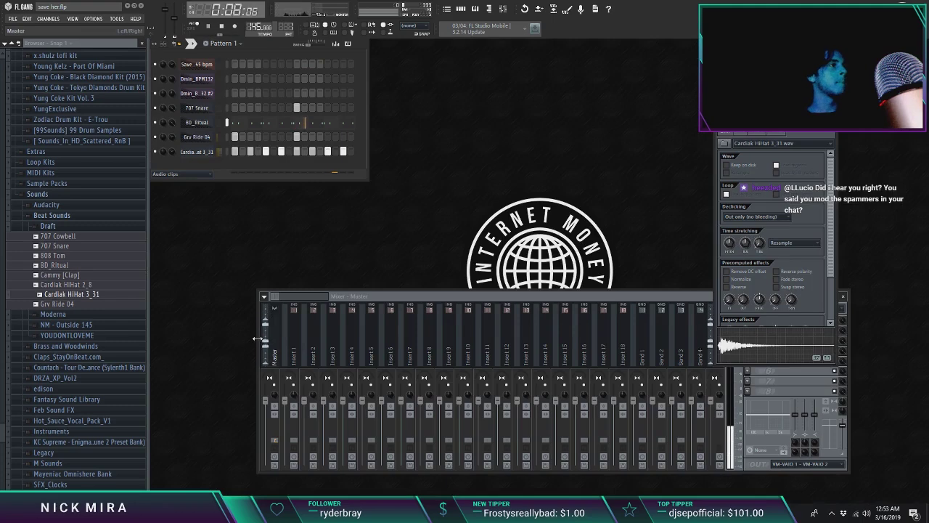
Load Fruity Limiter into effect slot 4 of the Master mixer track and close its window
left_click(282, 330)
left_click(761, 351)
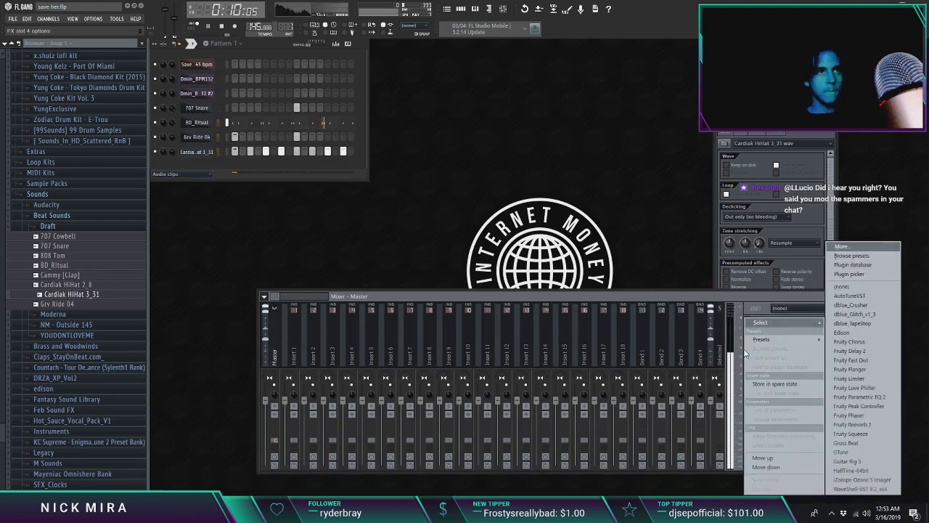
left_click(861, 381)
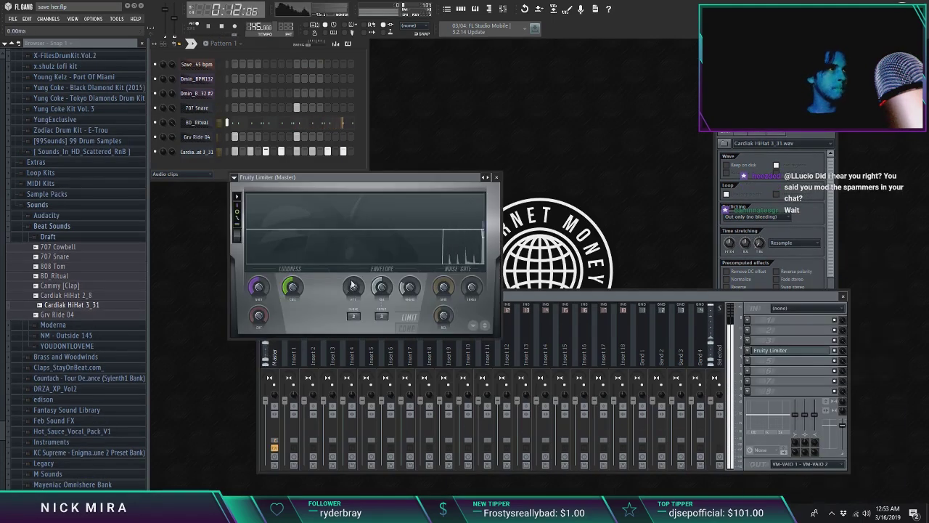
key("Escape")
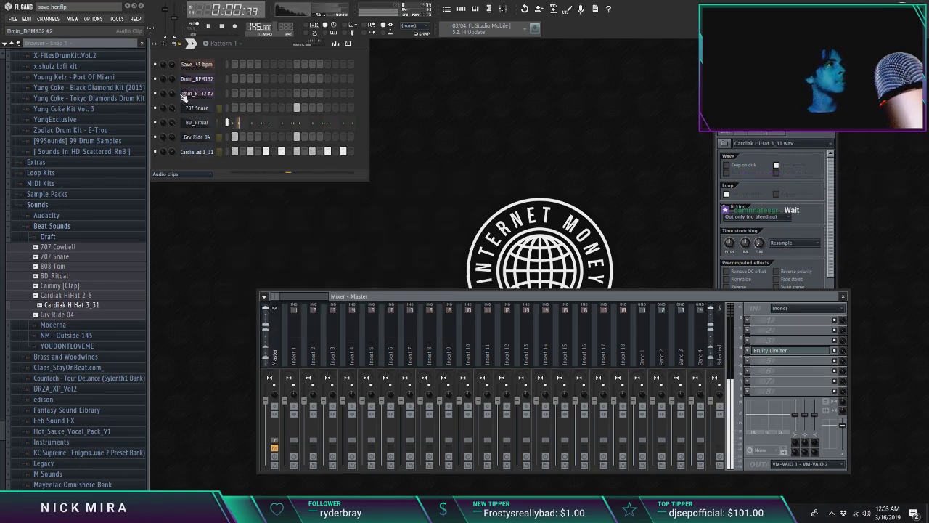
Raise all step velocities of the 707 Snare channel to maximum in the graph editor
left_click(205, 109)
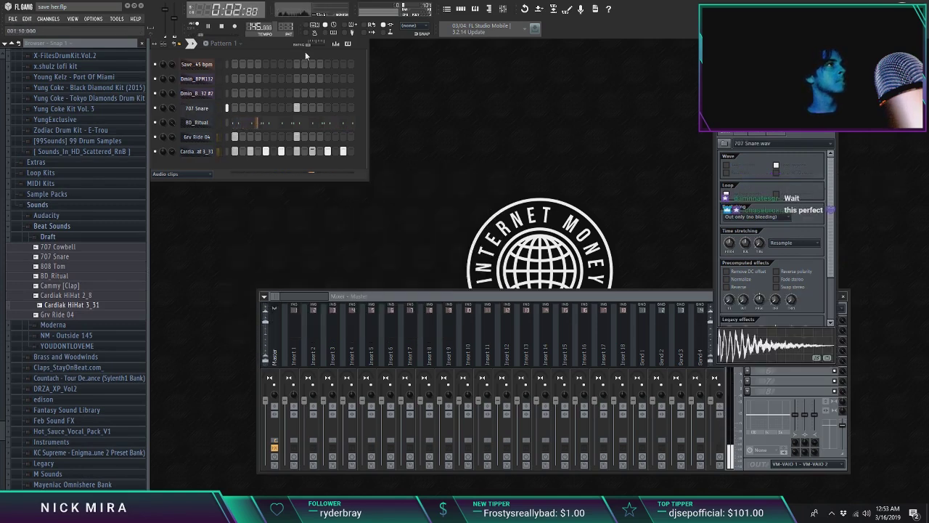
left_click(335, 43)
mouse_move(320, 154)
left_mouse_down()
mouse_move(412, 4)
mouse_move(218, 85)
left_mouse_up()
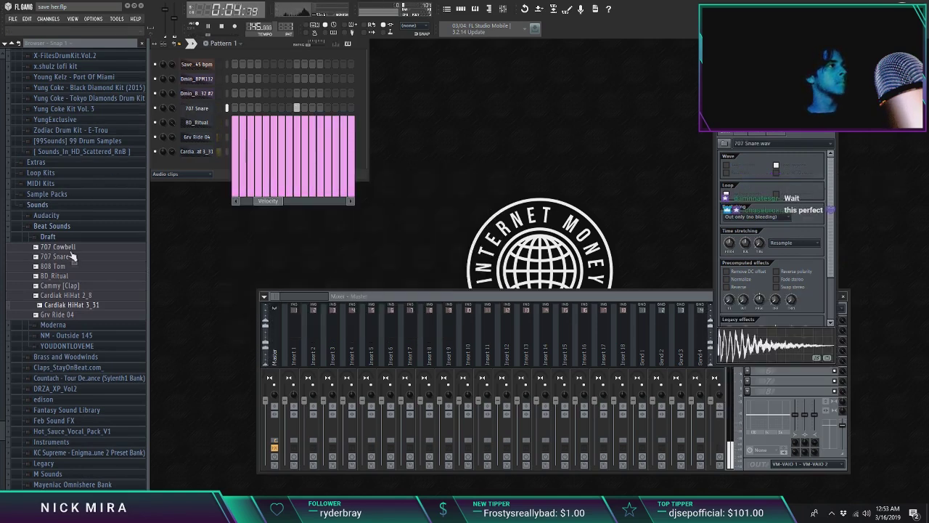
Audition the drum samples in the Draft and Moderna folders, including the hi-hats, ride and shaker, for an extra percussion sound
left_click(72, 249)
left_click(76, 258)
left_click(93, 305)
left_click(93, 296)
left_click_drag(212, 134, 84, 324)
left_click(81, 315)
left_click(63, 238)
left_click(64, 249)
left_click(82, 287)
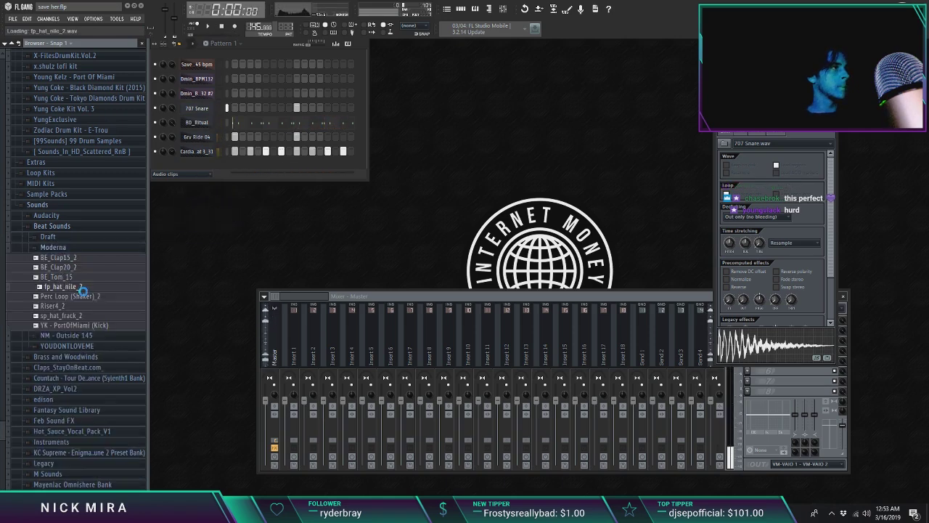
left_click(95, 298)
left_click(90, 318)
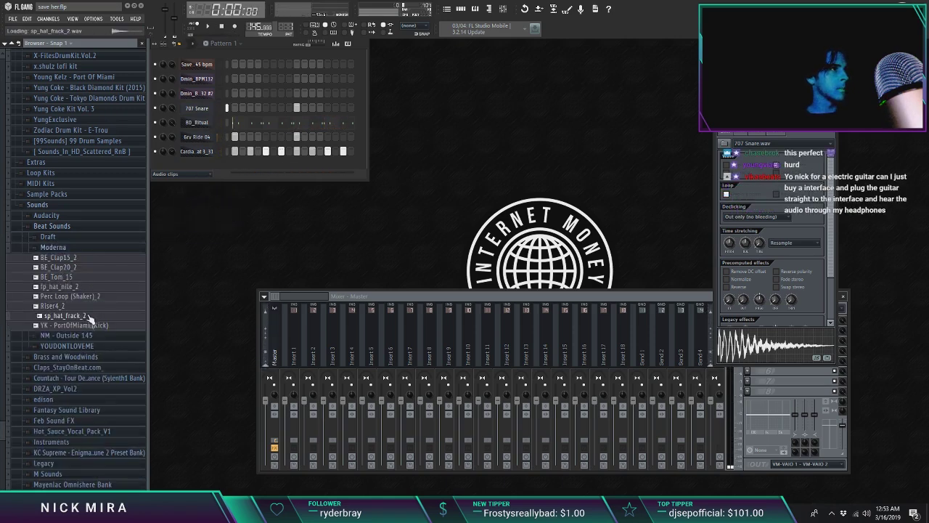
key("space")
key("space")
Add BE_Clap15_2 from the Moderna folder as a new channel with hits on steps 5, 13 and 15
left_click(73, 267)
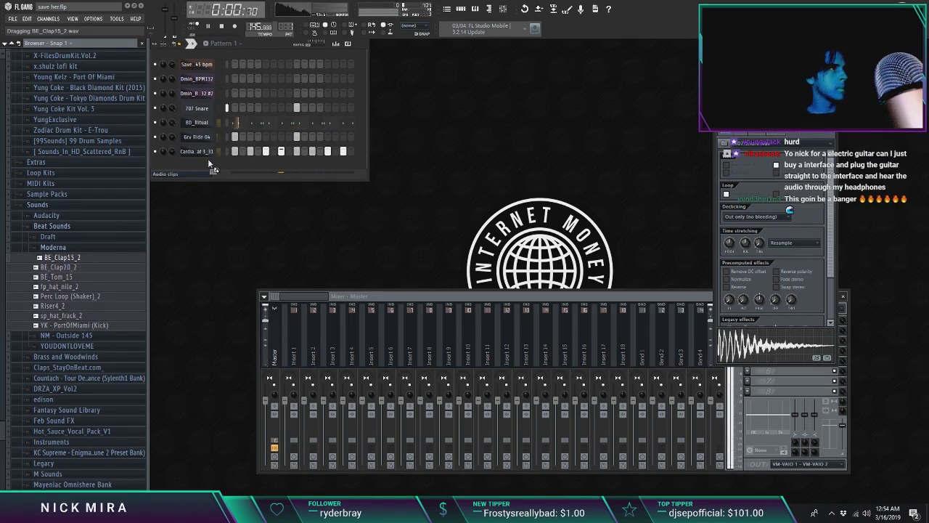
left_click_drag(206, 168, 267, 167)
key("space")
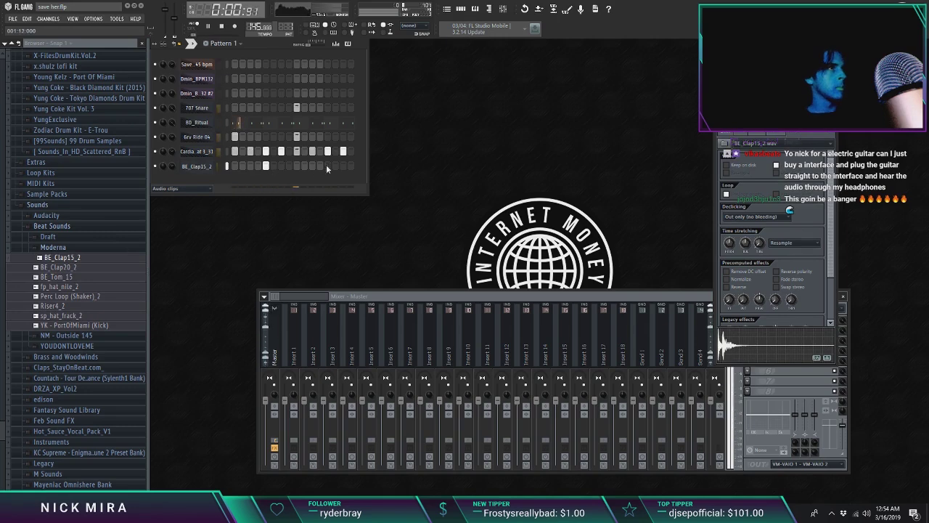
left_click(327, 167)
left_click(343, 166)
Add BE_Clap20_2 as a new channel with a hit on step 5 and send it to the piano roll
left_click_drag(76, 267, 265, 185)
key("space")
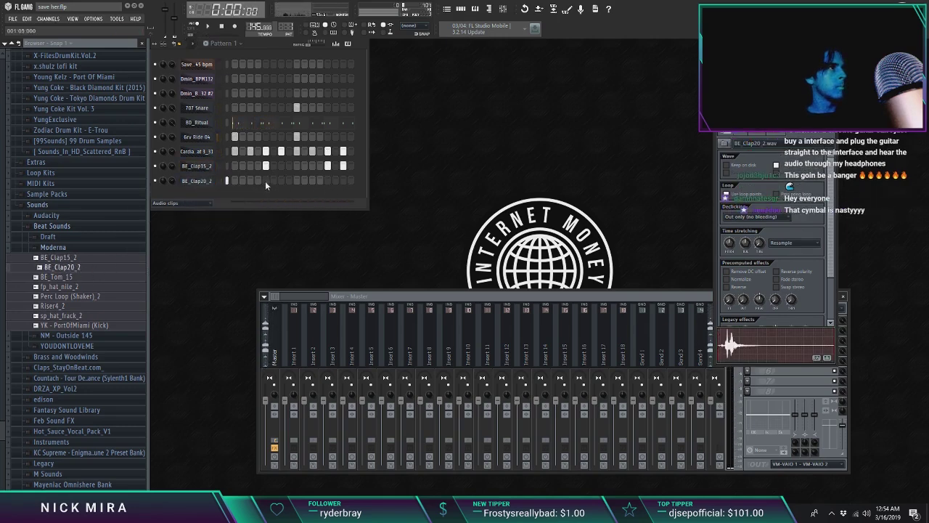
right_click(219, 183)
left_click(239, 183)
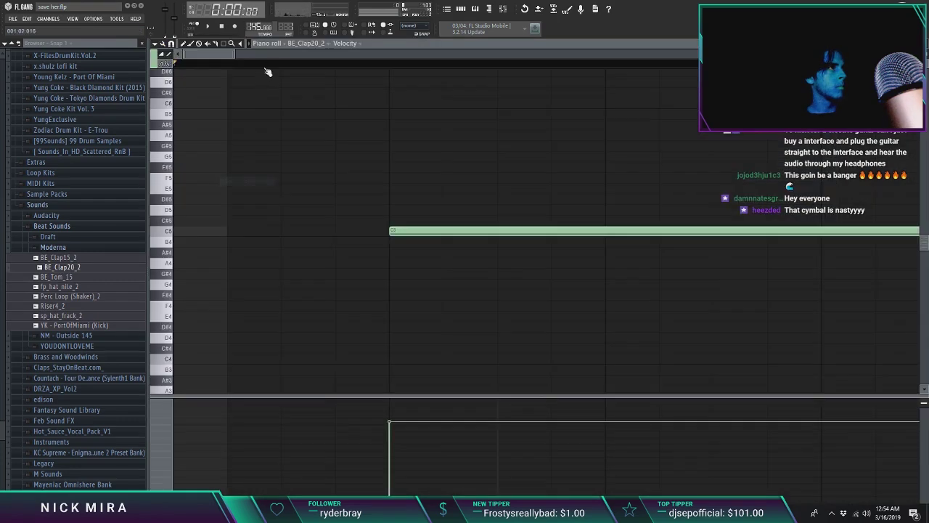
Delete the BE_Clap20_2 notes in every bar except bars 1 and 5, and return to the channel rack
right_click(255, 231)
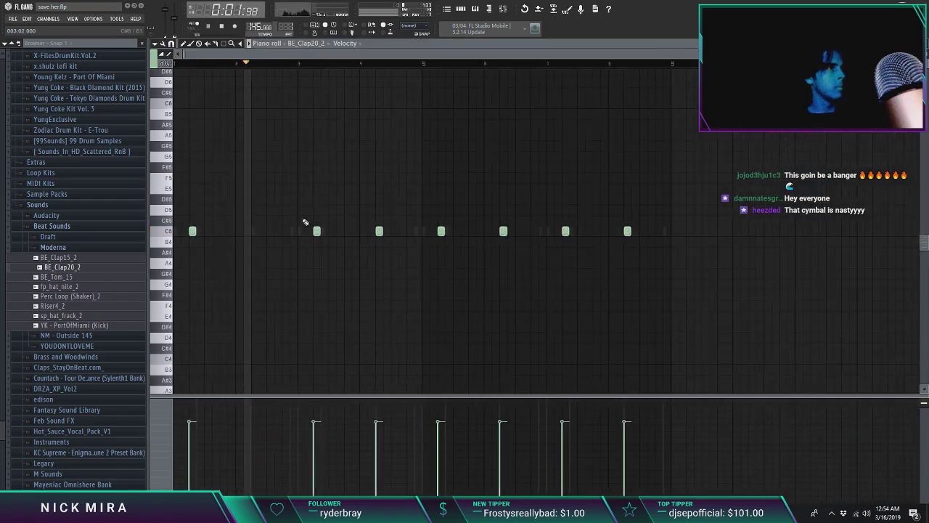
right_click(317, 231)
right_click(379, 231)
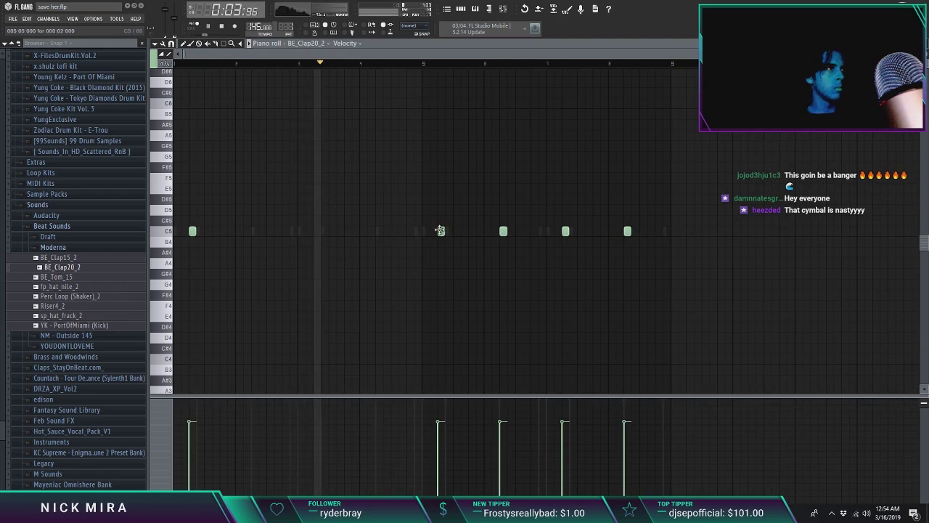
right_click(503, 231)
right_click(565, 230)
right_click(627, 231)
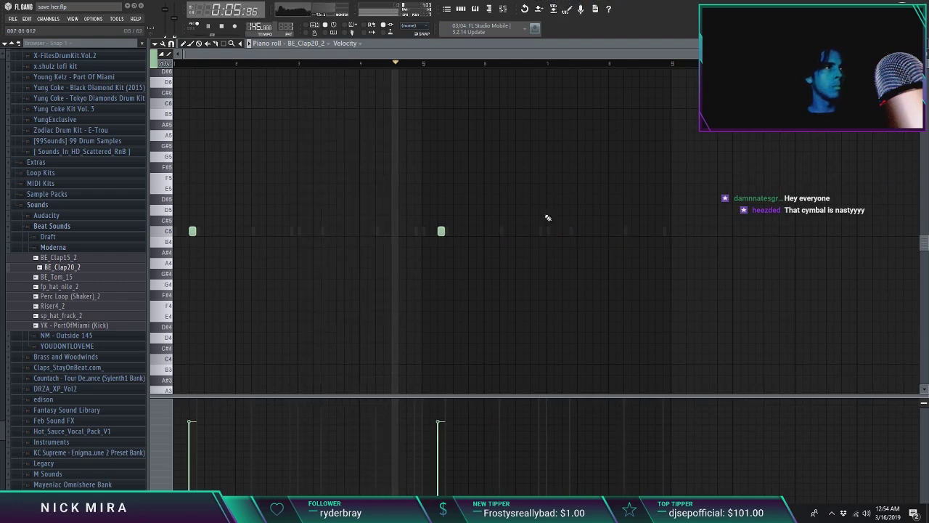
key("Escape")
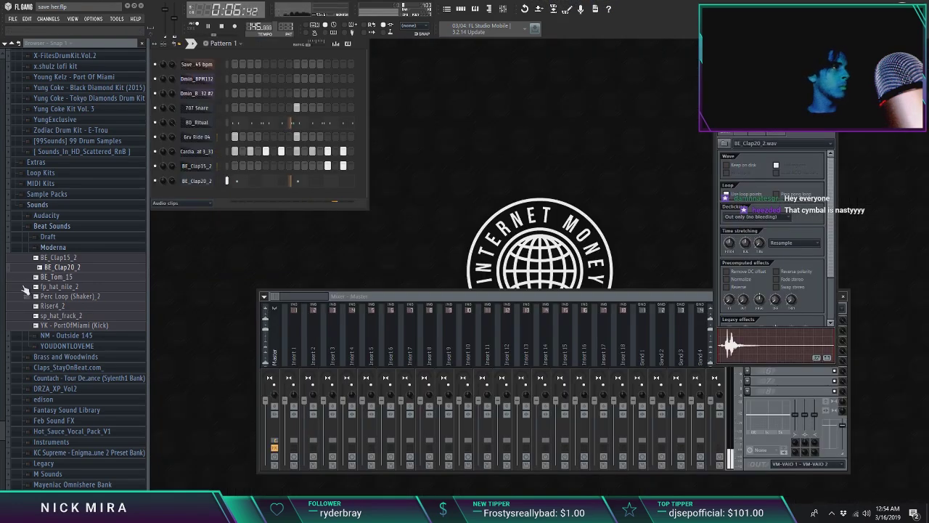
Add a second BE_Clap15_2 channel with a hit on step 5 and send it to the piano roll
left_click(93, 258)
left_click_drag(145, 238, 276, 196)
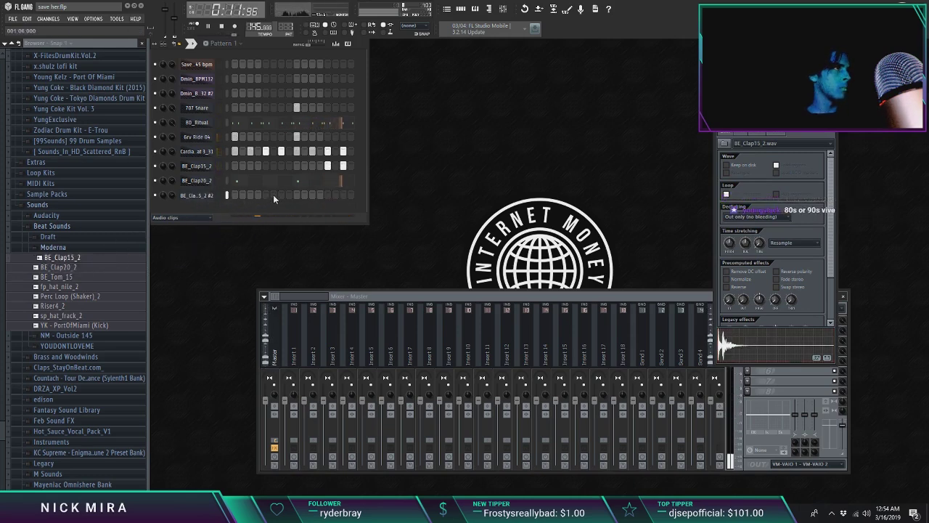
right_click(221, 198)
left_click(240, 206)
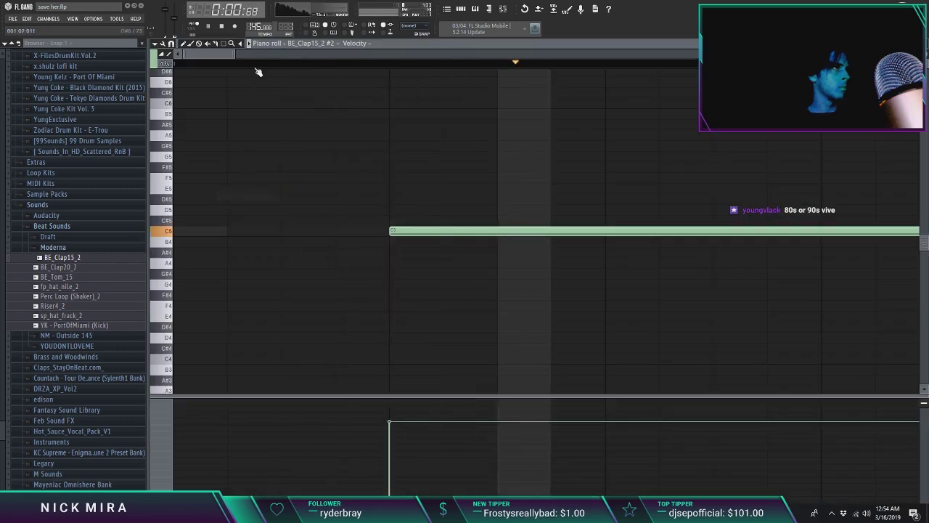
Delete the second BE_Clap15_2 channel's notes except those in bars 3 and 7, and return to the channel rack
right_click(269, 229)
right_click(406, 230)
right_click(468, 228)
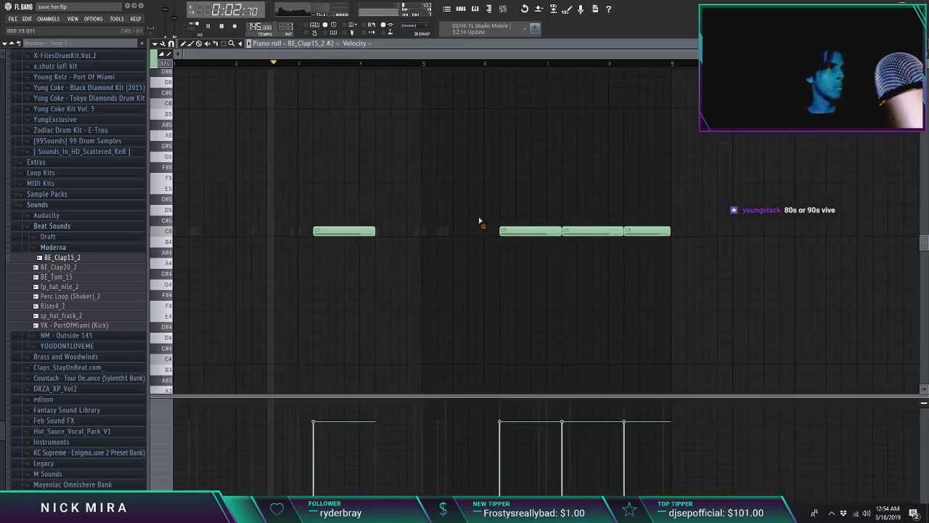
right_click(545, 228)
right_click(644, 231)
key("Escape")
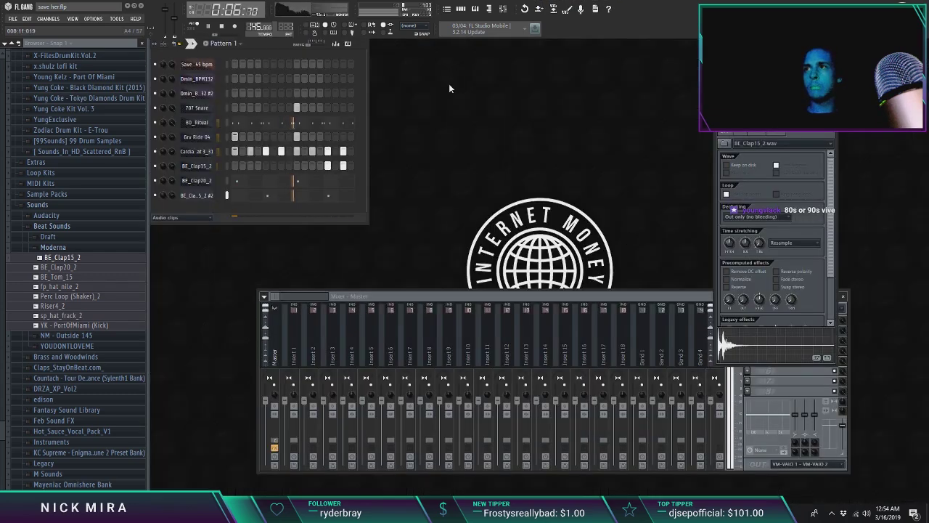
left_click(447, 9)
key("F5")
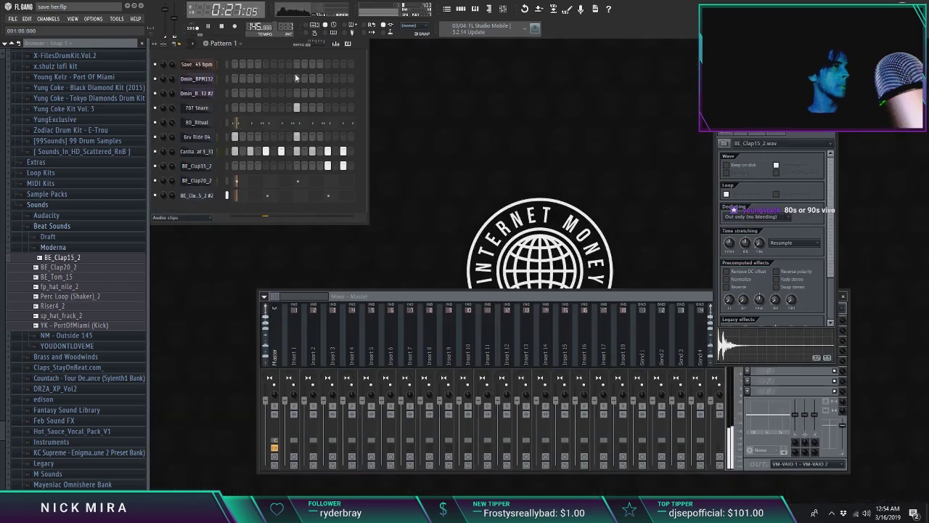
Send Grv Ride 04 to the piano roll and slightly lower the velocity of the first note in bar 2
right_click(210, 136)
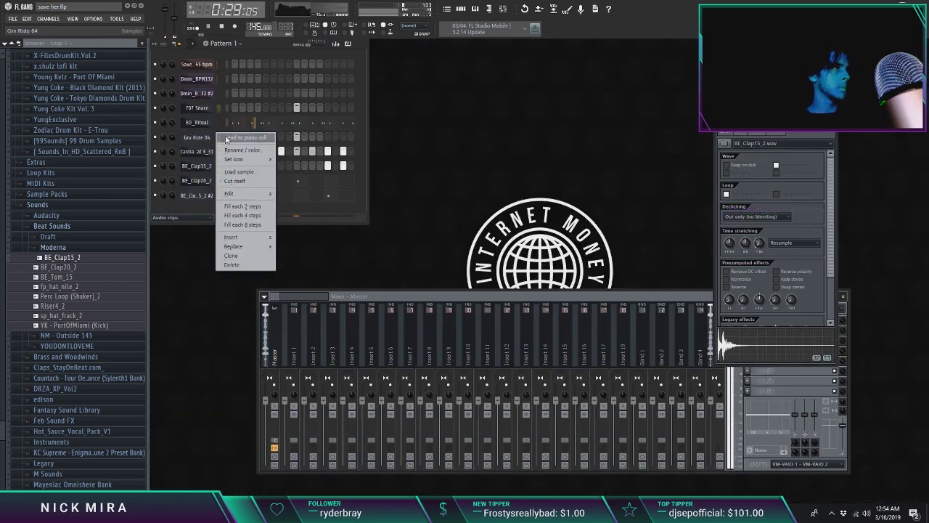
left_click(236, 137)
key("space")
key("space")
left_click_drag(238, 441, 238, 435)
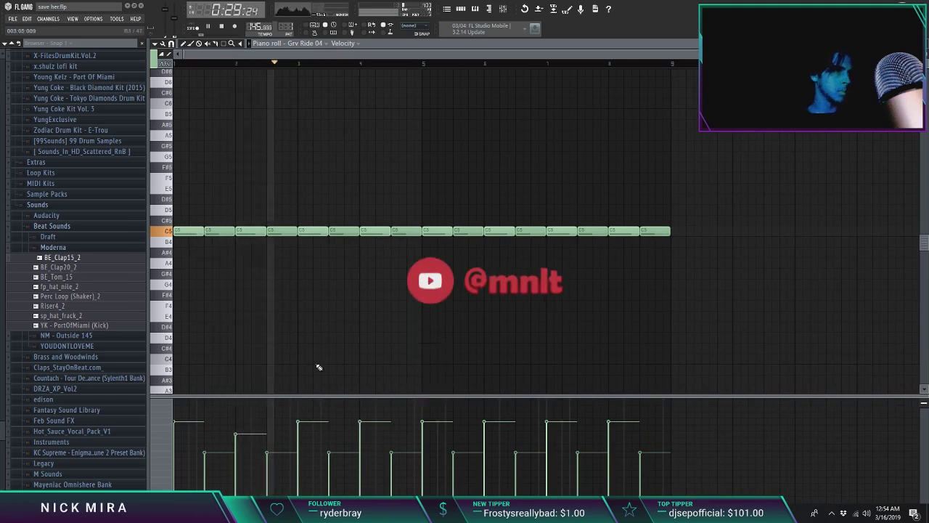
Delete the ride notes from bar 3 onward and duplicate the first two bars into bars 3 and 4
left_click_drag(320, 195, 754, 291)
key("Delete")
key("ctrl+b")
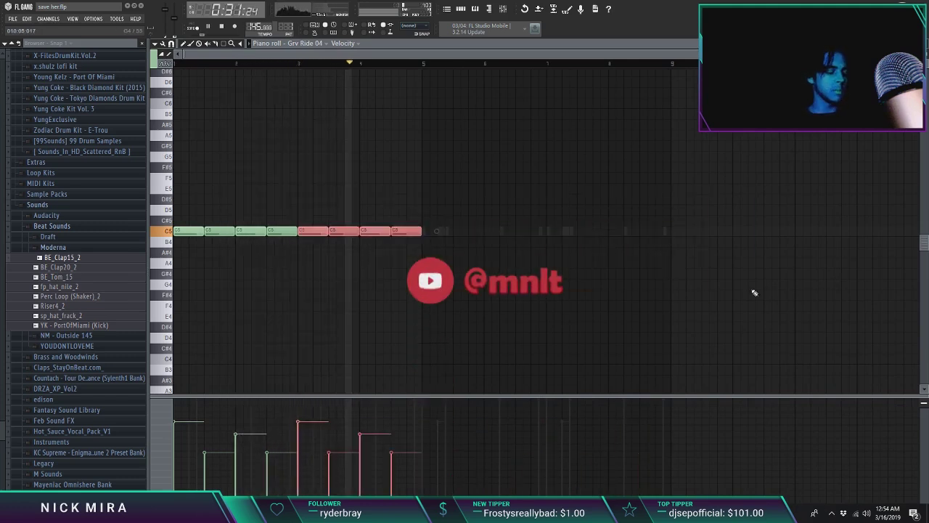
key("ctrl+d")
Transpose the ride notes down to B4, repeat them through bar 8, and show the Grv Ride 04 channel settings
key("shift+Down")
key("shift+Down")
key("ctrl+b")
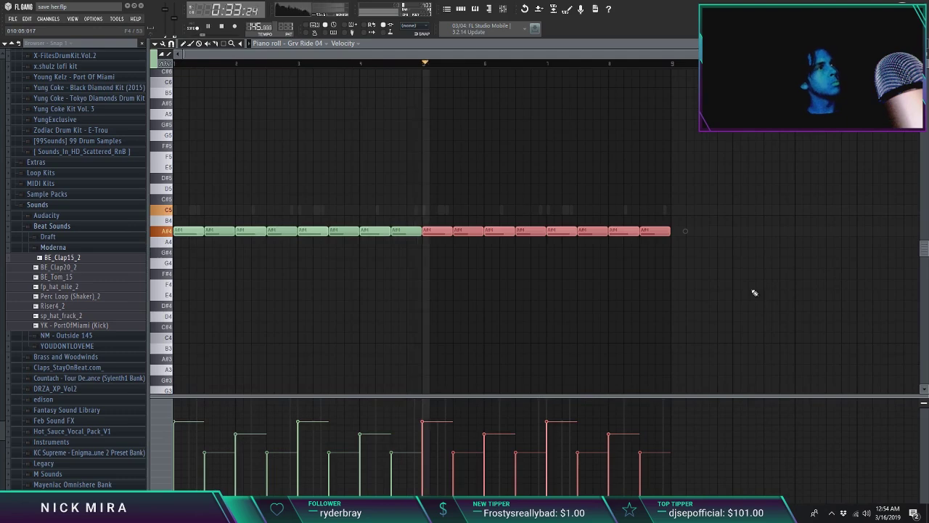
key("ctrl+d")
key("F7")
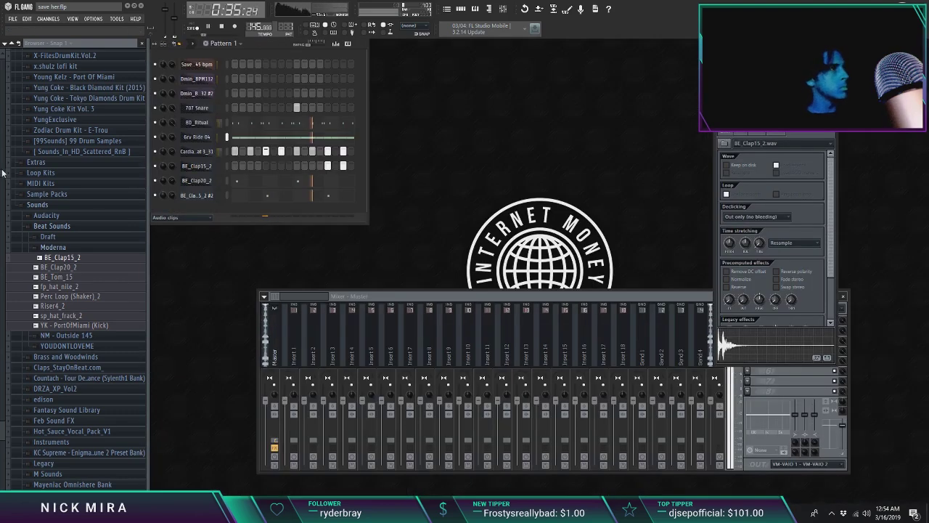
left_click(253, 140)
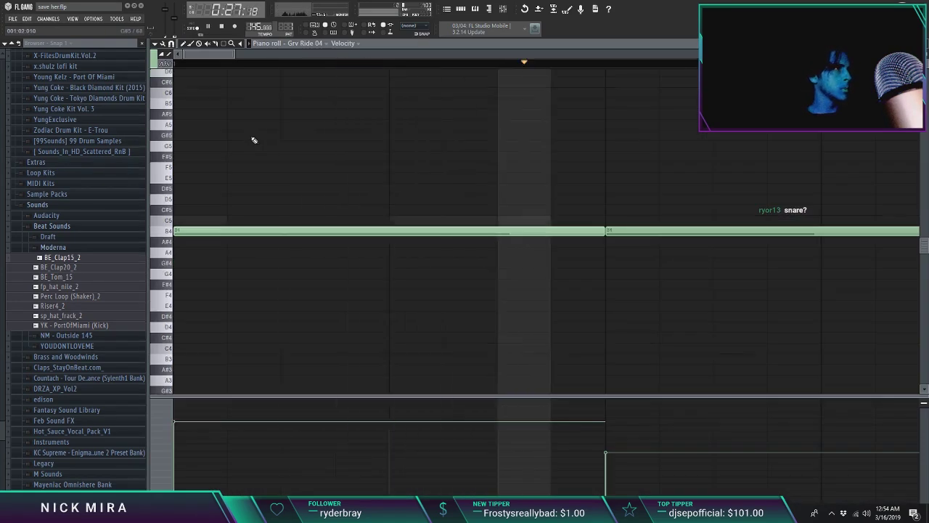
left_click(923, 44)
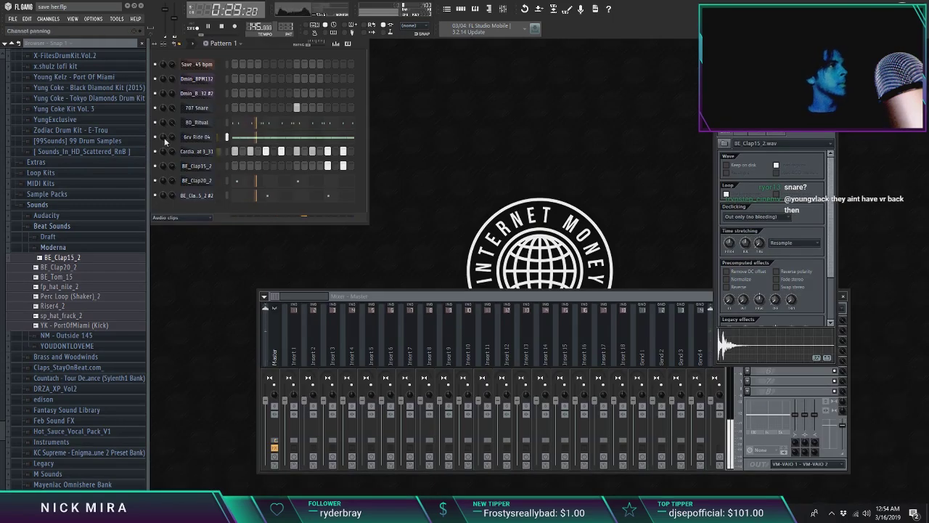
left_click(193, 138)
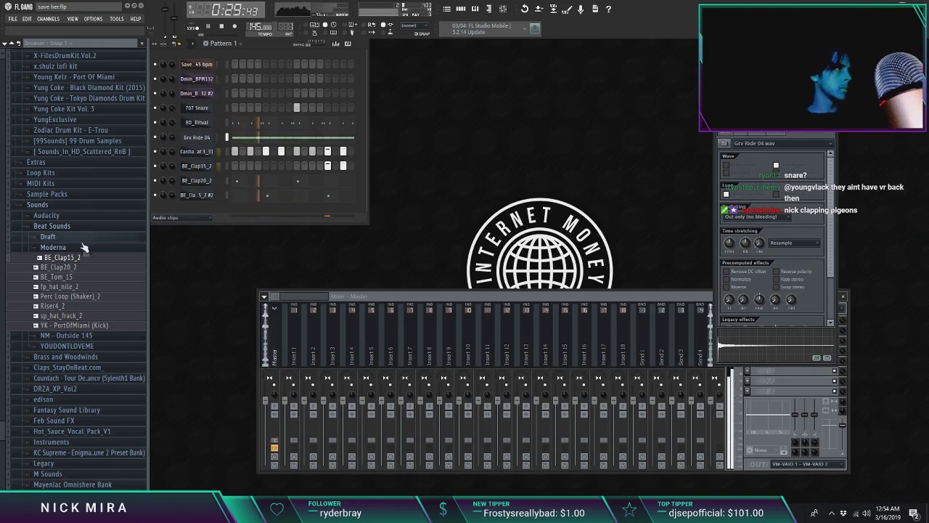
Add 808 (Sanctuary) from the 808s folder of the 1 STASH drum kit as a new channel
left_click(58, 248)
left_click(50, 237)
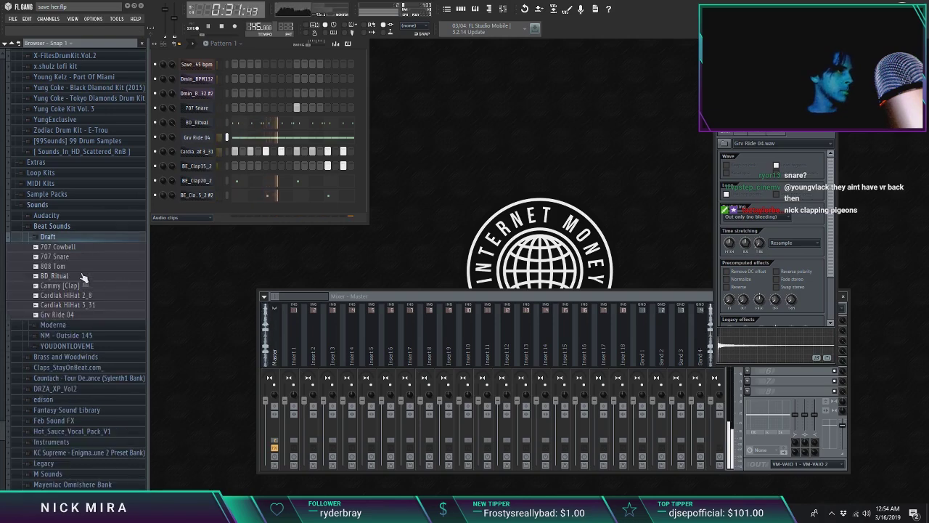
left_click(62, 237)
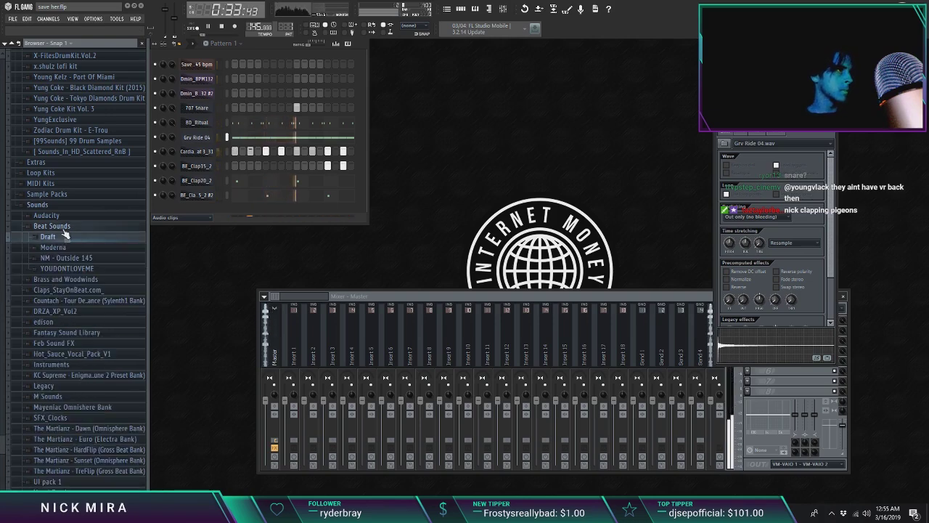
left_click(2, 137)
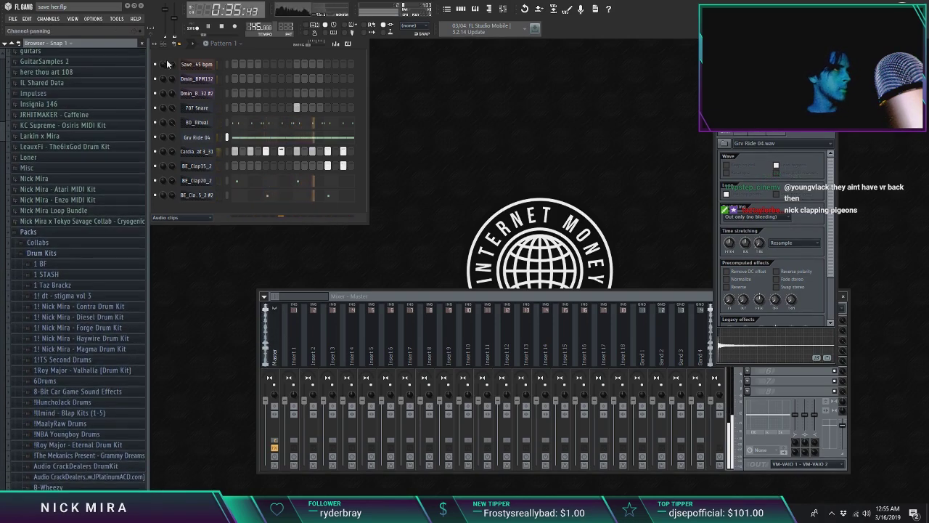
left_click(90, 276)
left_click(80, 286)
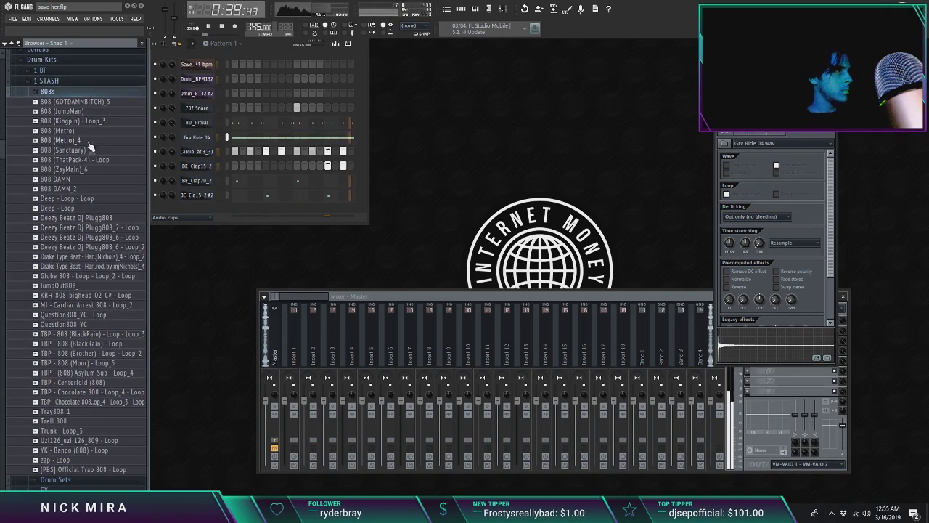
left_click(92, 149)
left_click_drag(138, 136, 217, 129)
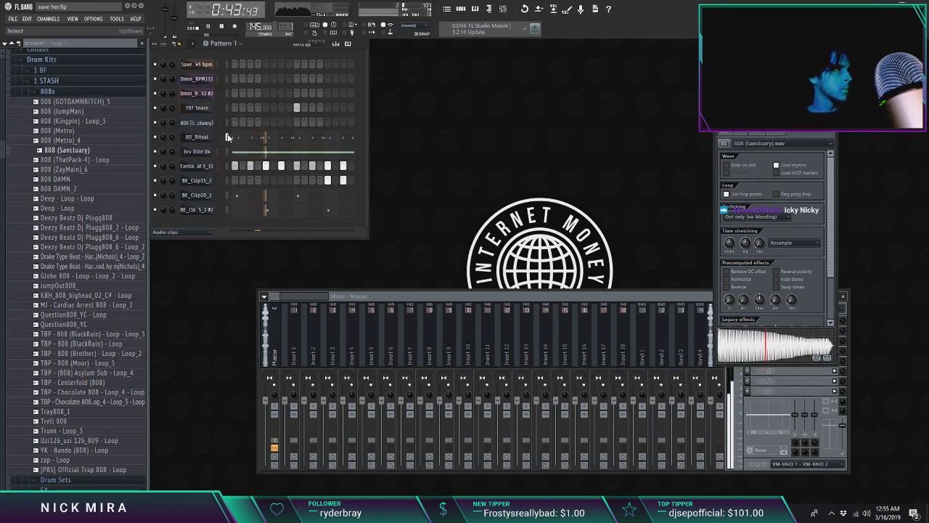
Reorder the channels so BD_Ritual sits above 707 Snare with 808 (Sanctuary) directly beneath BD_Ritual
key("alt+Up")
key("alt+Up")
left_click(227, 138)
key("alt+Down")
left_click(226, 137)
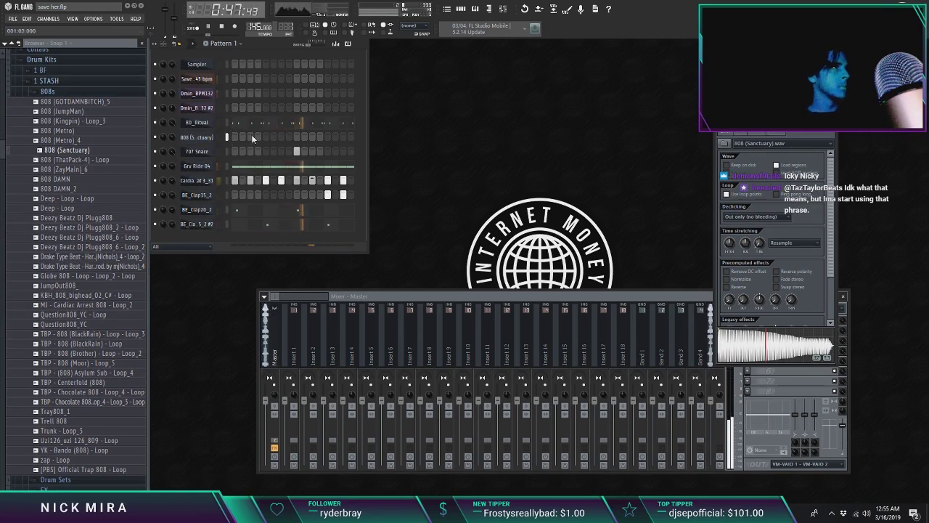
Paste the BD_Ritual kick pattern into the 808 (Sanctuary) channel and open that channel's envelope settings
key("ctrl+v")
left_click(249, 138)
key("Escape")
double_click(210, 137)
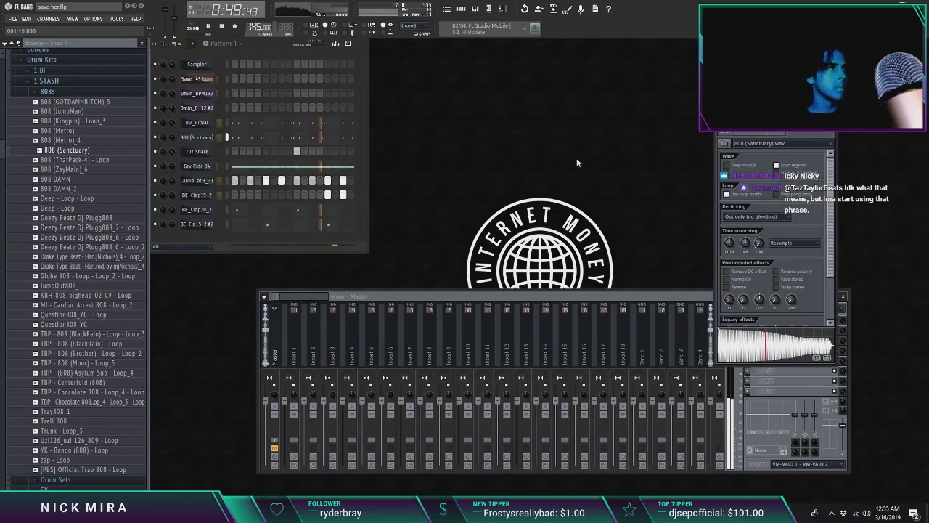
left_click(745, 135)
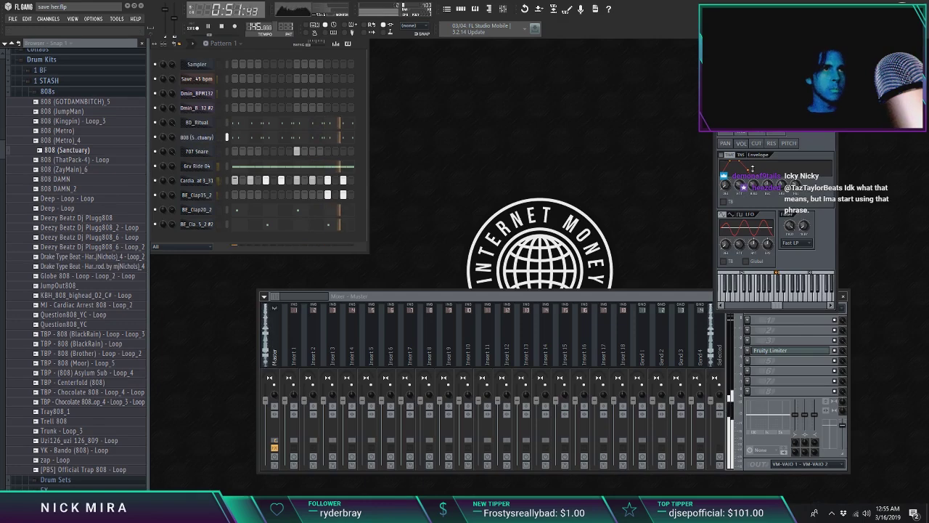
Extend the 808 (Sanctuary) notes until they join end to end and transpose them up one octave to C6
left_click(342, 136)
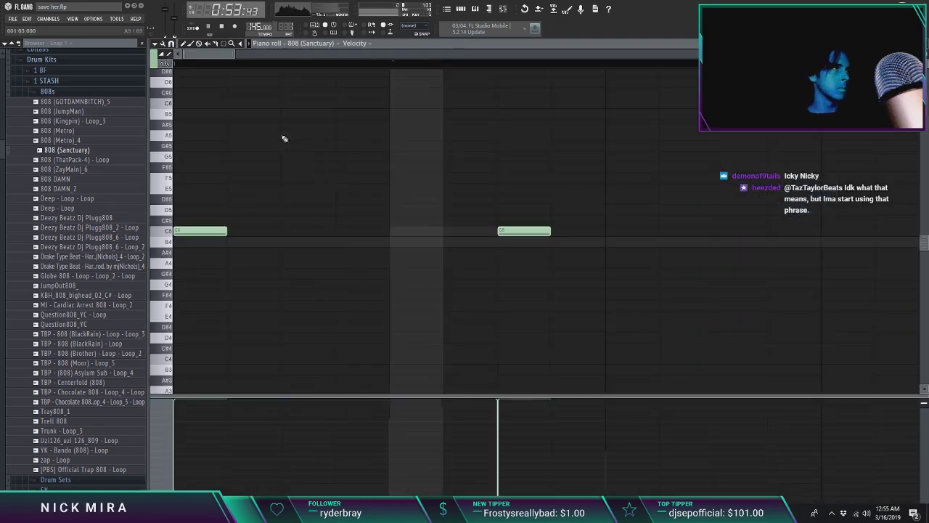
key("ctrl+Up")
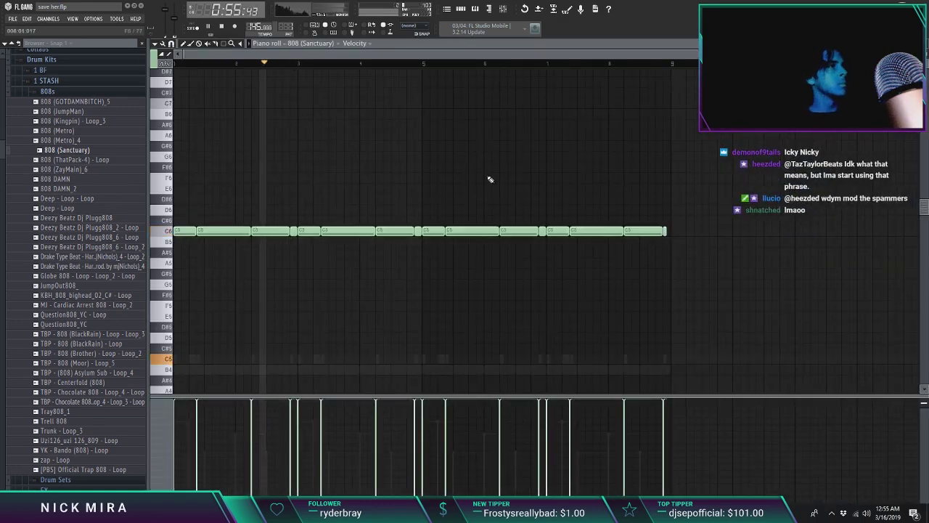
Transpose all 808 (Sanctuary) notes up three semitones to D#6
key("shift+Up")
key("shift+Up")
key("shift+Up")
key("Up")
key("Up")
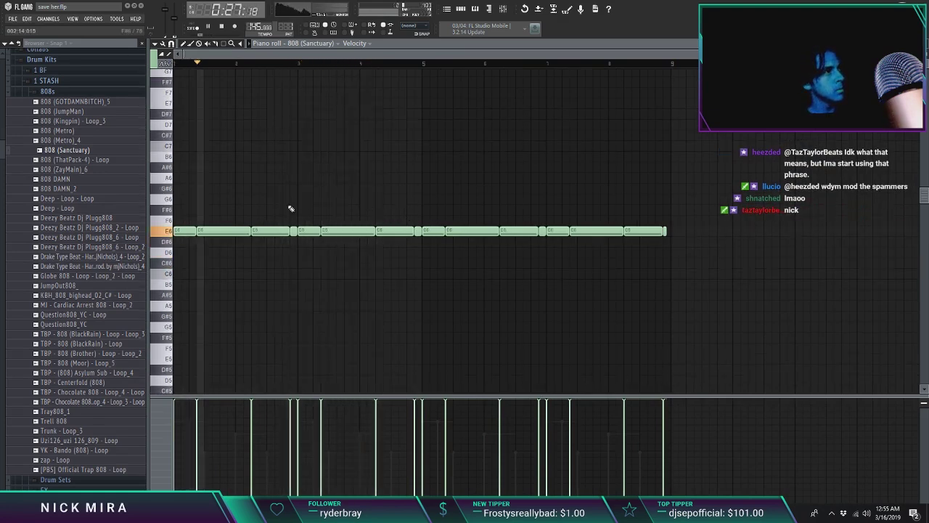
key("Down")
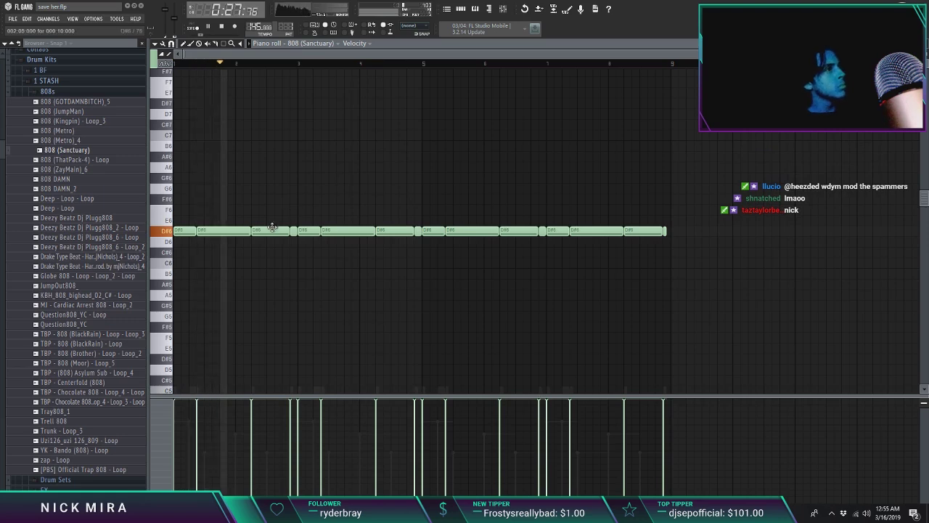
Raise the 808 (Sanctuary) notes from bar 3 onward to F6 and the run between bars 4 and 6 to G6
left_click_drag(311, 227, 857, 250)
key("Up")
key("Up")
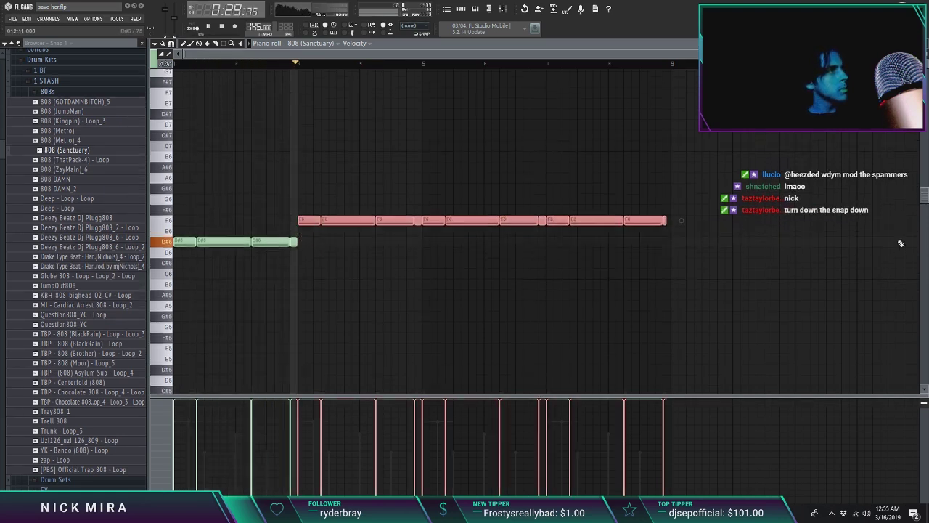
key("Up")
key("Up")
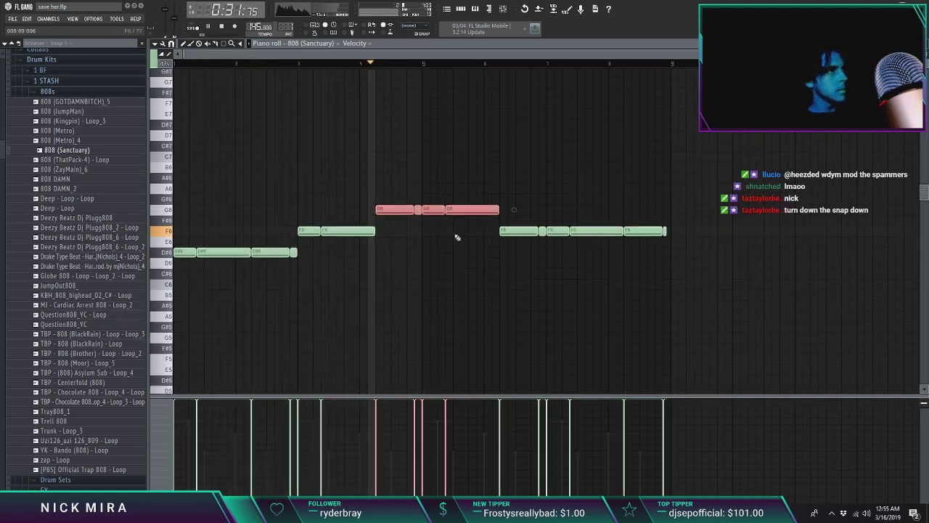
Lower the whole 808 (Sanctuary) melody two octaves and replace bars 5 to 8 with a copy of the first four bars
key("ctrl+a")
key("ctrl+d")
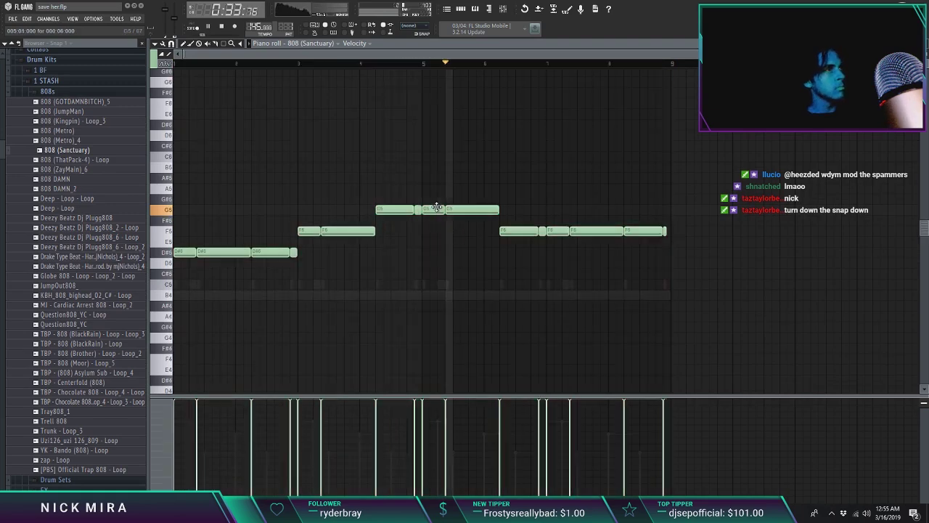
left_click_drag(436, 204, 736, 274)
key("Delete")
key("ctrl+b")
key("ctrl+a")
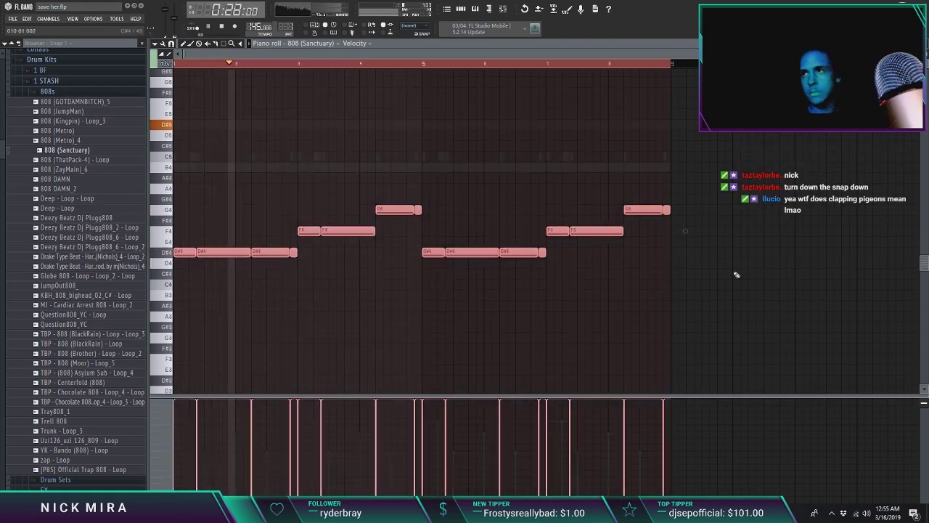
key("ctrl+d")
key("F7")
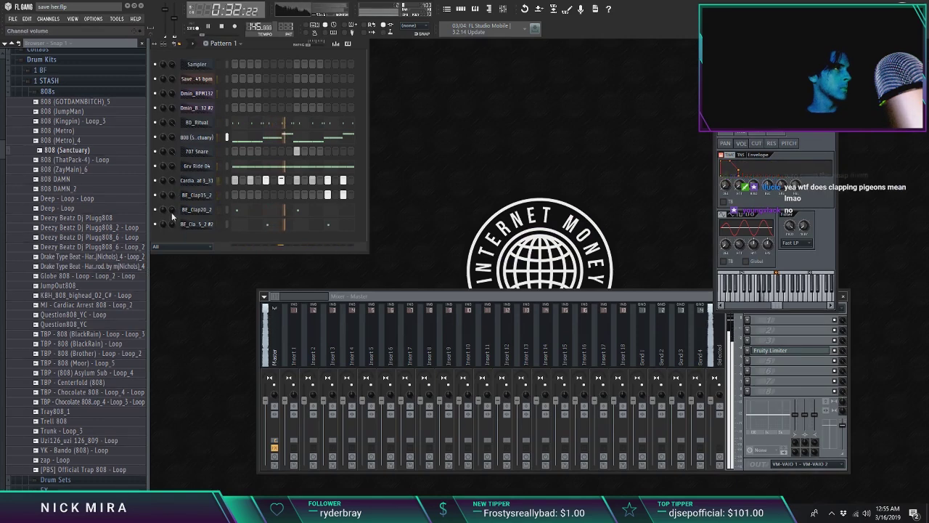
Raise only the D#4 notes of the 808 (Sanctuary) melody one octave to D#5
left_click(241, 136)
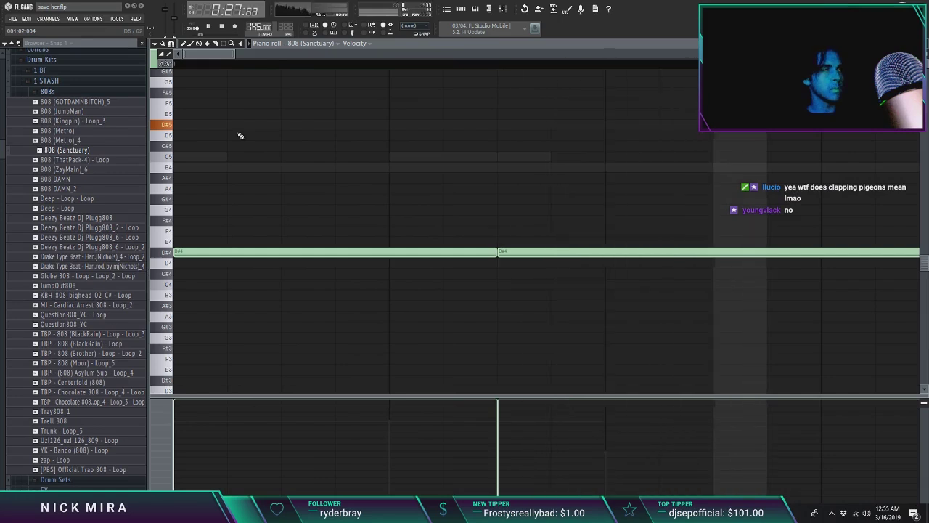
scroll(278, 59, "down", 10)
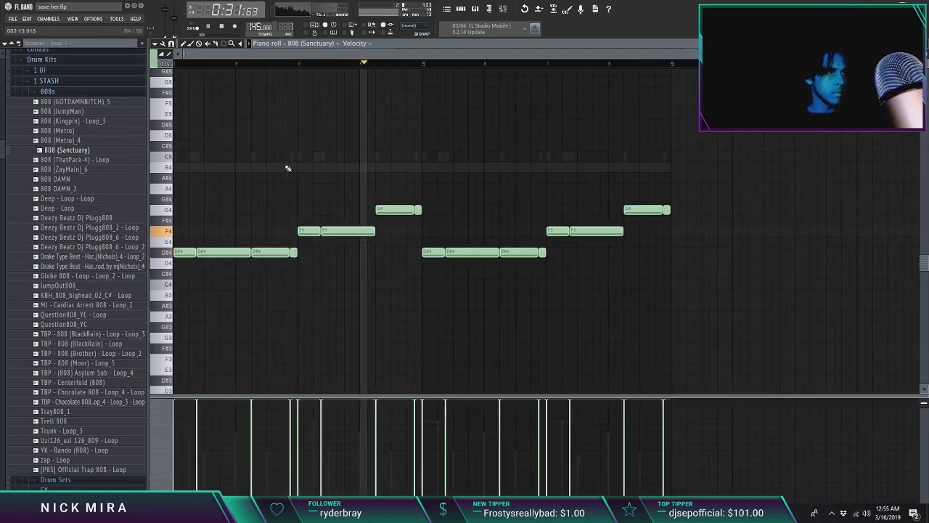
left_click(166, 252)
key("ctrl+Up")
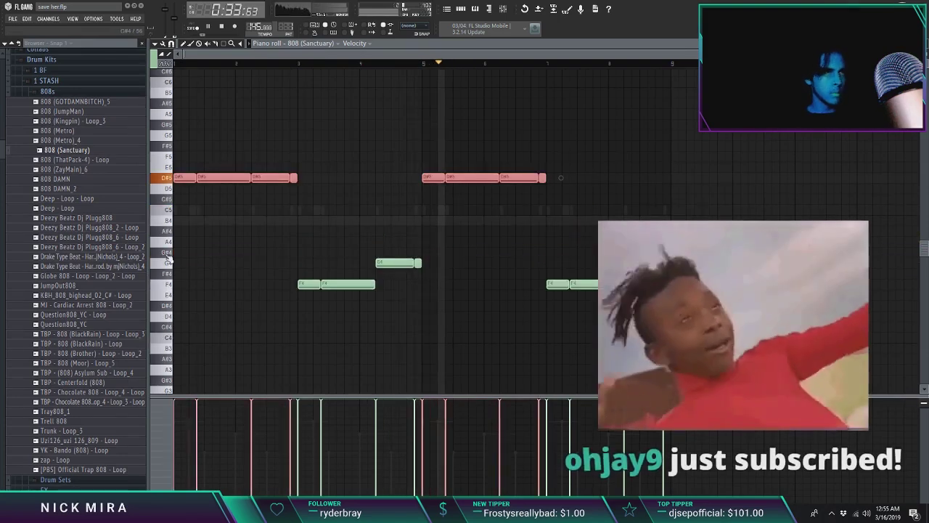
key("F7")
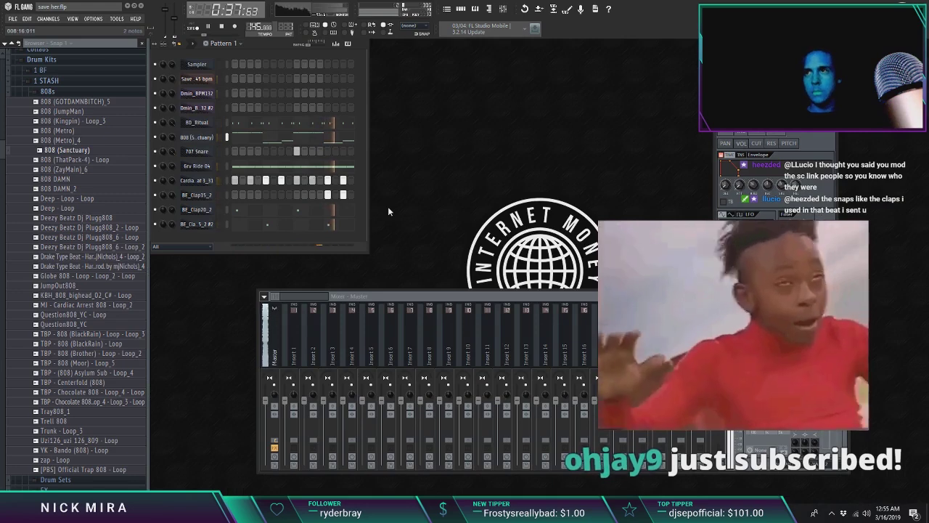
Delete the BD_Ritual kick hit just before bar 3 and set the Cardiak hi-hat channel's volume to 95%
key("F7")
scroll(274, 93, "down", 5)
right_click(291, 231)
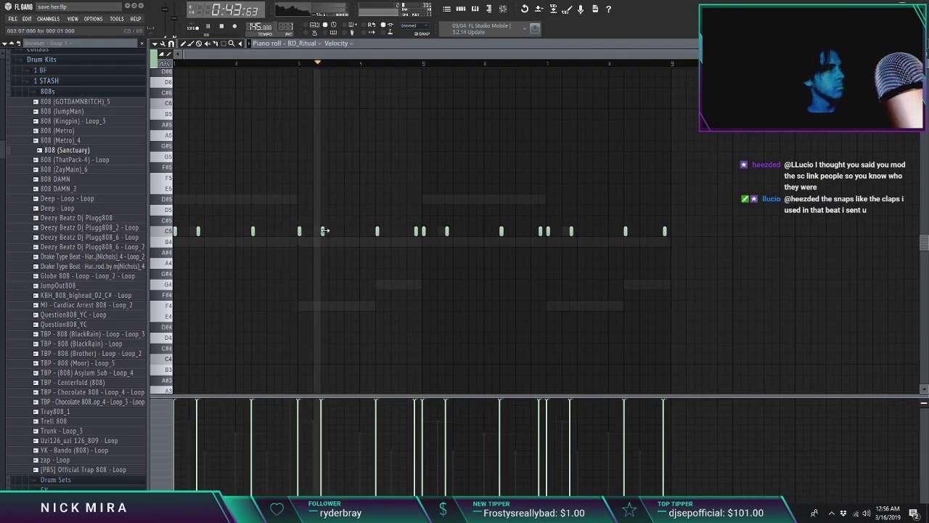
key("F7")
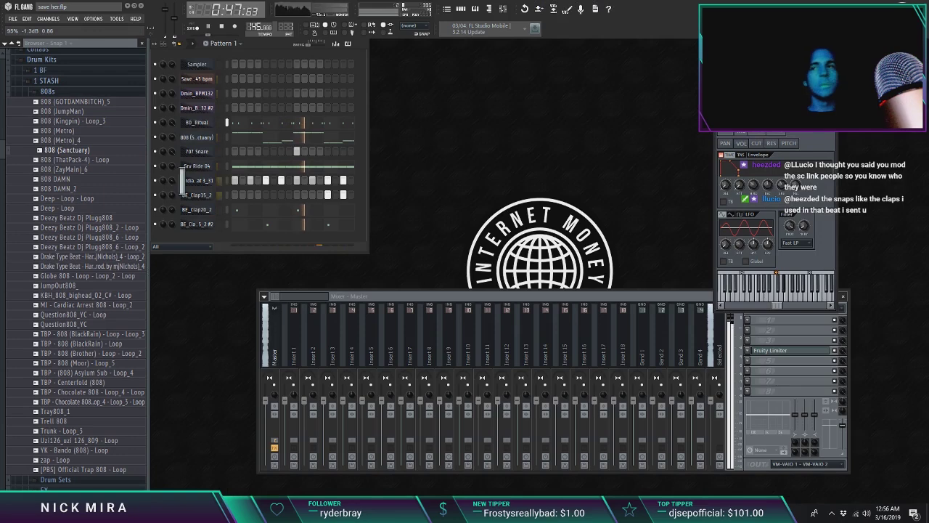
left_click_drag(172, 180, 172, 178)
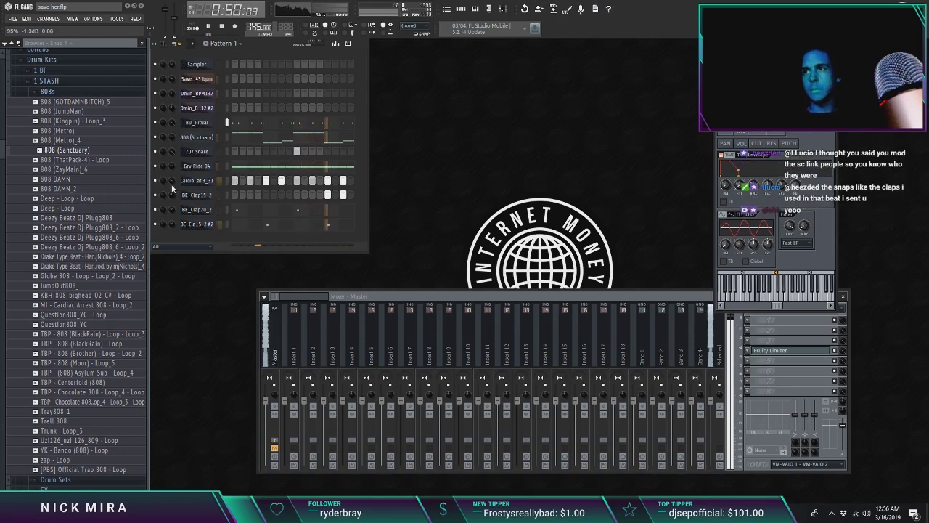
Add KrizzleSnare_YeX_2 from the Snares folder as a channel beneath 707 Snare, with a hit on the same step
left_click(50, 92)
left_click(50, 188)
left_click(100, 260)
left_click(96, 267)
left_click_drag(95, 266, 227, 164)
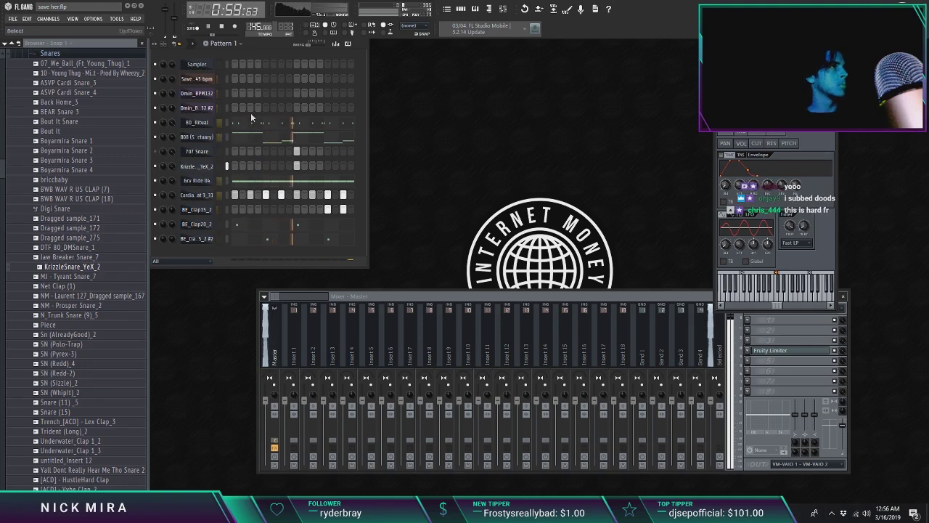
Open the miscellaneous settings of the KrizzleSnare_YeX_2 channel
left_click(336, 45)
left_click(196, 170)
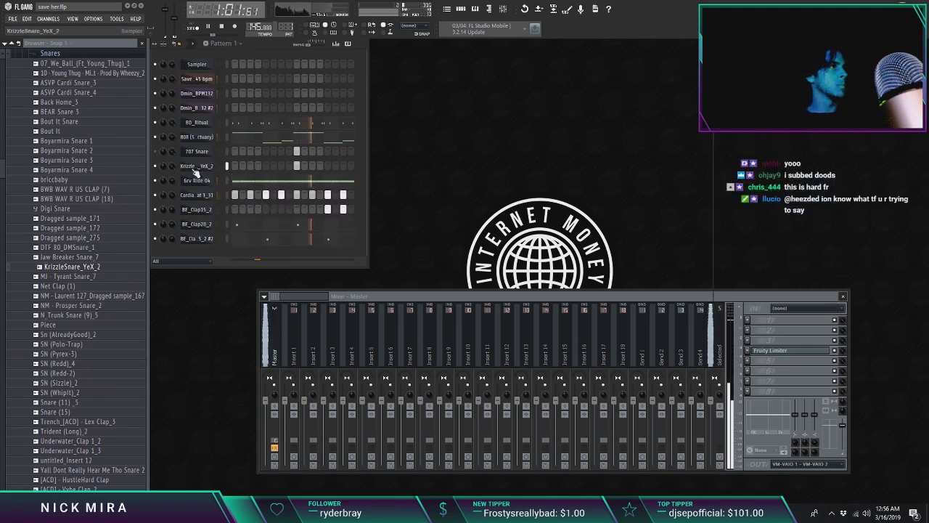
left_click(196, 170)
left_click(755, 135)
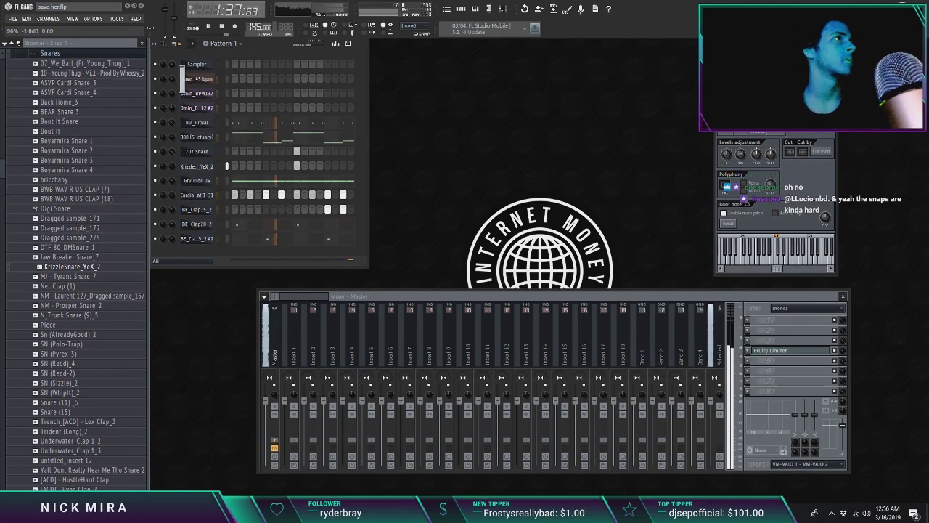
Delete the empty Sampler channel from the pattern
right_click(204, 68)
key("d")
key("Return")
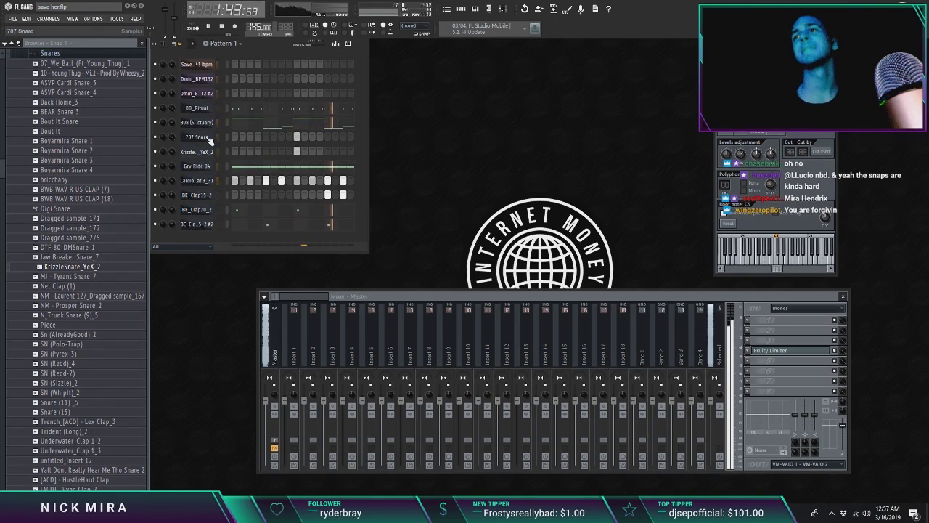
Normalize the Save Her ACCA 145 bpm acapella sample in its channel settings
left_click(198, 69)
left_click(723, 135)
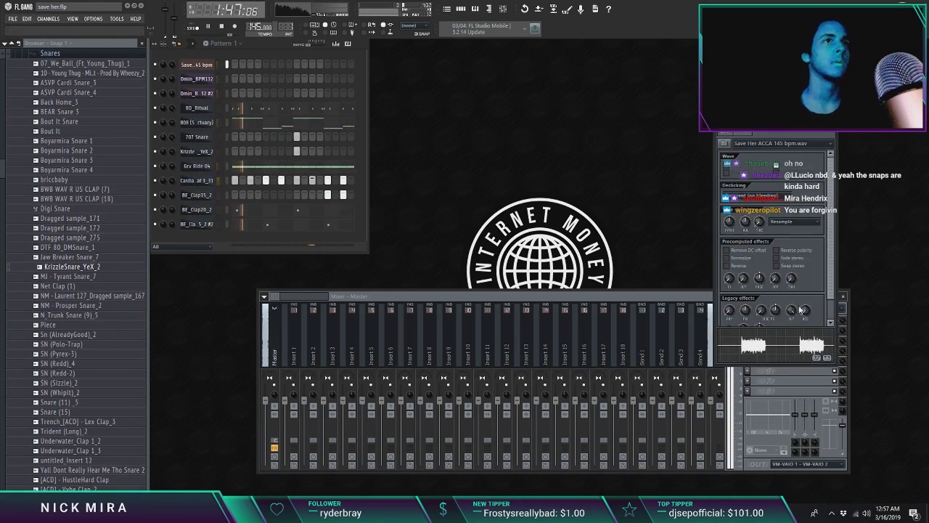
left_click(741, 259)
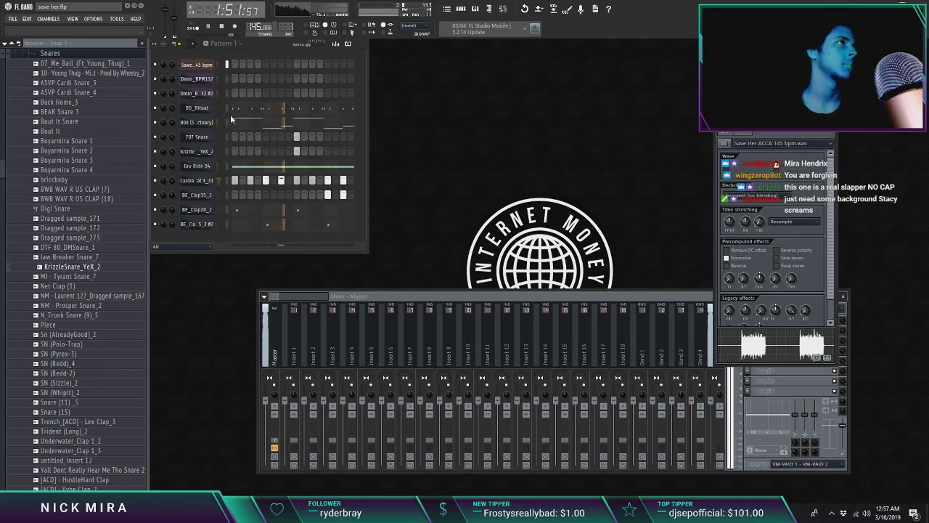
Route the nine drum and 808 channels to their own mixer tracks, starting with BD_Ritual on Insert 7
right_click(408, 334)
mouse_move(464, 338)
left_click(532, 347)
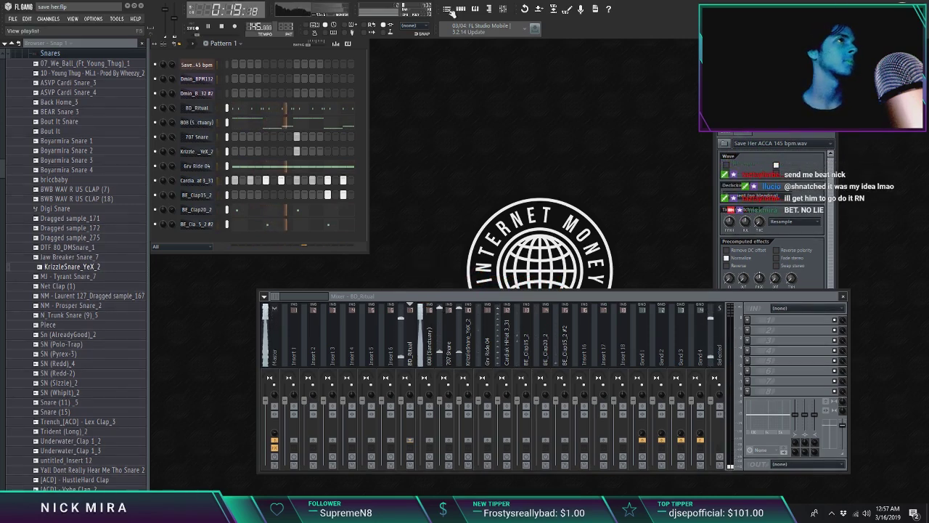
Remove the first two Pattern 1 clips from the playlist so the drums enter at bar 17, and restart playback
key("F5")
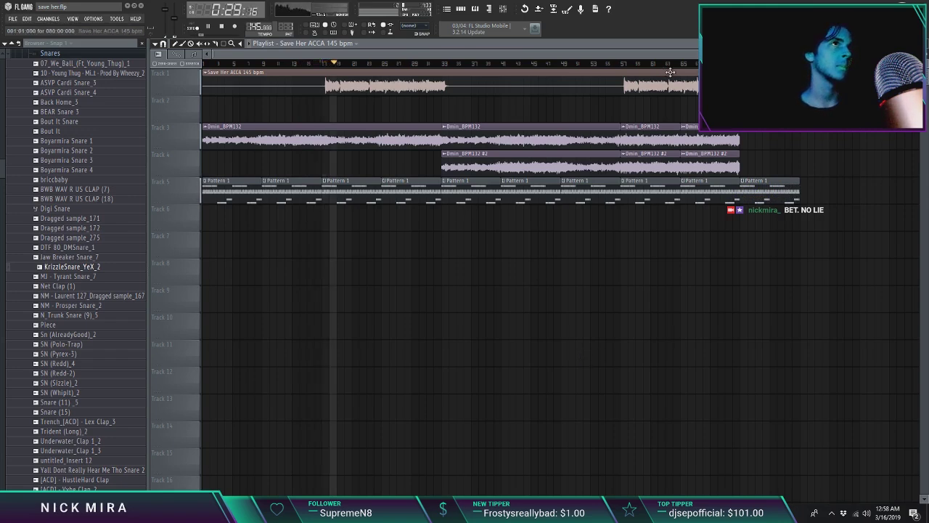
right_click(290, 190)
right_click(232, 196)
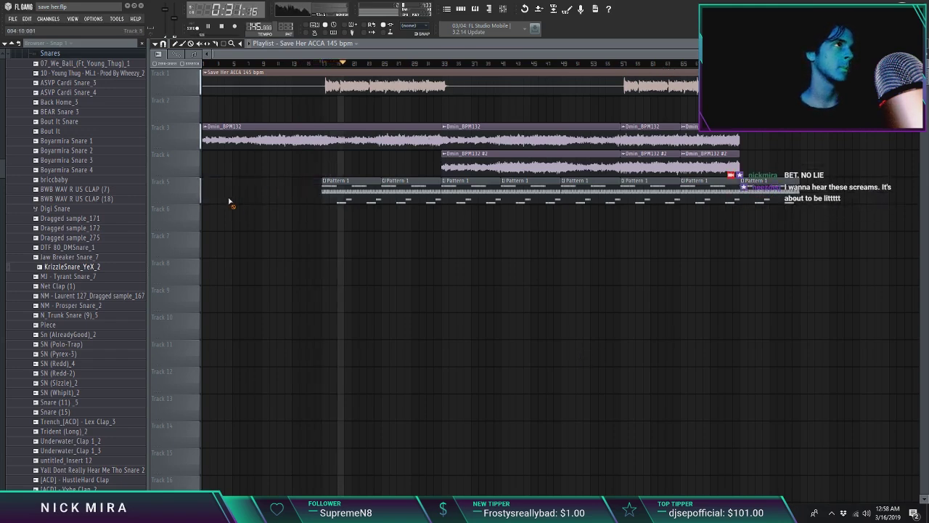
key("space")
key("space")
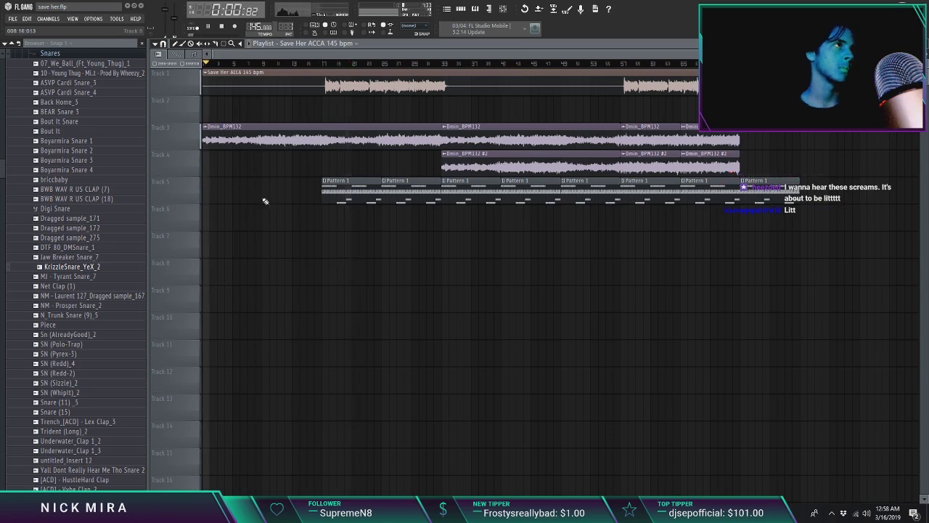
Play the song from bar 17 and lower the mixer levels of BD_Ritual and 808 (Sanctuary)
key("F9")
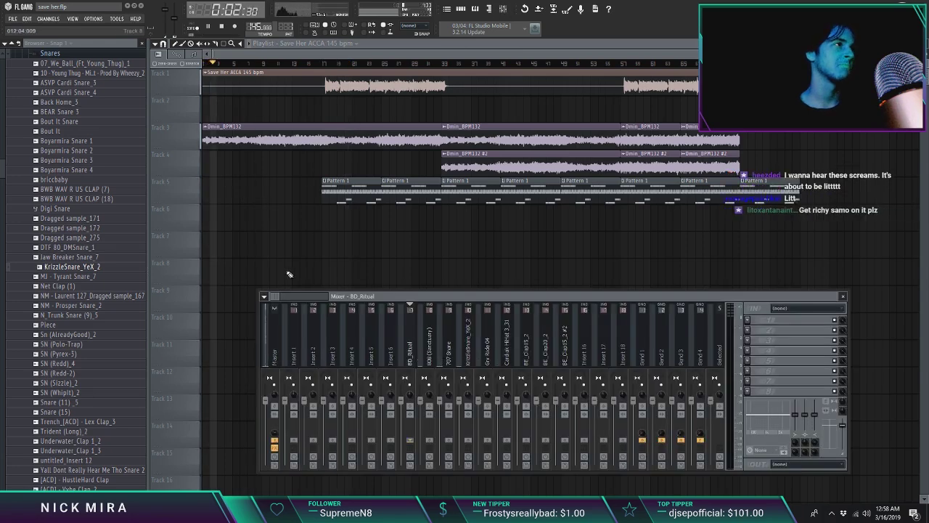
key("F9")
left_click(329, 65)
left_click(506, 10)
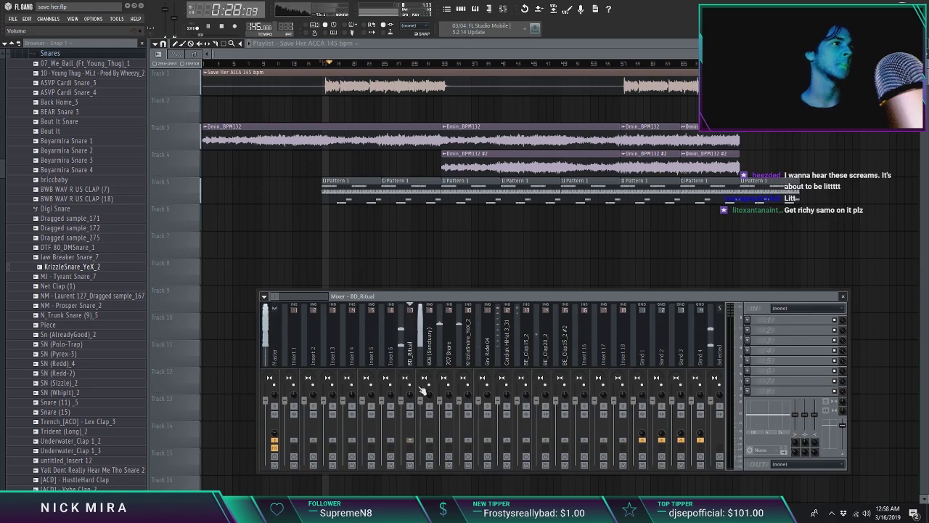
key("space")
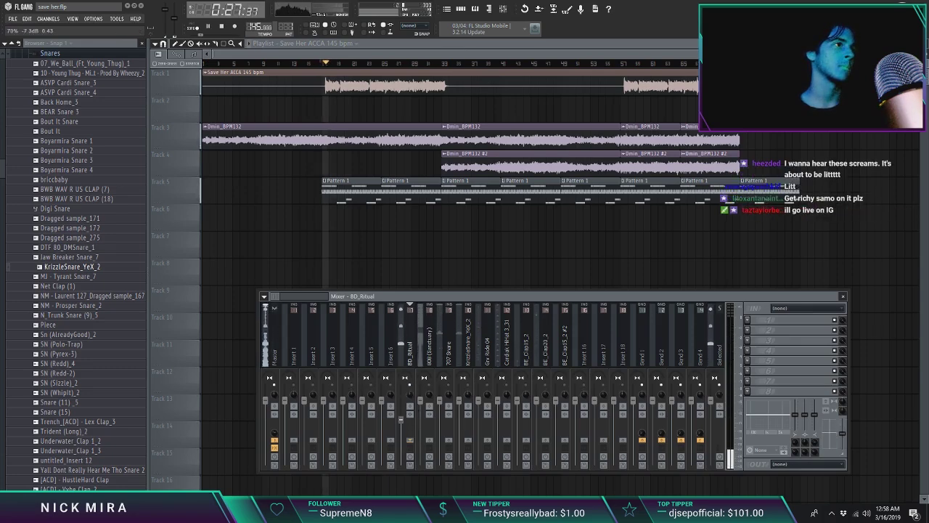
left_click(421, 410)
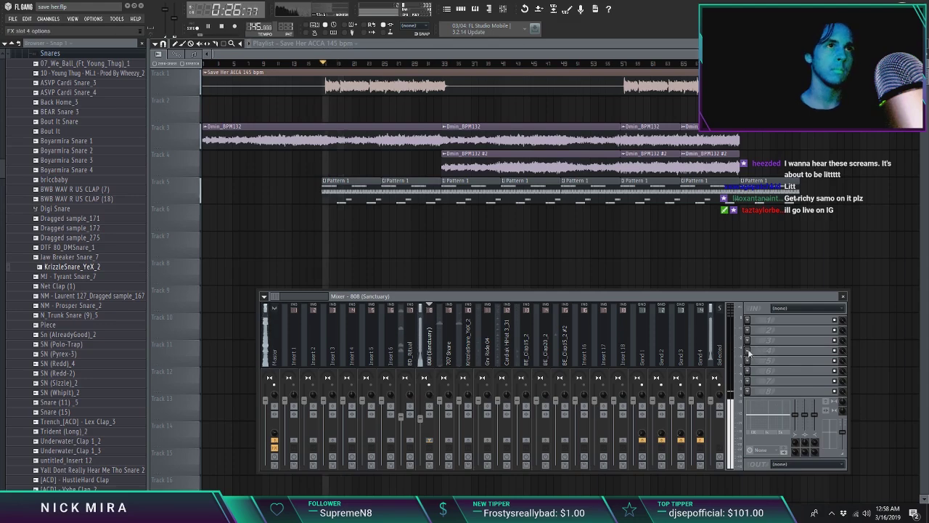
Load Fruity Parametric EQ 2 in slot 4 of the 808 (Sanctuary) track, cutting band 1 and boosting band 2 at 60 Hz
left_click(804, 358)
left_click(864, 396)
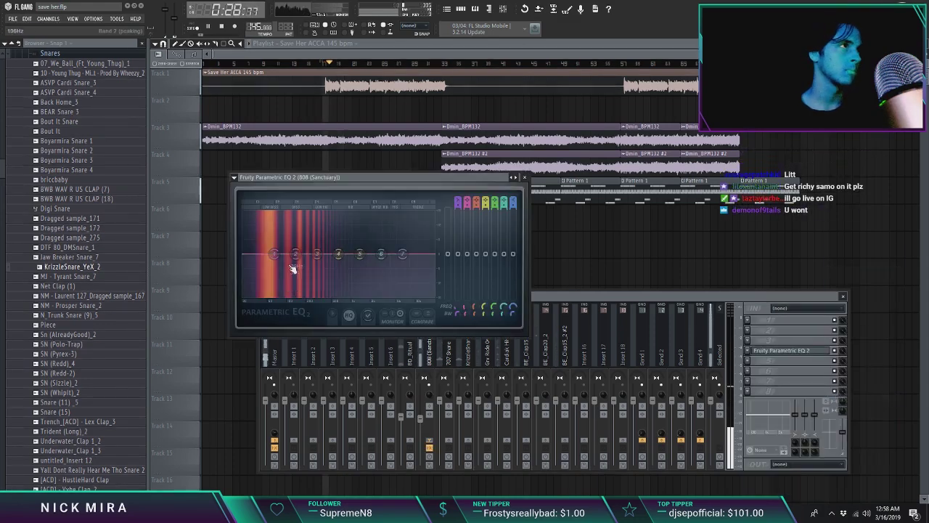
left_click_drag(274, 251, 244, 275)
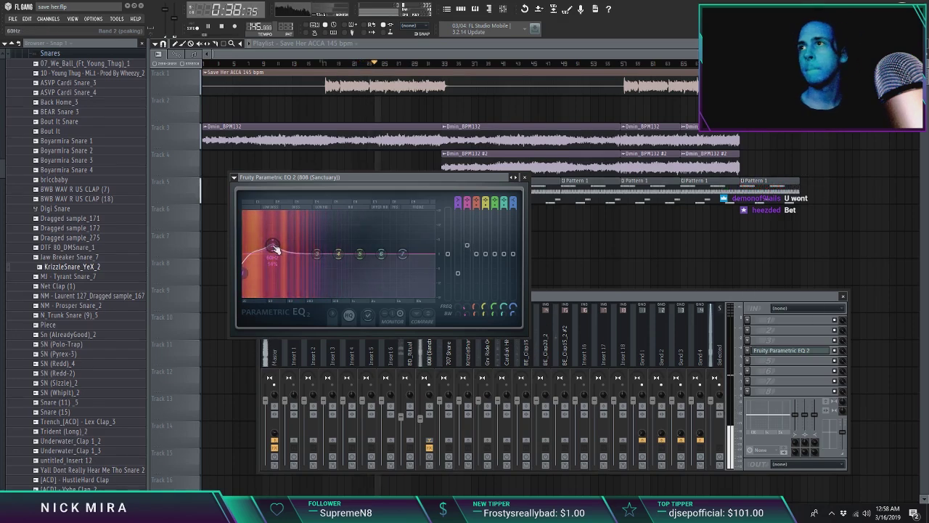
key("Escape")
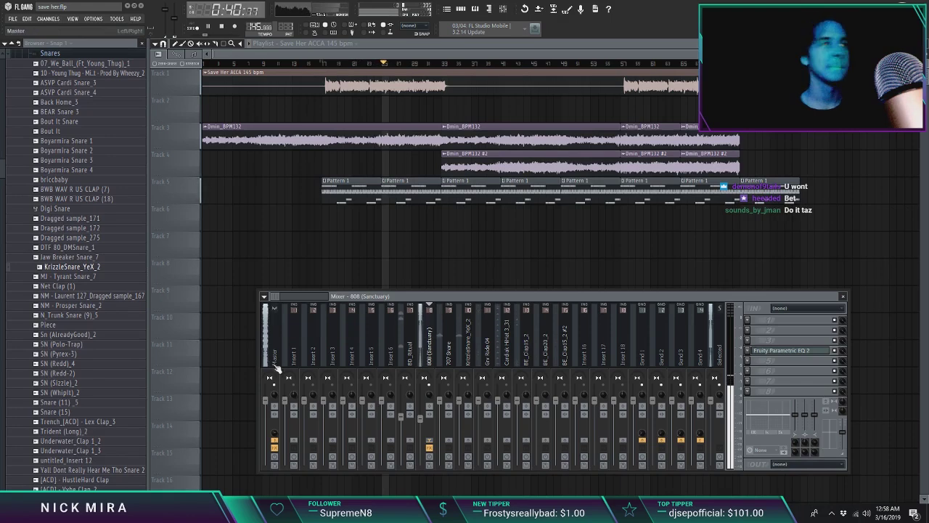
Lower the 707 Snare mixer level and boost the track's high EQ band at about 13.5 kHz
left_click(445, 392)
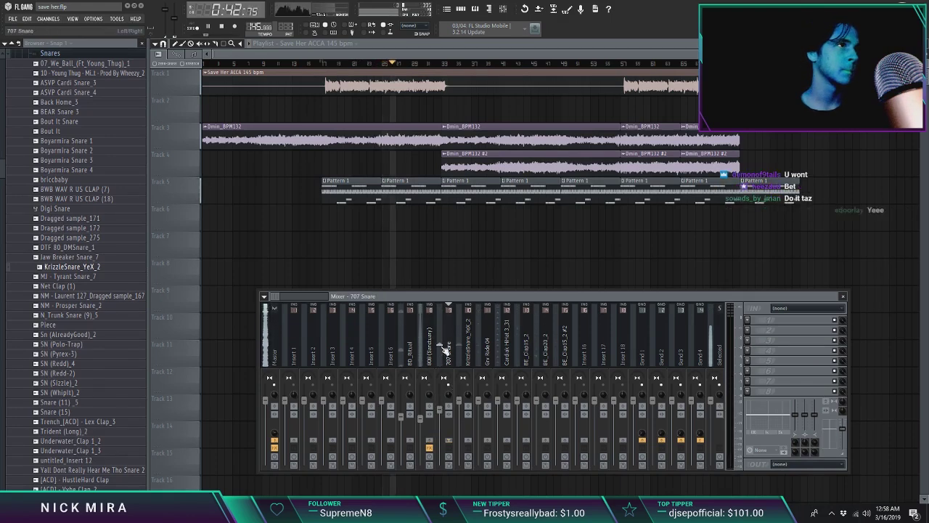
left_click_drag(784, 425, 786, 421)
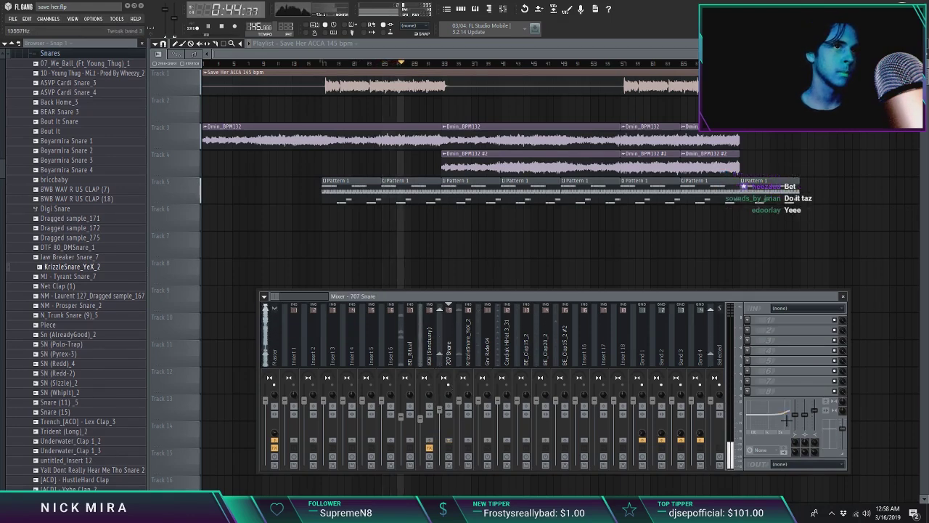
Load Fruity Reeverb 2 in effect slot 3 of the 707 Snare mixer track
left_click(750, 320)
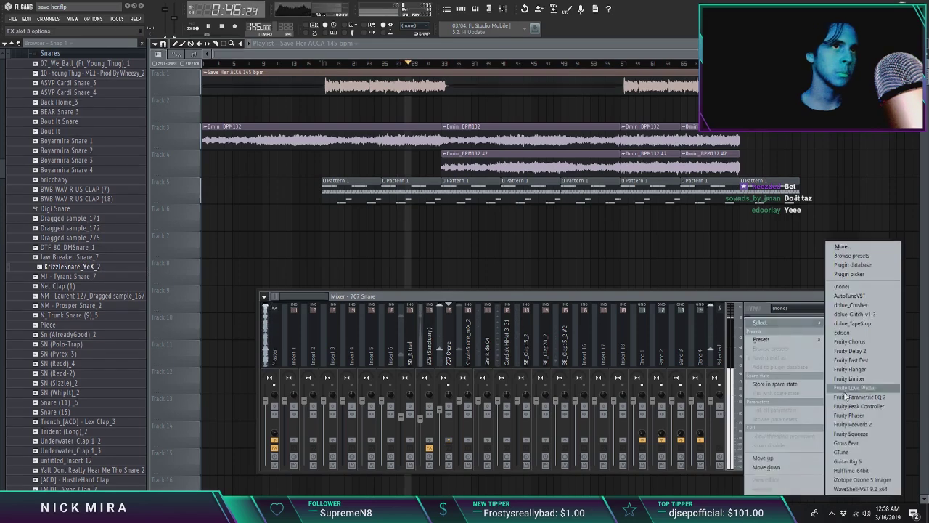
left_click(870, 429)
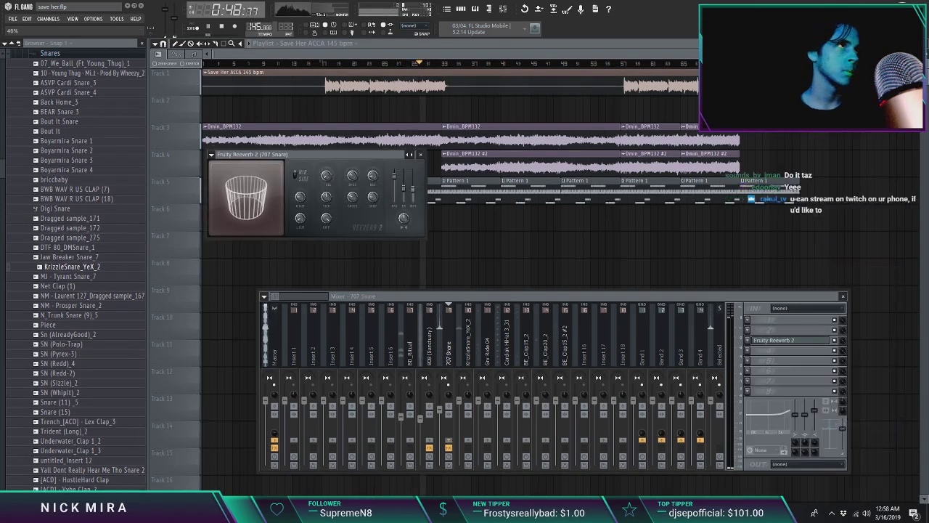
Lower the mixer levels of the KrizzleSnare_YeX_2, Grv Ride 04 and Cardiak HiHat 3_31 tracks while the song plays
left_click(471, 389)
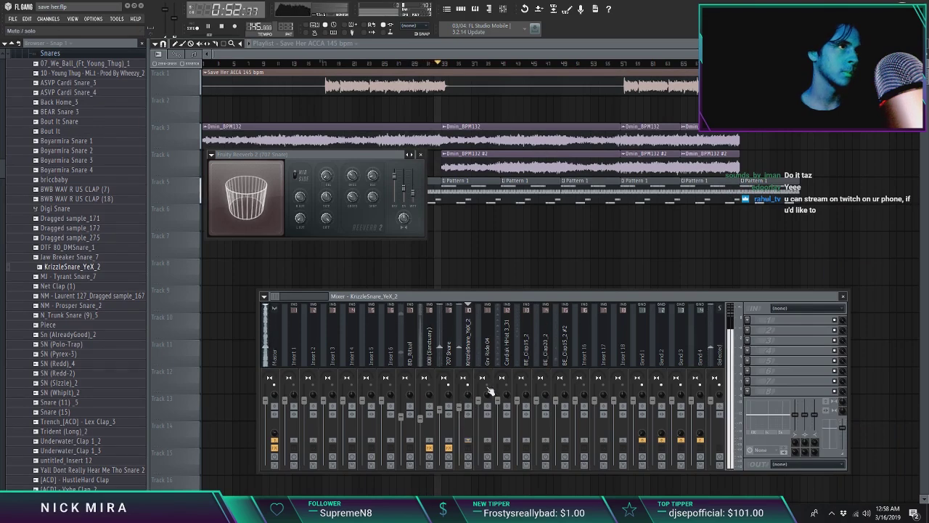
left_click(481, 406)
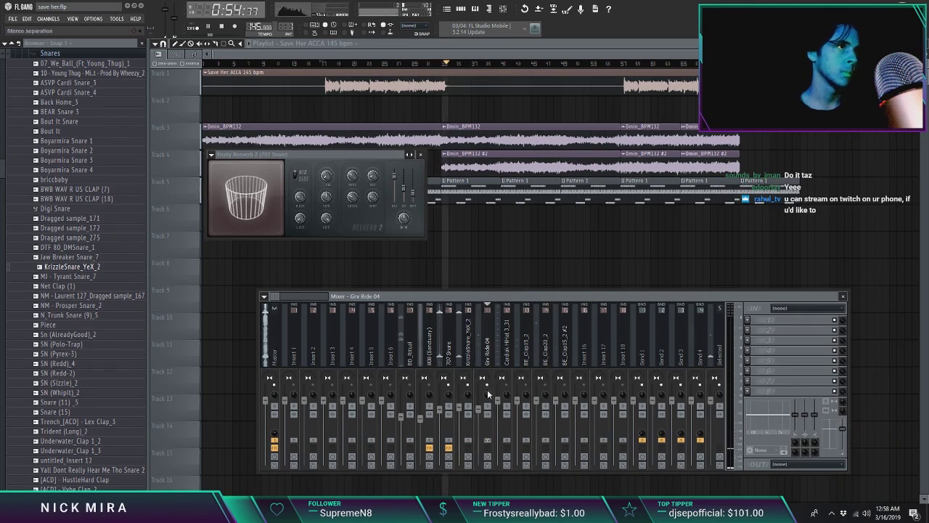
left_click_drag(479, 415, 478, 405)
right_click(485, 402)
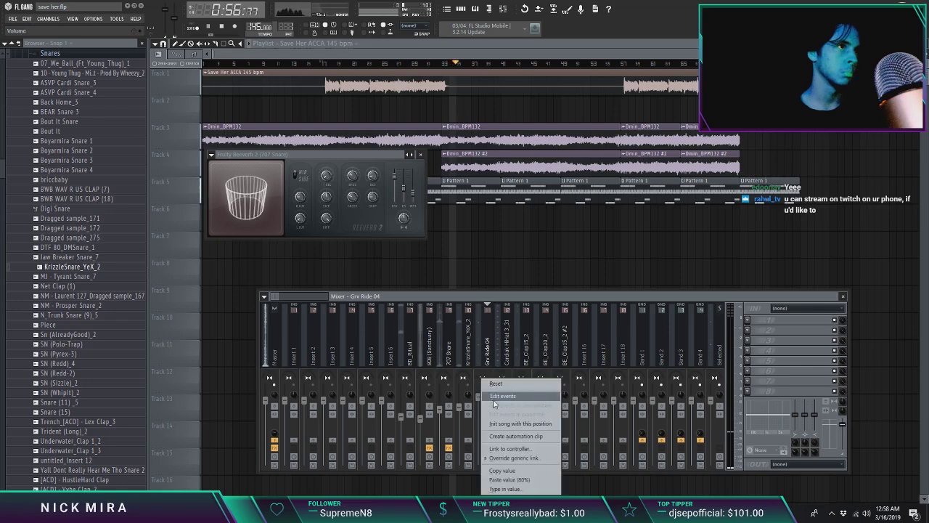
left_click(508, 385)
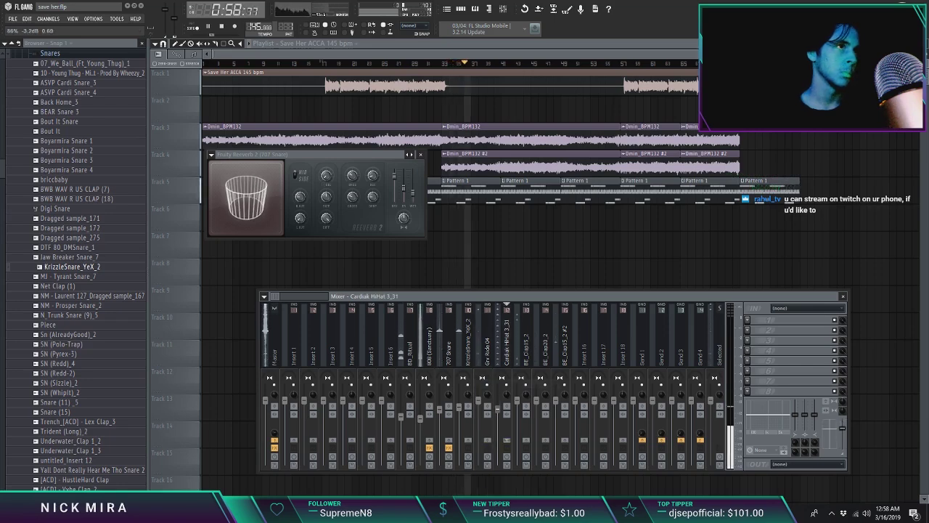
Lower the mixer levels of the BE_Clap15_2, BE_Clap20_2 and BE_Clap15_2 #2 tracks
left_click(517, 397)
left_click_drag(517, 398, 517, 415)
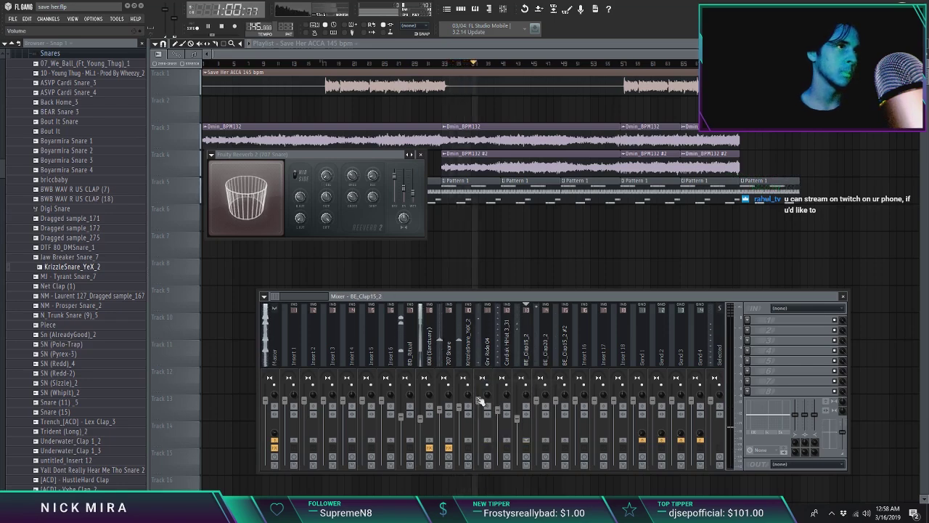
left_click(470, 413)
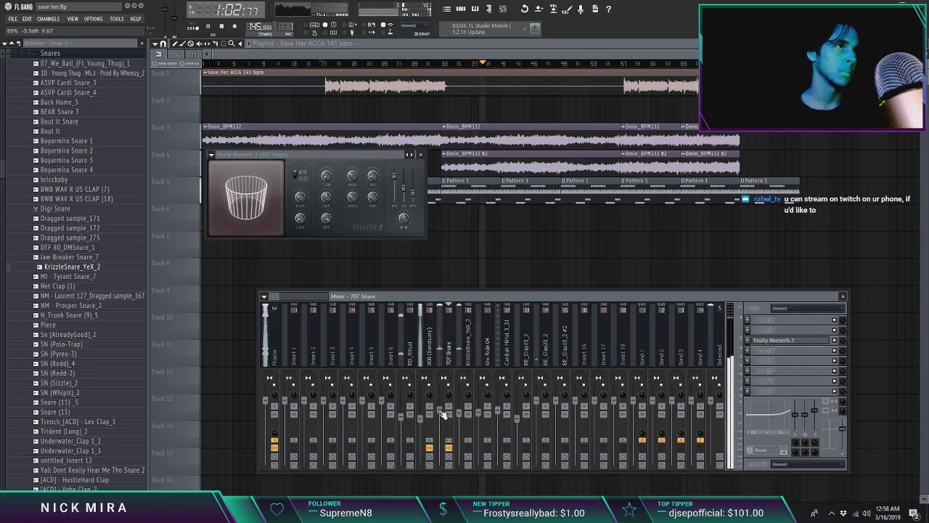
left_click_drag(536, 400, 559, 424)
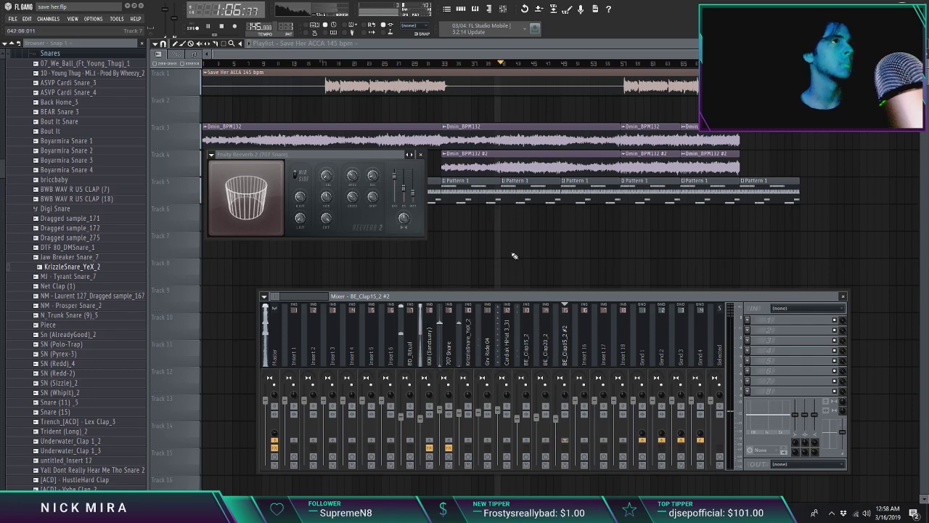
Route the Dmin_BPM132 #2 and Dmin_BPM132 loops to mixer inserts 2 and 3
key("F12")
double_click(507, 142)
key("F9")
key("F9")
key("F9")
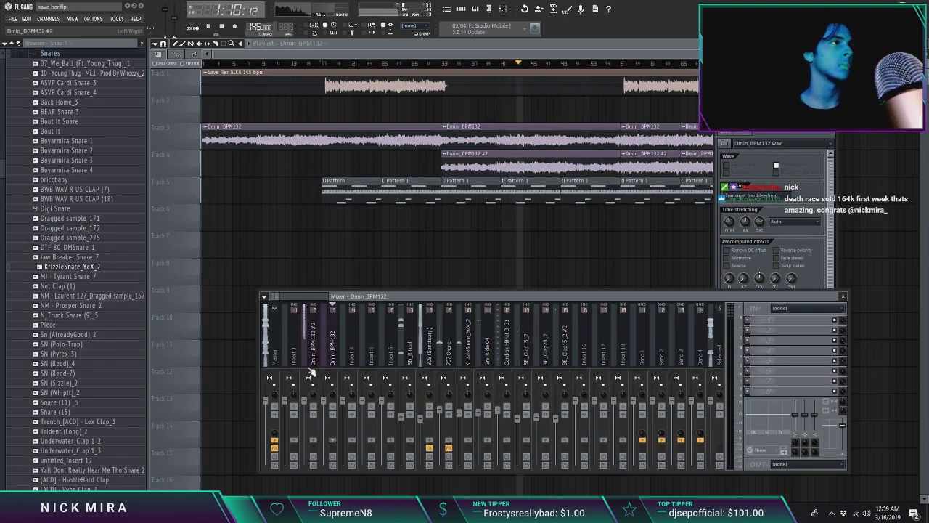
Replay from bar 17, lower the Dmin_BPM132 #2 mixer level and copy its value to the Dmin_BPM132 track
key("space")
key("space")
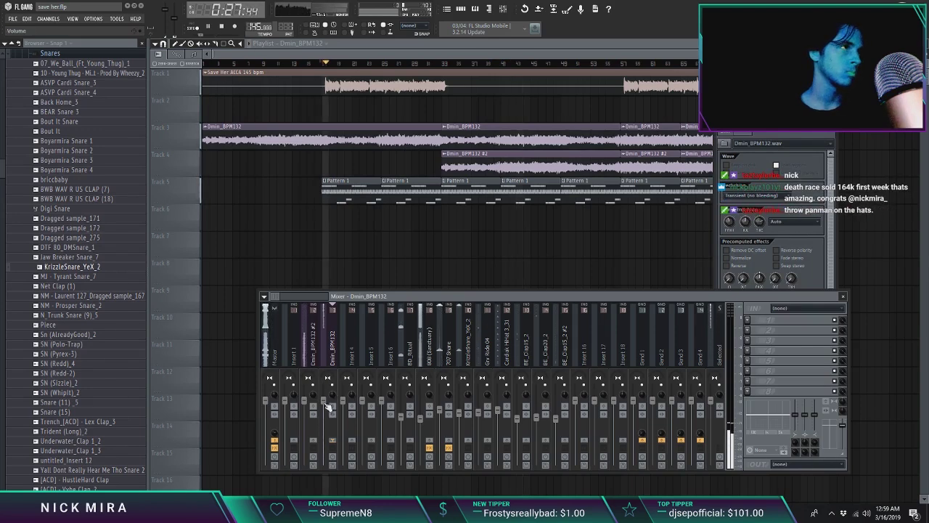
left_click_drag(305, 400, 305, 423)
right_click(304, 423)
key("c")
right_click(324, 402)
left_click(352, 480)
Route the Save Her ACCA 145 bpm acapella to mixer insert 4 and lower its level to about 79%
double_click(365, 87)
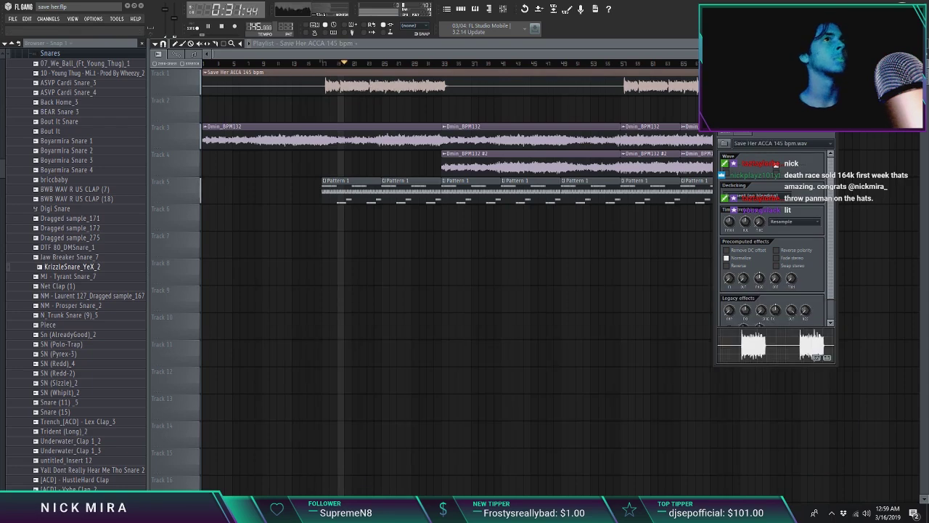
key("ctrl+l")
left_click_drag(343, 401, 342, 422)
key("space")
key("space")
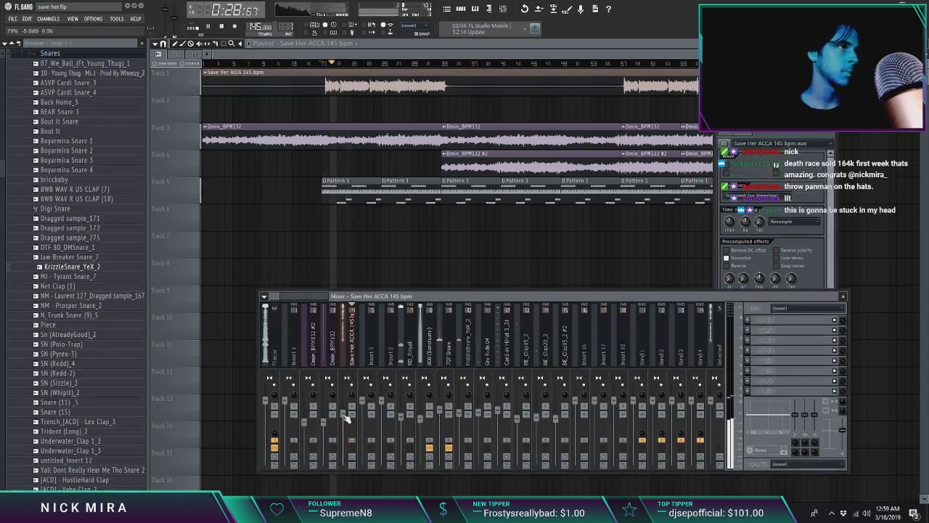
Set the Master track's Fruity Limiter gain to about 5 dB and raise the mixer levels of the Dmin_BPM132 loops and acapella
left_click(269, 333)
left_click(804, 352)
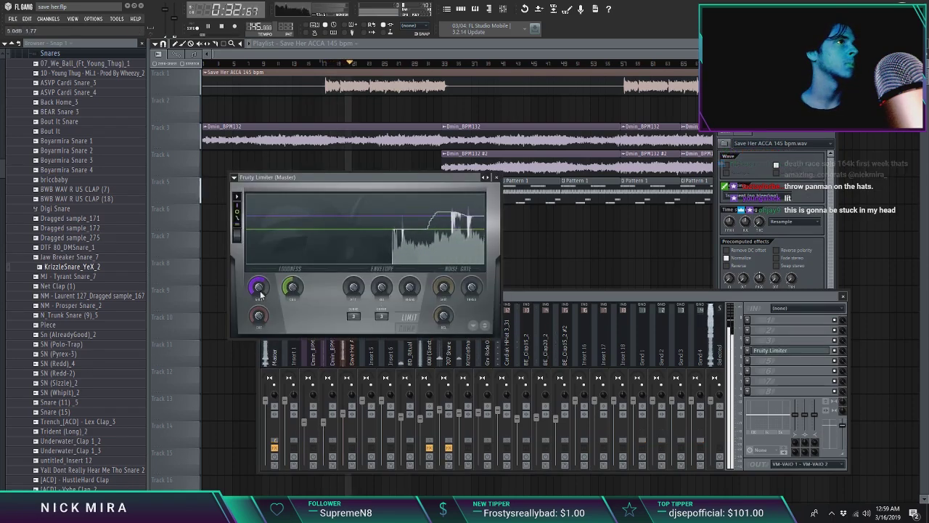
left_click(321, 419)
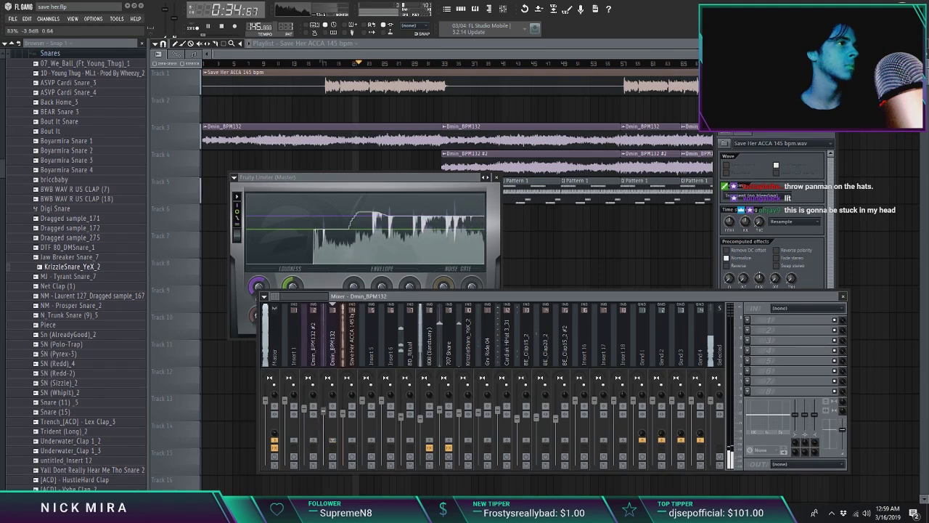
left_click(351, 418)
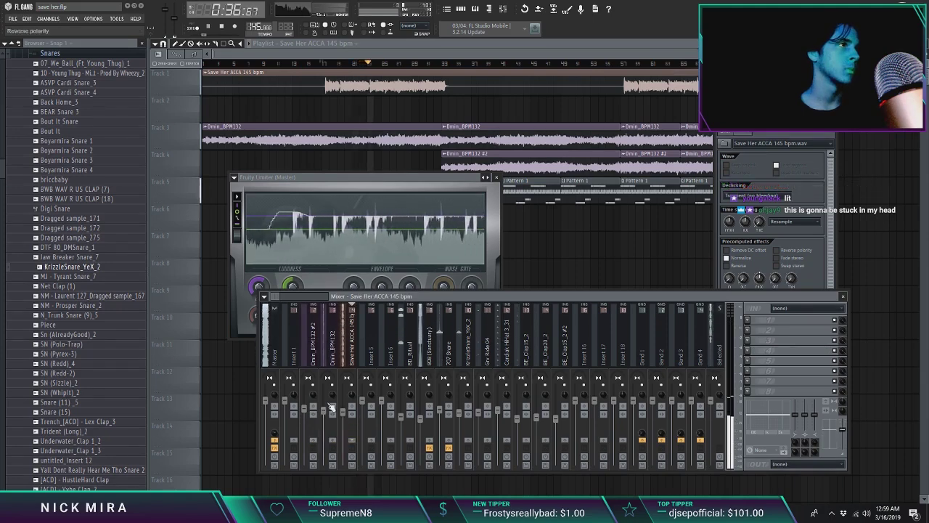
left_click(266, 283)
key("Escape")
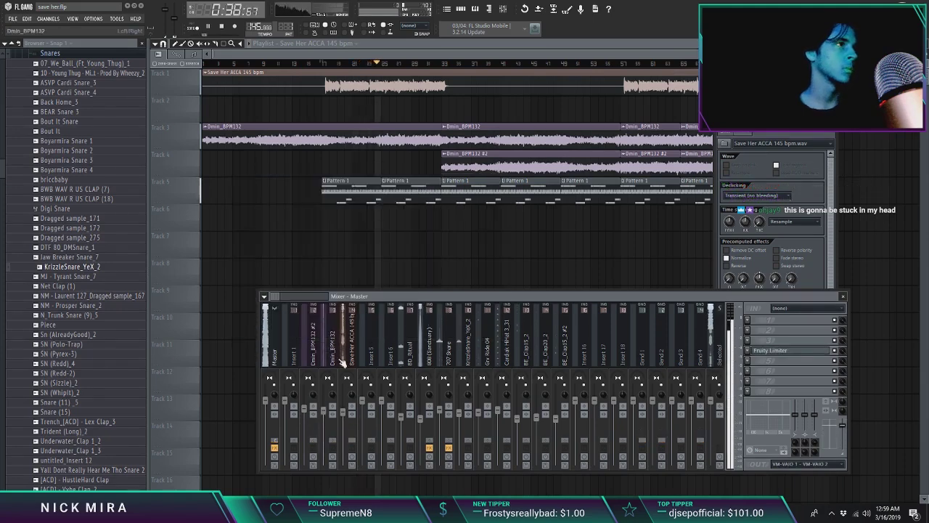
Raise the Dmin_BPM132 mixer level to about 94% and the Save Her acapella level slightly, and replay from bar 17
left_click(329, 405)
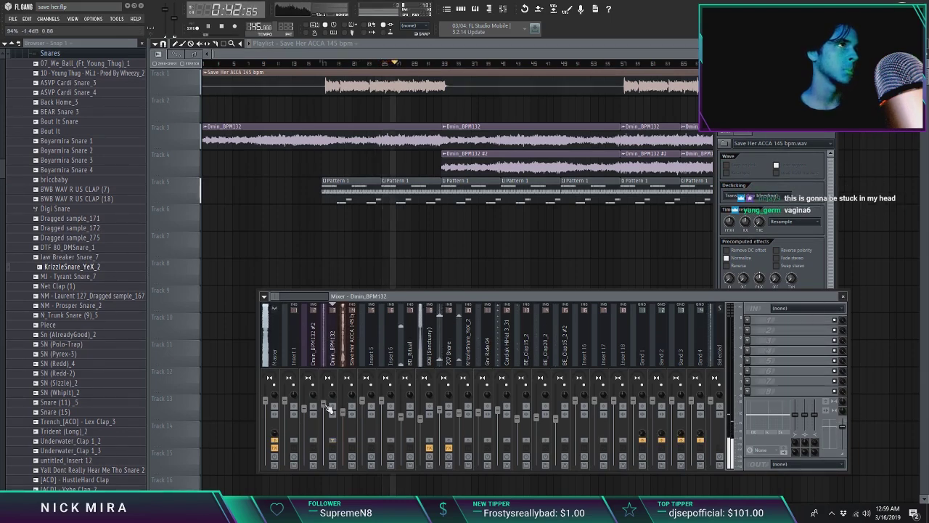
left_click(344, 412)
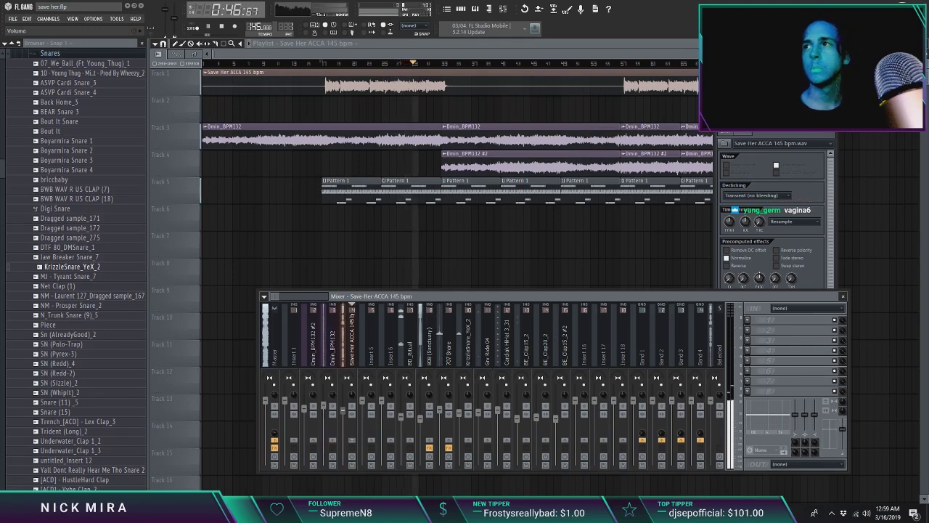
key("space")
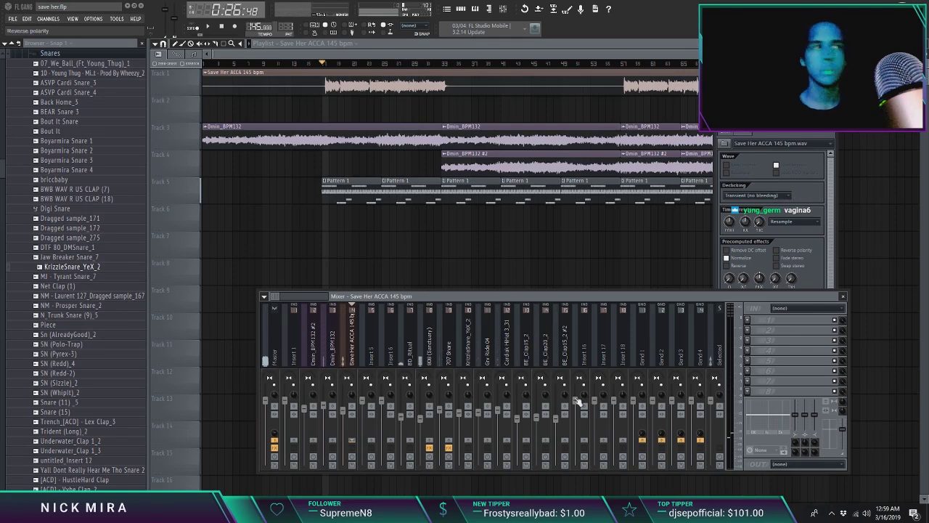
Load Fruity PanOMatic in effect slot 3 of the Cardiak HiHat 3_31 mixer track
left_click(505, 338)
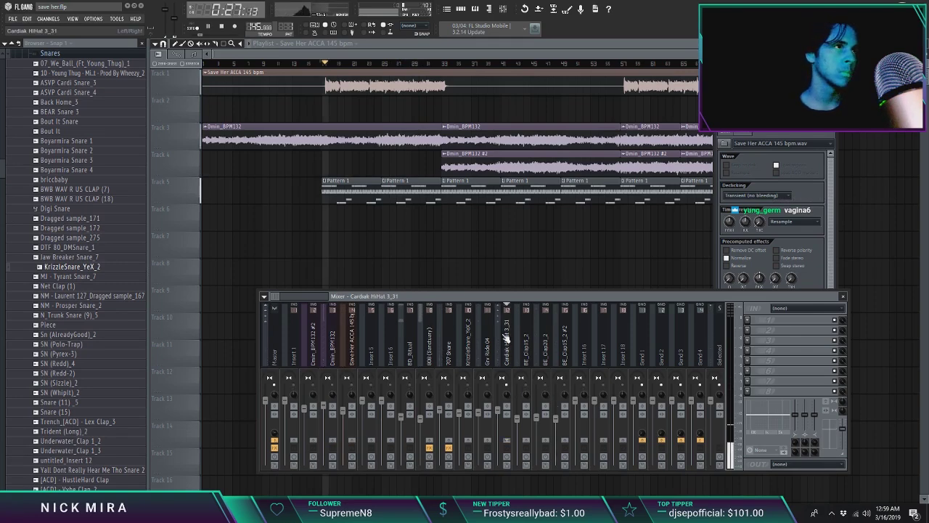
left_click(766, 343)
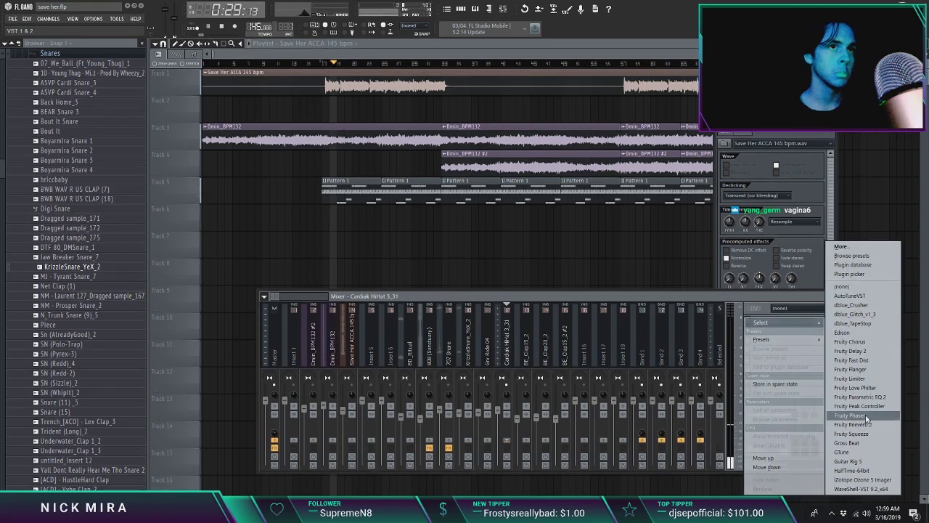
left_click(841, 246)
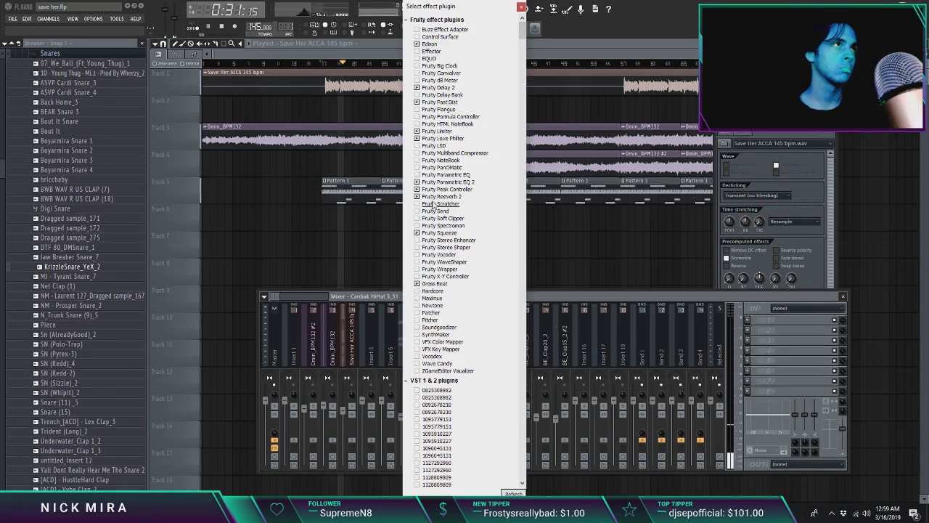
left_click(447, 168)
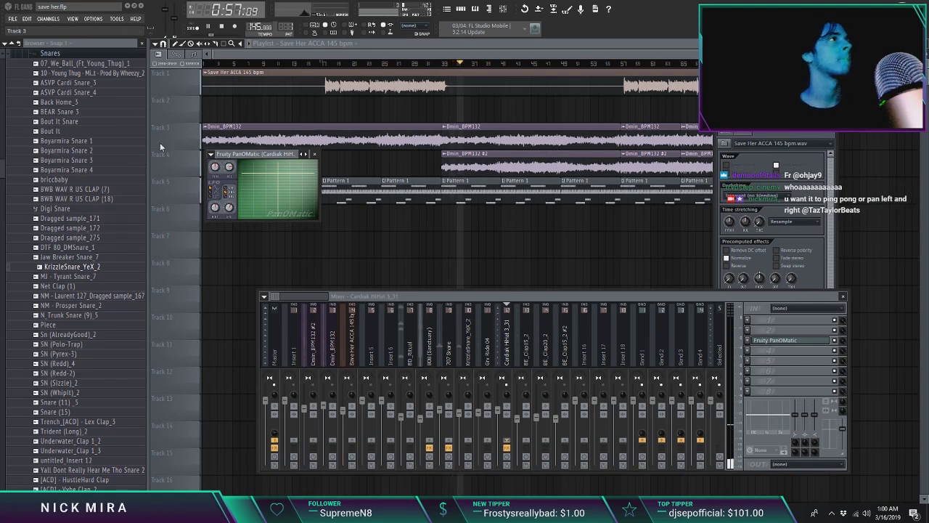
left_click(314, 154)
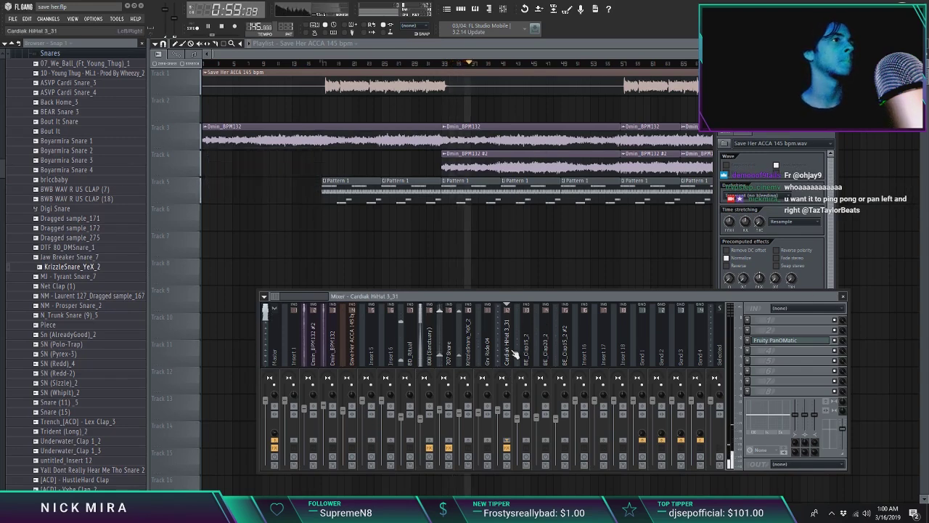
left_click(795, 341)
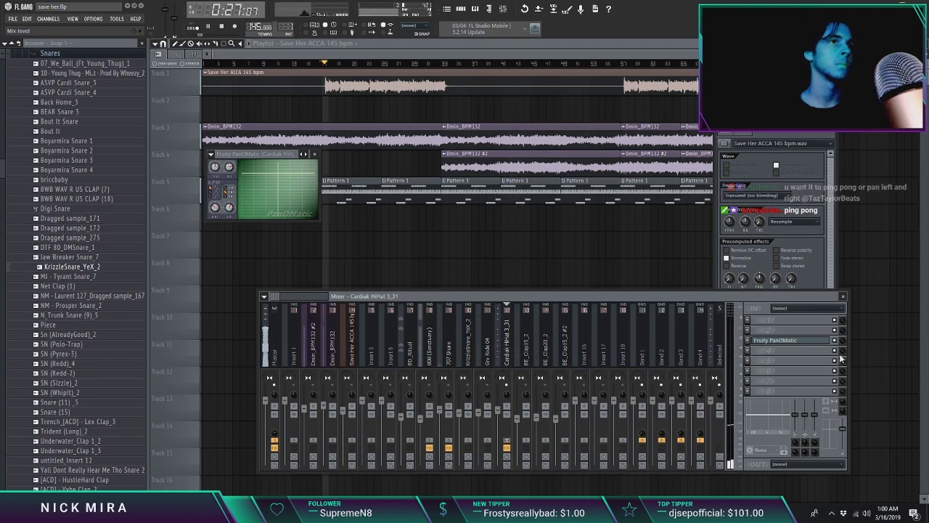
Load Fruity Delay 2 in slot 4 of the Cardiak HiHat 3_31 track, choosing a preset and adjusting the delay time
left_click(759, 356)
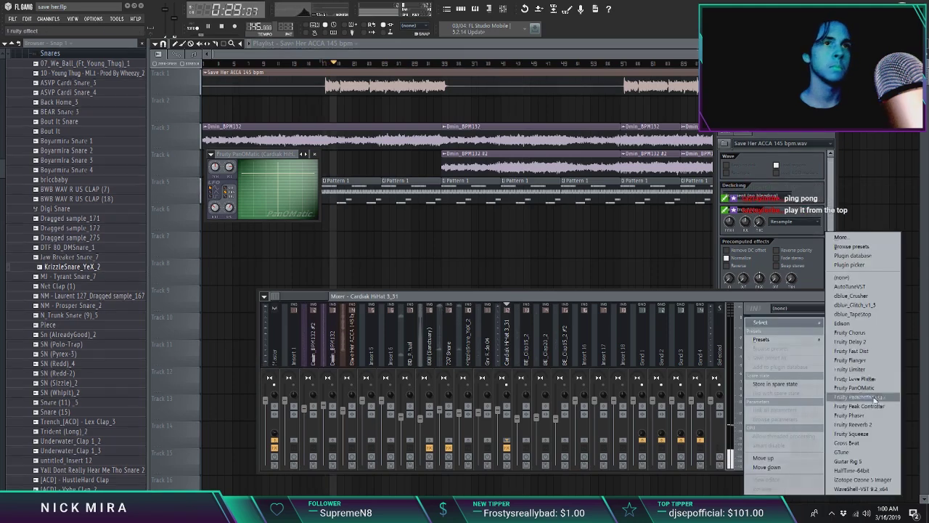
left_click(850, 341)
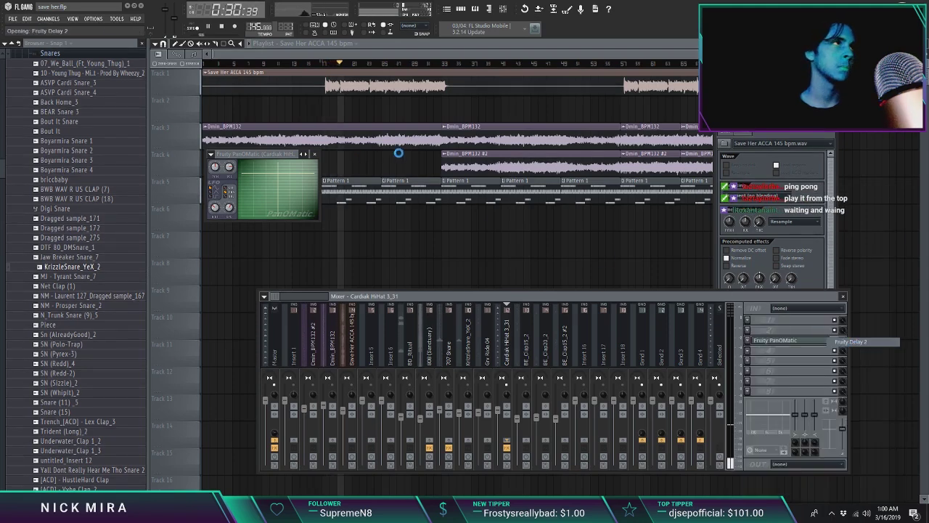
right_click(360, 177)
left_click(376, 189)
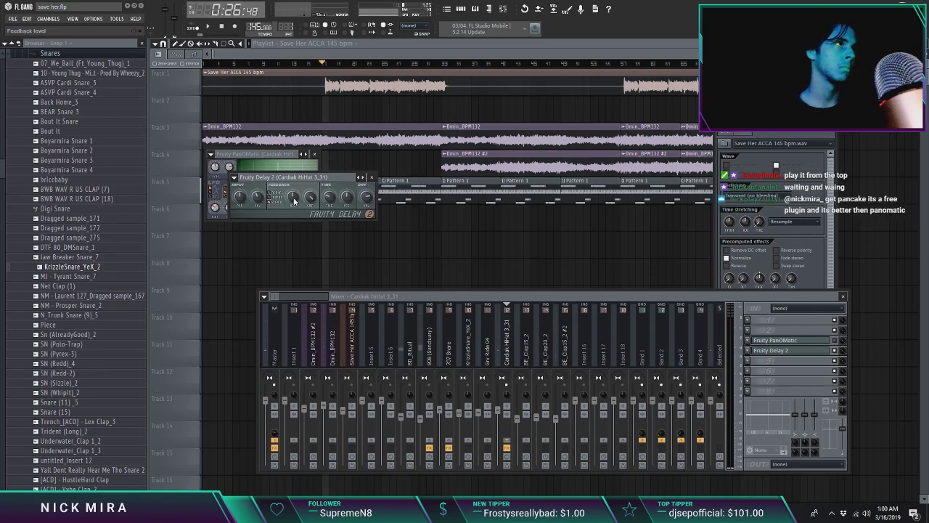
left_click_drag(328, 197, 328, 200)
key("space")
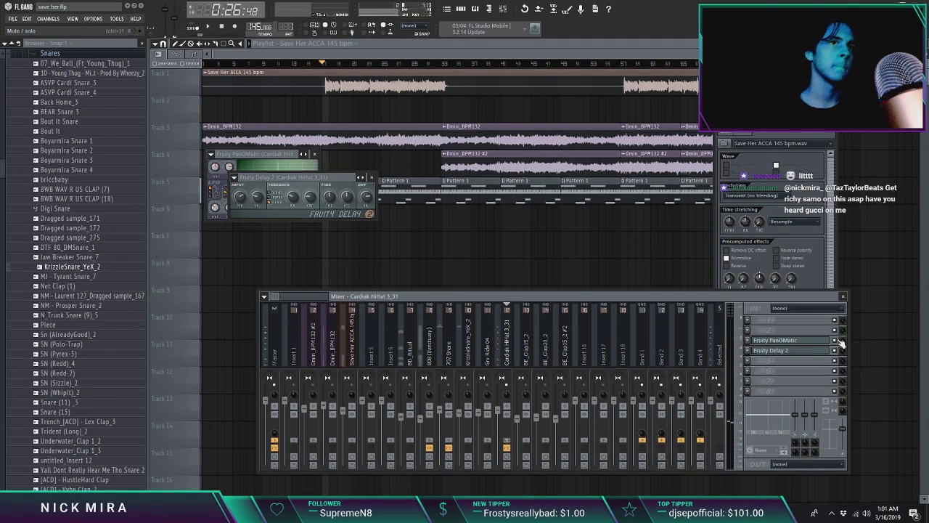
Toggle Fruity PanOMatic and Fruity Delay 2 on the hi-hat track, and rework the delay's preset and feedback settings
left_click(835, 342)
left_click(836, 351)
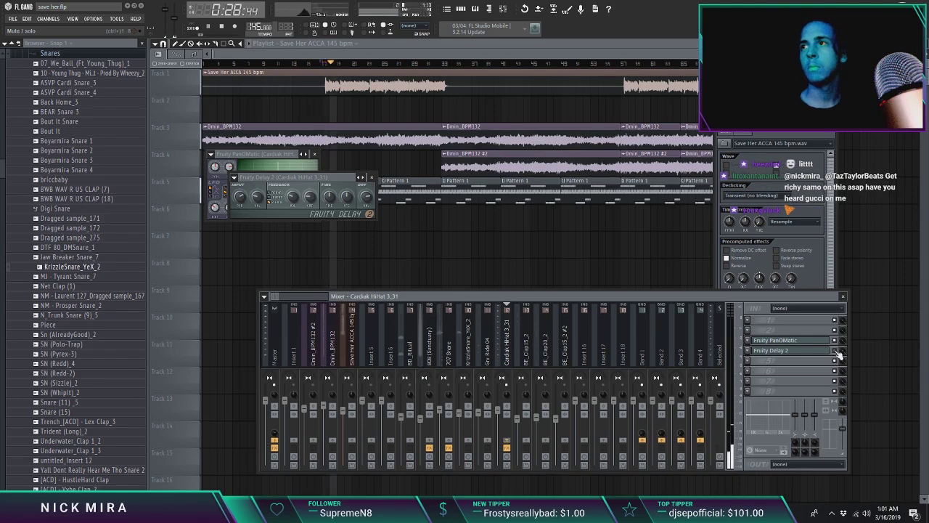
left_click(811, 351)
right_click(363, 177)
left_click(376, 187)
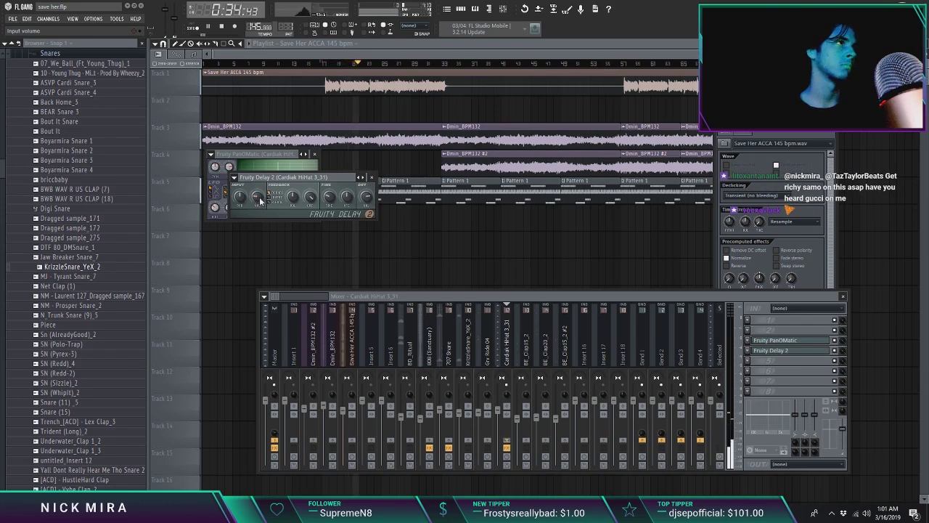
left_click_drag(295, 199, 331, 198)
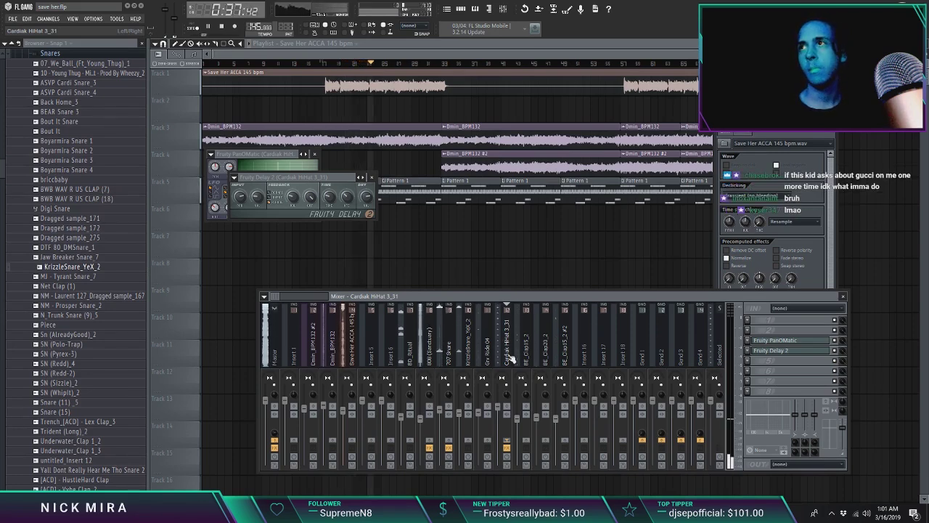
Split Pattern 1 by channel into separate patterns
key("F12")
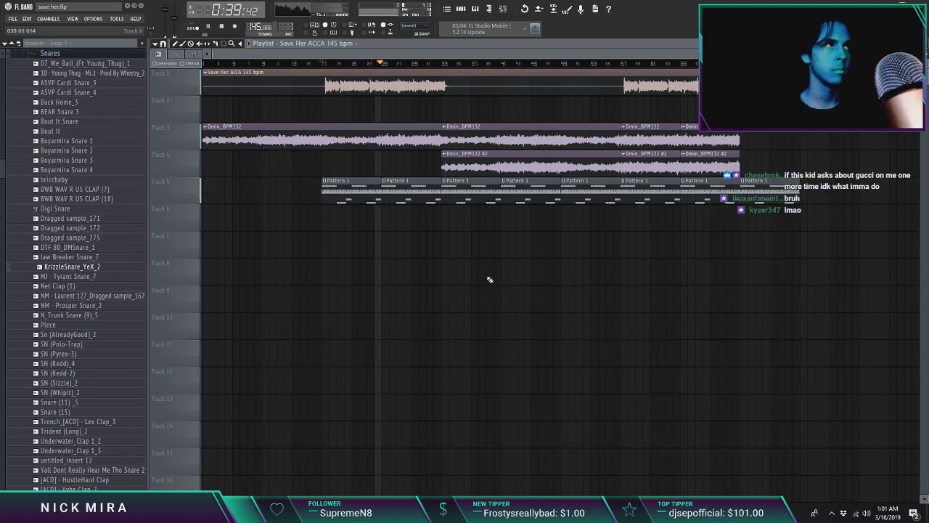
key("F5")
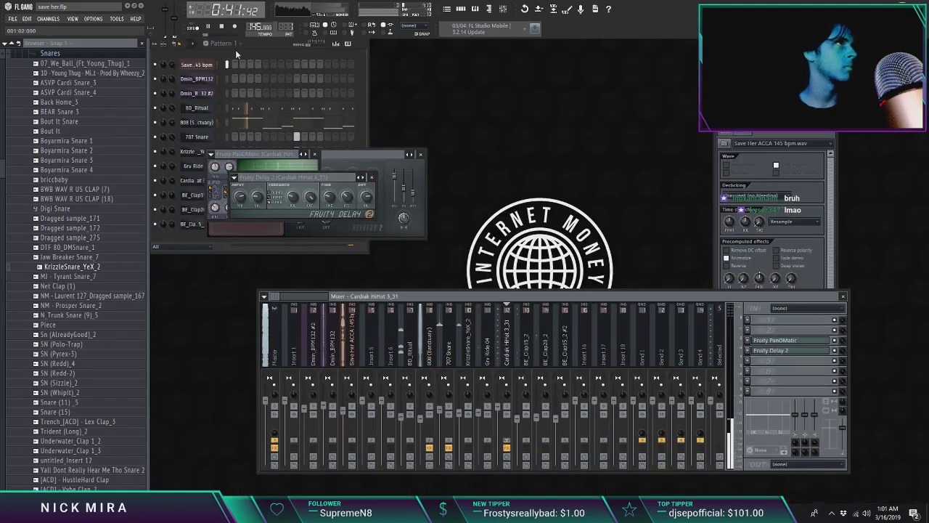
left_click(227, 44)
left_click(306, 154)
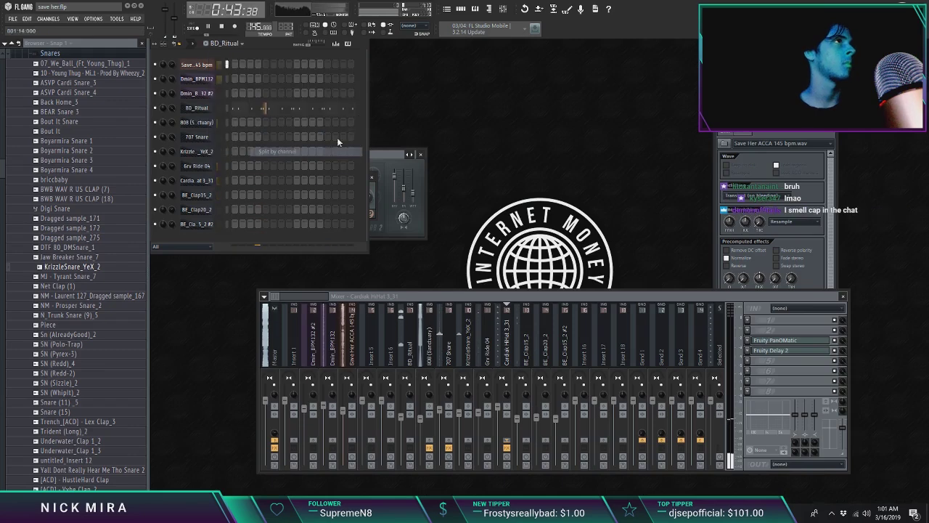
Remove the old pattern clips from Track 5 in the playlist and place the BD_Ritual pattern there at bar 17
left_click(447, 10)
right_click(336, 188)
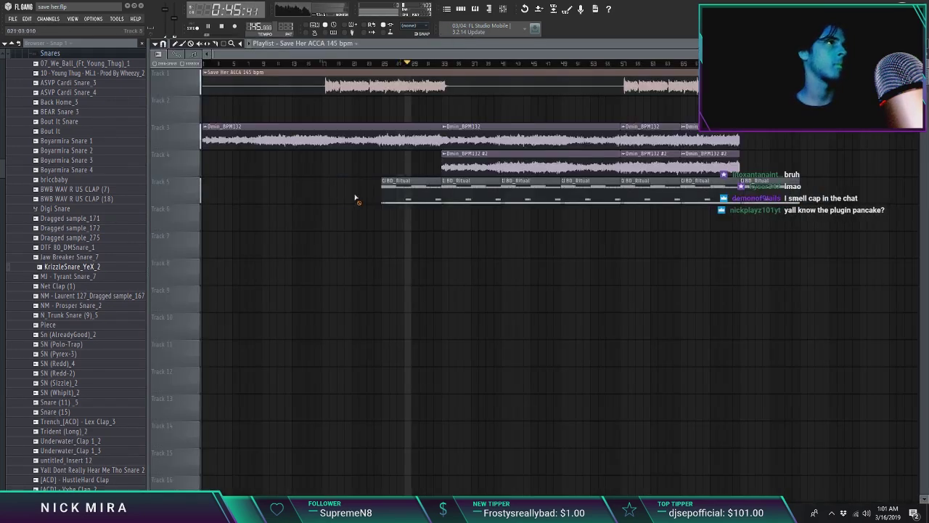
left_click(319, 188)
left_click_drag(319, 188, 326, 188)
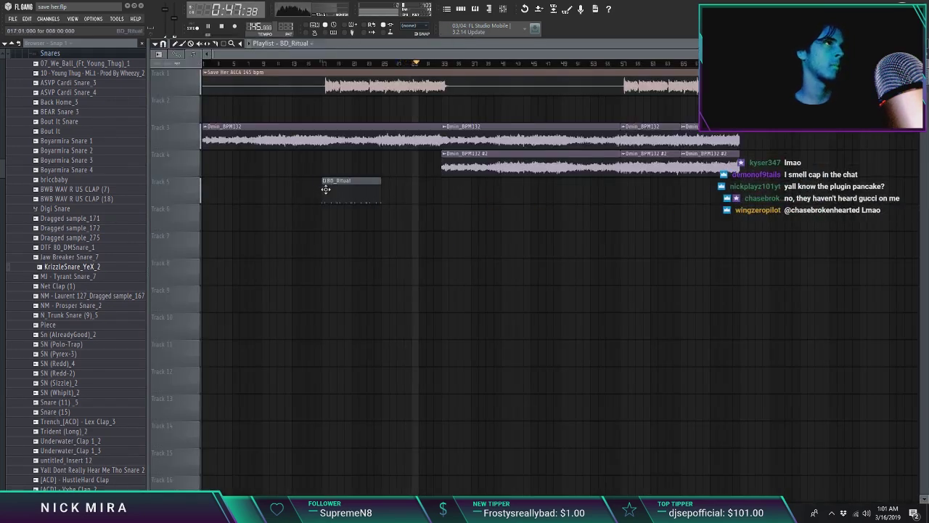
Place the 808, both snares, Grv Ride 04, Cardiak HiHat 3_31 and three clap patterns at bar 17 on Tracks 6 to 13
left_click(325, 212)
left_click(326, 246)
left_click(327, 274)
left_click(327, 301)
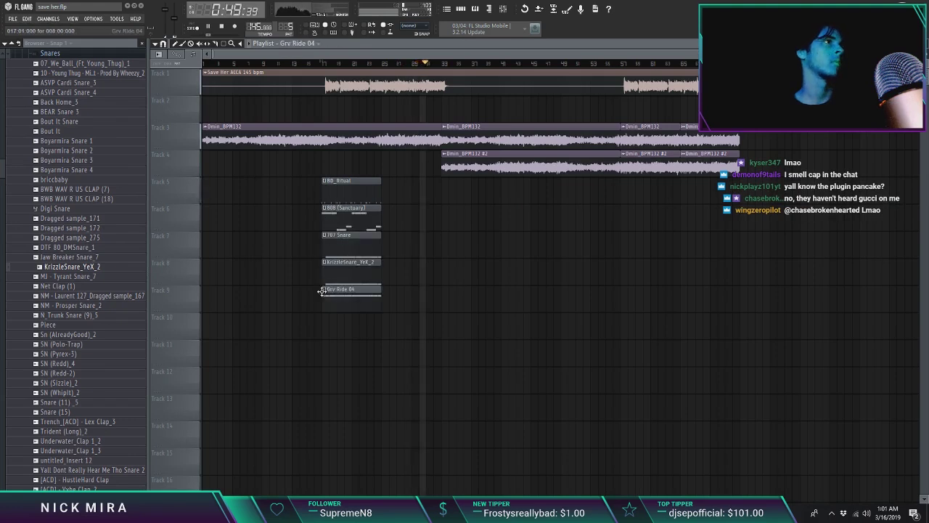
left_click(327, 328)
left_click(327, 355)
left_click(327, 379)
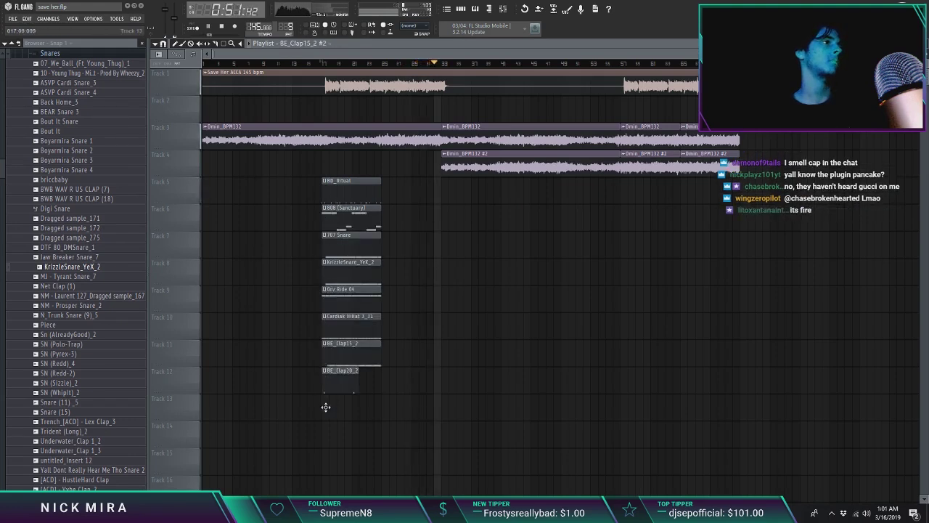
left_click(326, 407)
Duplicate the column of split pattern clips so four consecutive copies run from bar 17 to bar 49
left_click_drag(326, 439, 373, 174)
key("ctrl+b")
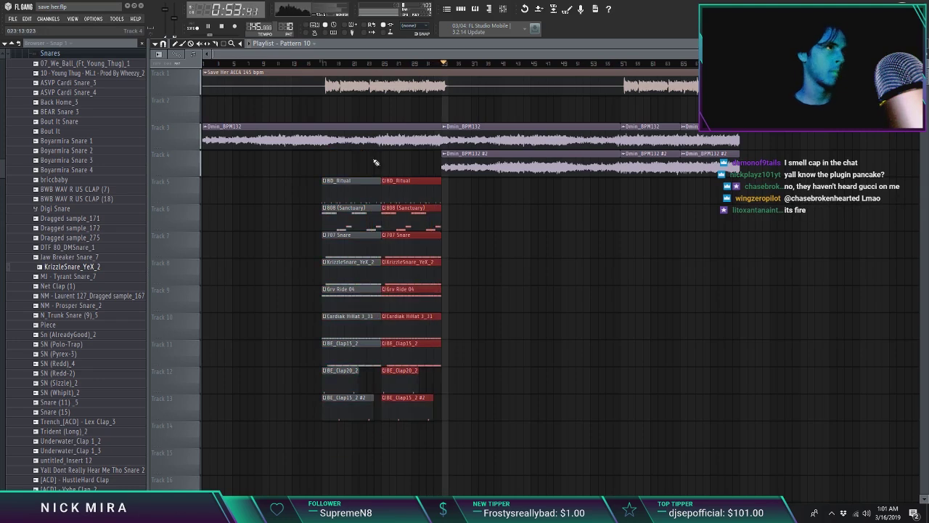
left_click_drag(471, 176, 299, 395)
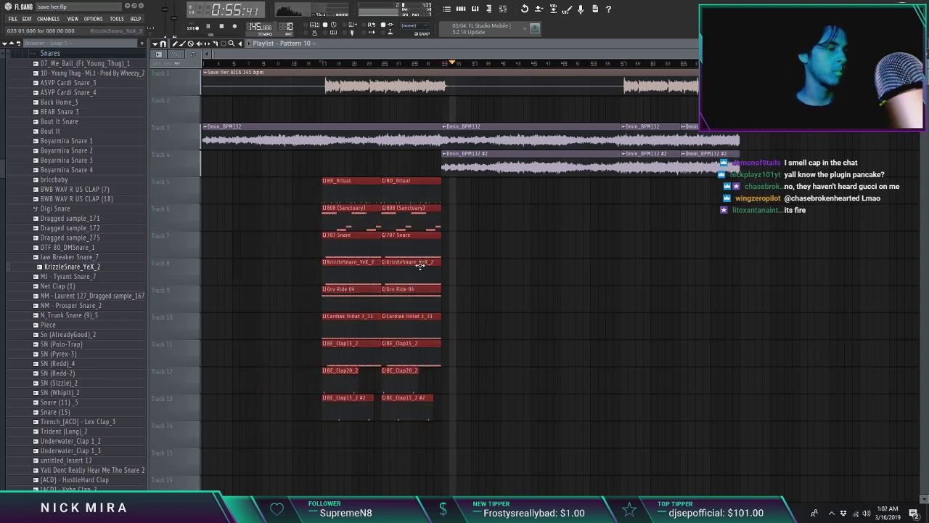
key("ctrl+b")
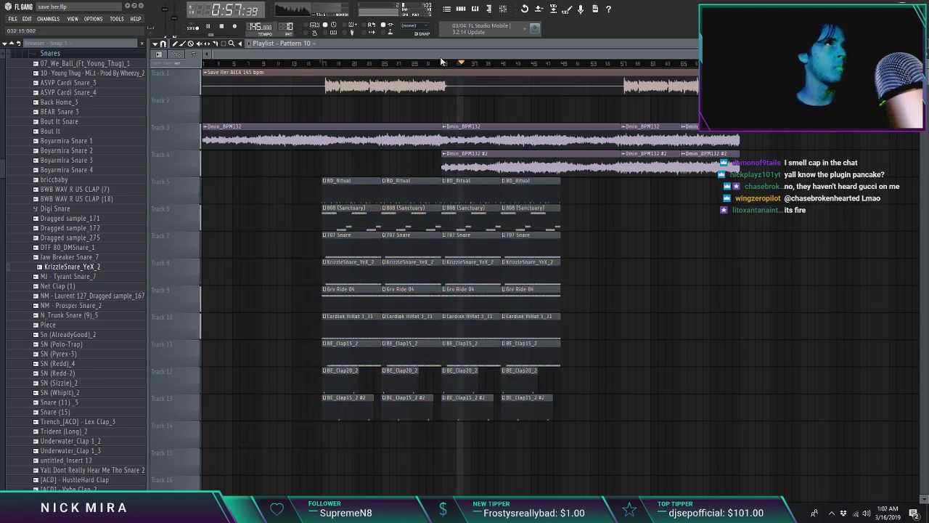
Trim the start of the BD_Ritual and 808 (Sanctuary) clips at bar 33 so they enter about one bar later
scroll(444, 63, "up", 3)
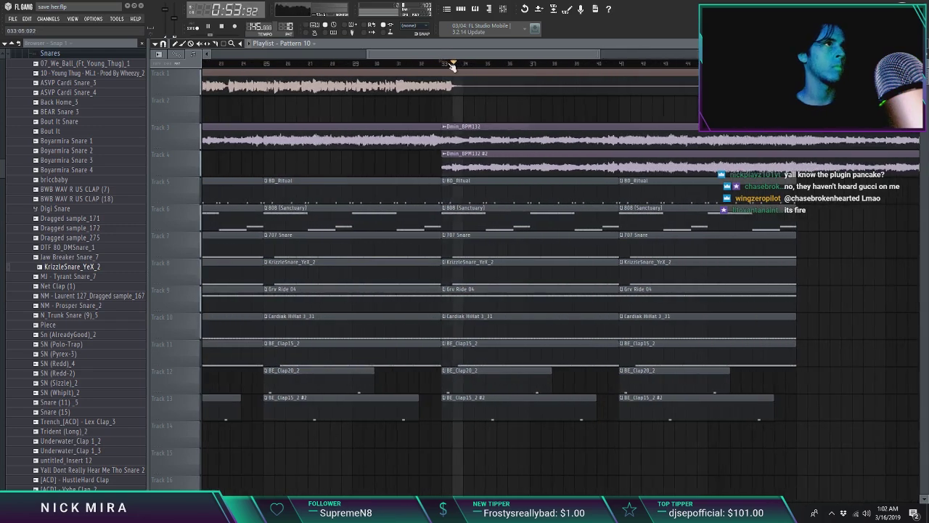
right_click(462, 205)
key("space")
mouse_move(449, 179)
left_mouse_down()
mouse_move(437, 215)
mouse_move(451, 193)
mouse_move(443, 192)
left_mouse_up()
key("ctrl+b")
key("space")
key("space")
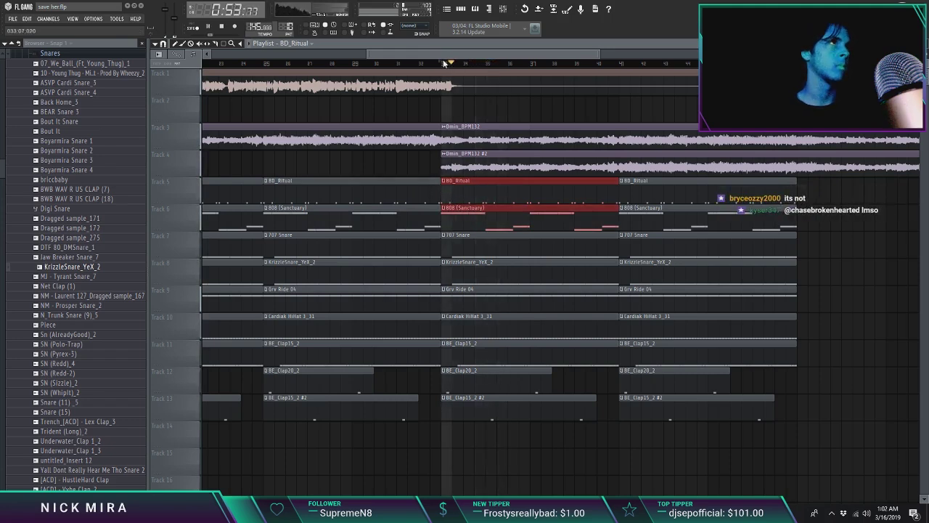
scroll(445, 66, "up", 8)
key("space")
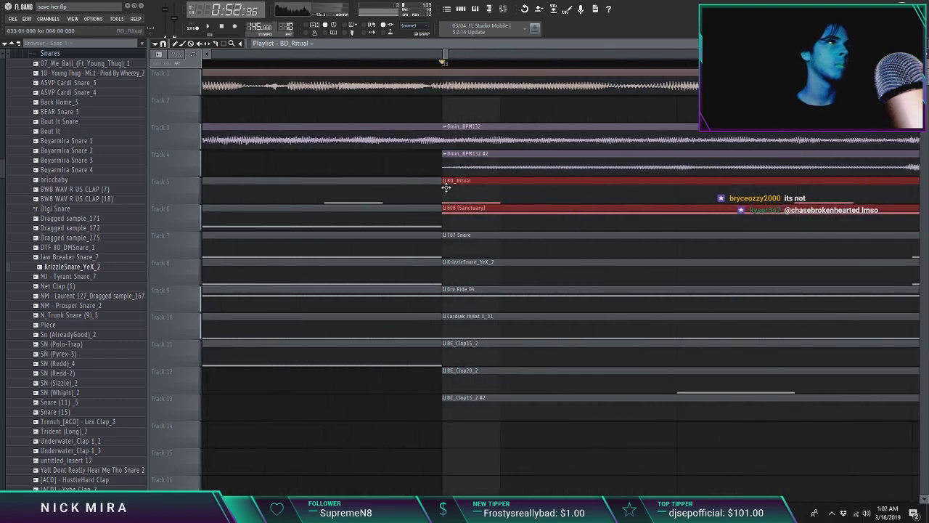
left_click_drag(444, 186, 737, 187)
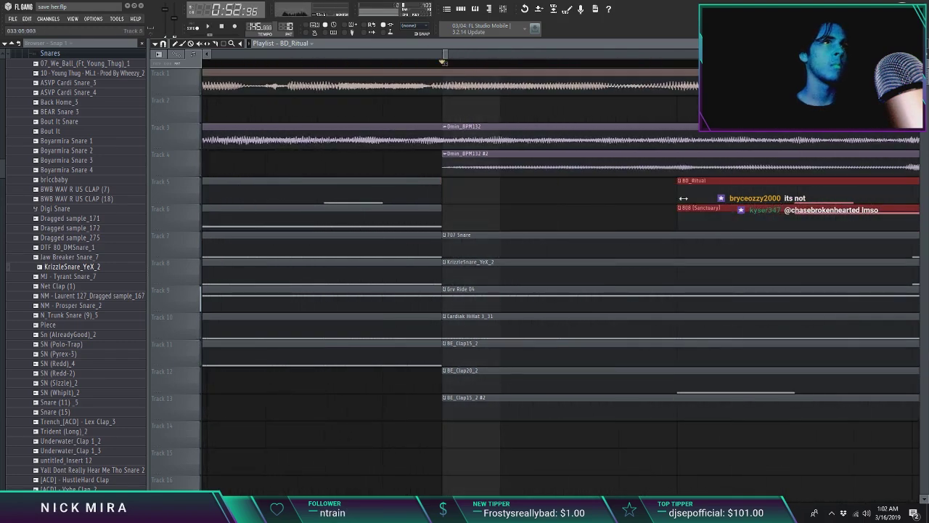
scroll(639, 58, "down", 10)
left_click_drag(624, 183, 680, 183)
scroll(684, 79, "down", 5)
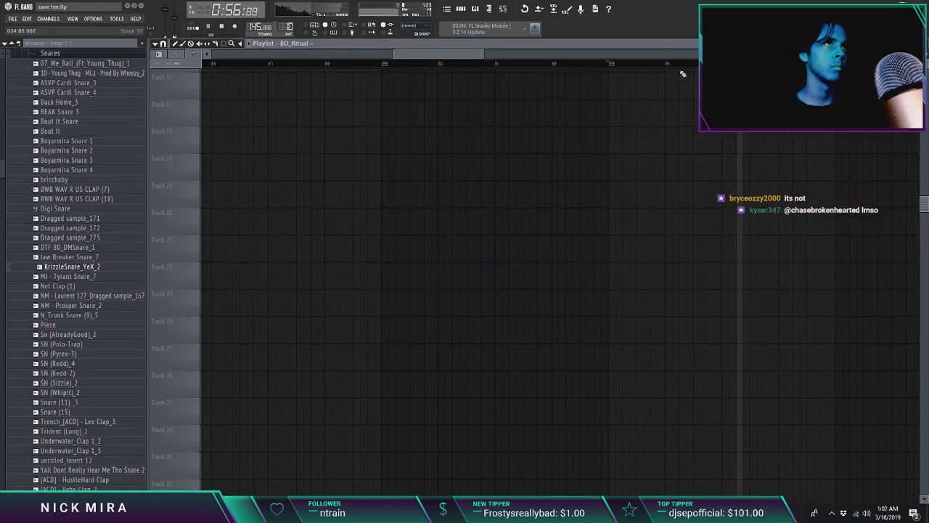
scroll(690, 65, "down", 8)
scroll(415, 179, "up", 5)
left_click(472, 163, "ctrl")
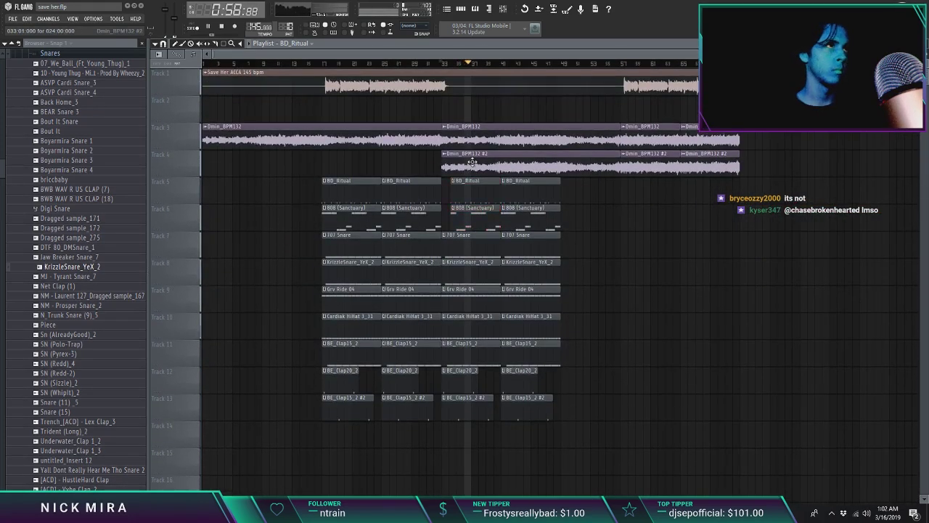
Delete the Dmin_BPM132 #2 clips at bars 57 and 65, and slice the Dmin_BPM132 clip on Track 3 at bar 17
right_click(640, 157)
right_click(710, 157)
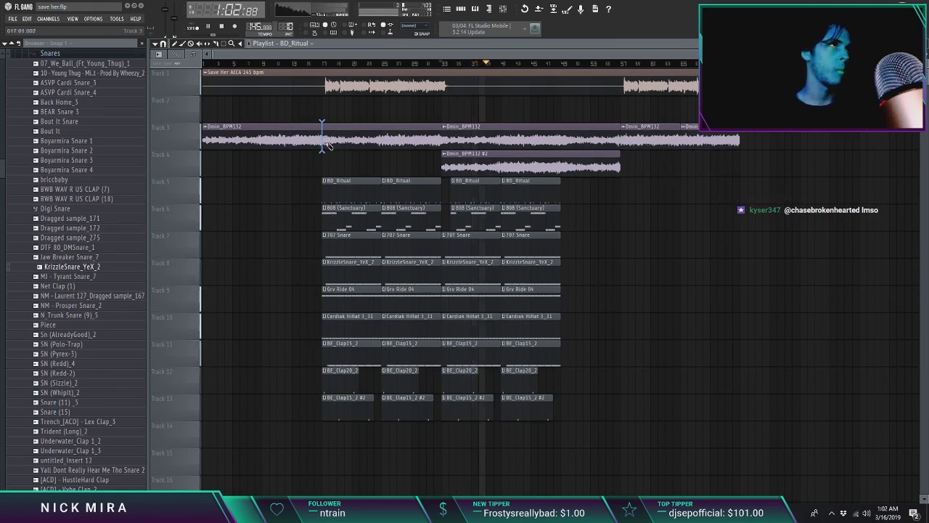
Try duplicating all loop and drum clips from bar 17 onward to bar 73 with an added Dmin_BPM132 #2 clip, and undo it
left_click_drag(326, 143, 750, 440)
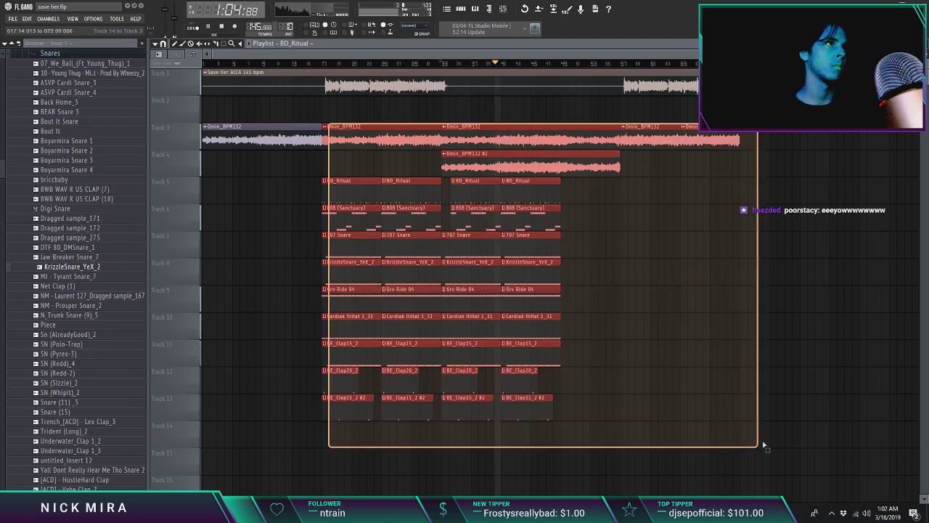
key("ctrl+b")
left_click(444, 68)
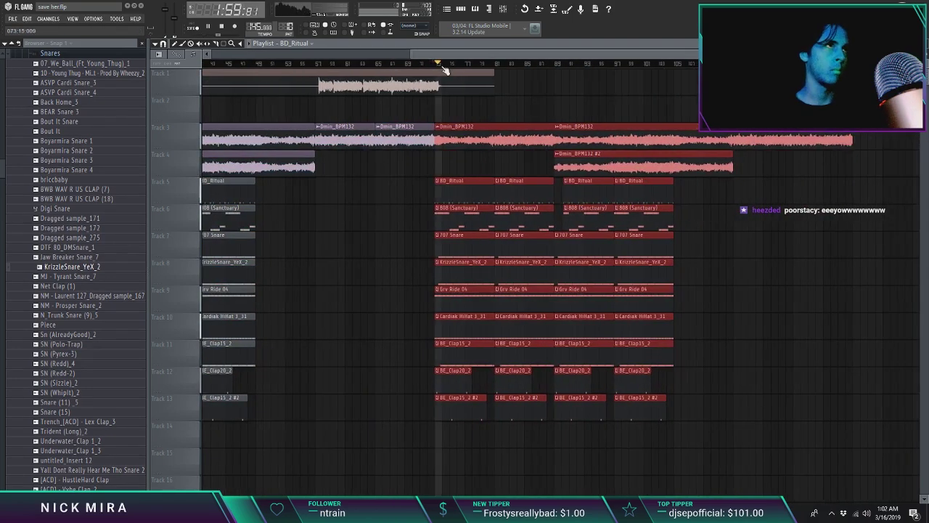
scroll(500, 180, "down", 3)
left_click(549, 290, "ctrl")
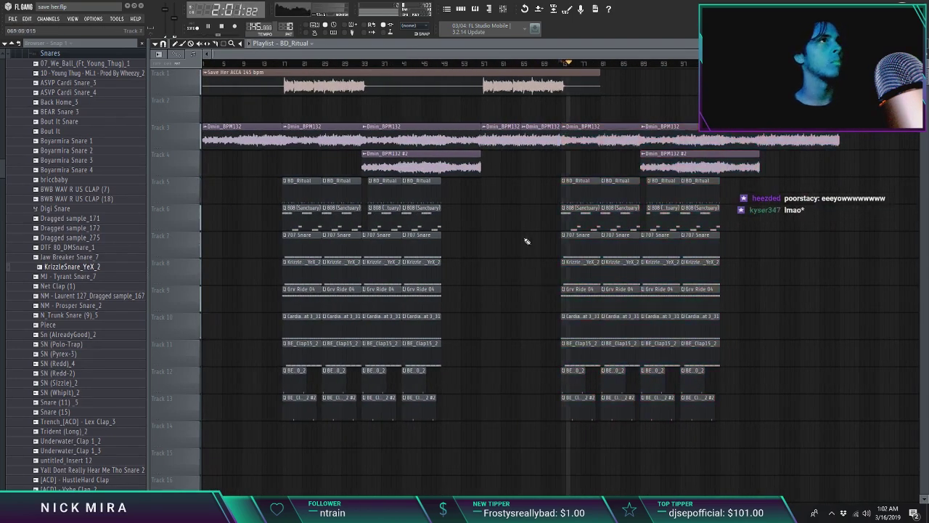
left_click_drag(720, 168, 643, 166)
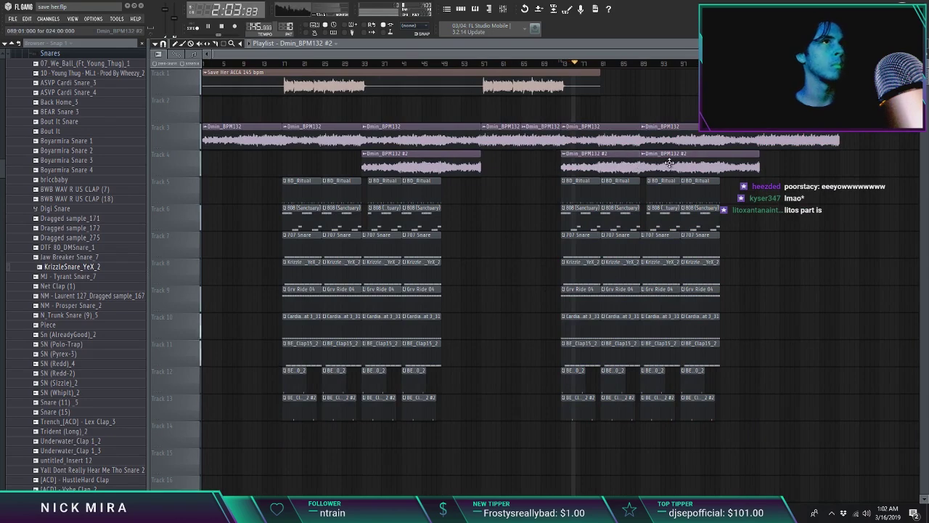
key("ctrl+alt+z")
key("ctrl+alt+z")
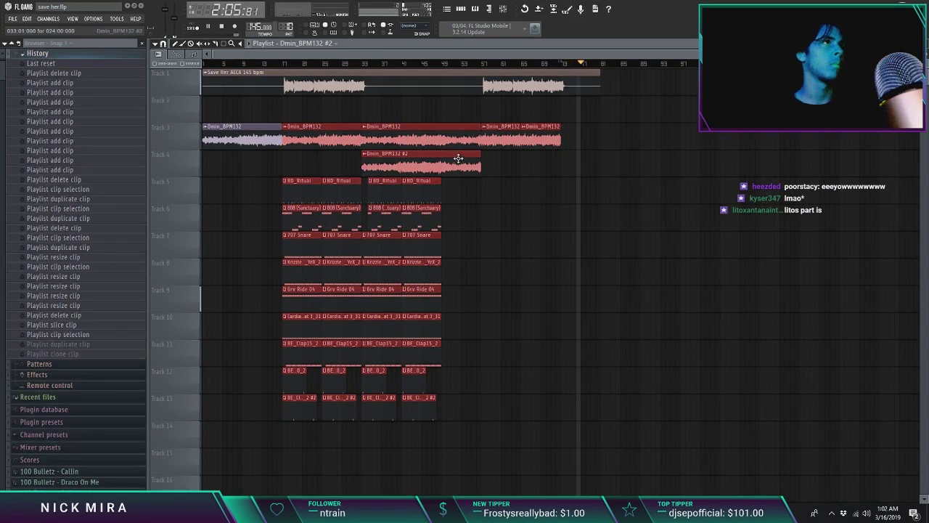
Delete the Dmin_BPM132 clips after bar 57 on Track 3 and duplicate the bar 17–57 section to bar 57
left_click_drag(365, 138, 623, 416)
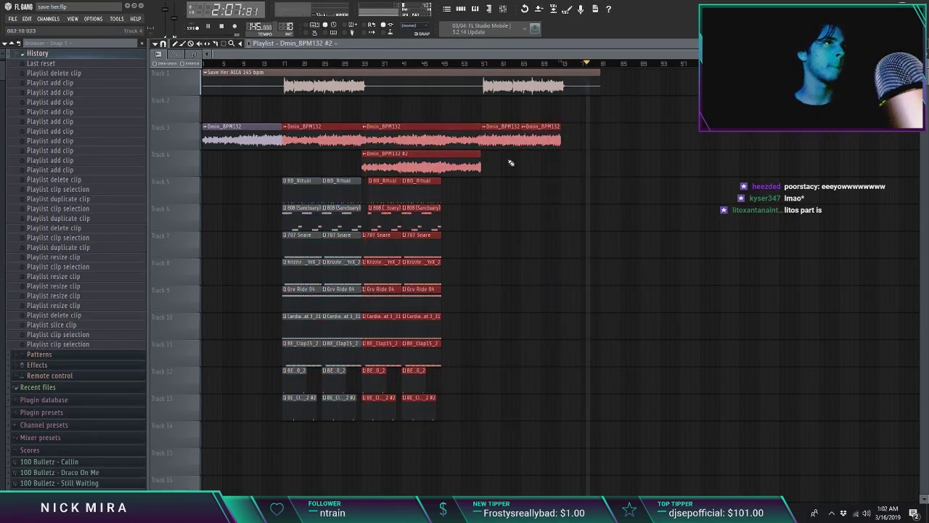
left_click(520, 176, "ctrl")
right_click(504, 141)
right_click(545, 139)
left_click_drag(553, 139, 296, 436)
key("ctrl+b")
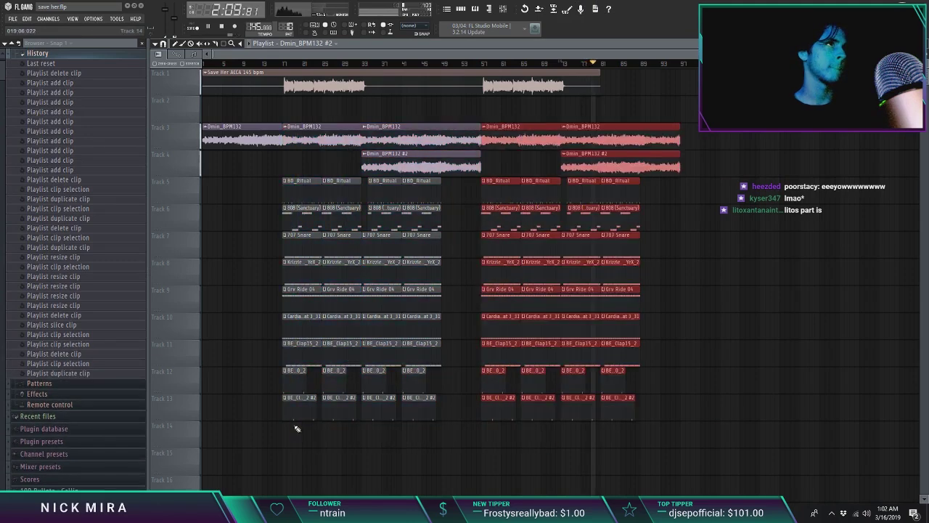
Slice the Save Her ACCA clip at bar 57 and clone the whole section from there, acapella included, to bar 97
scroll(494, 64, "up", 5)
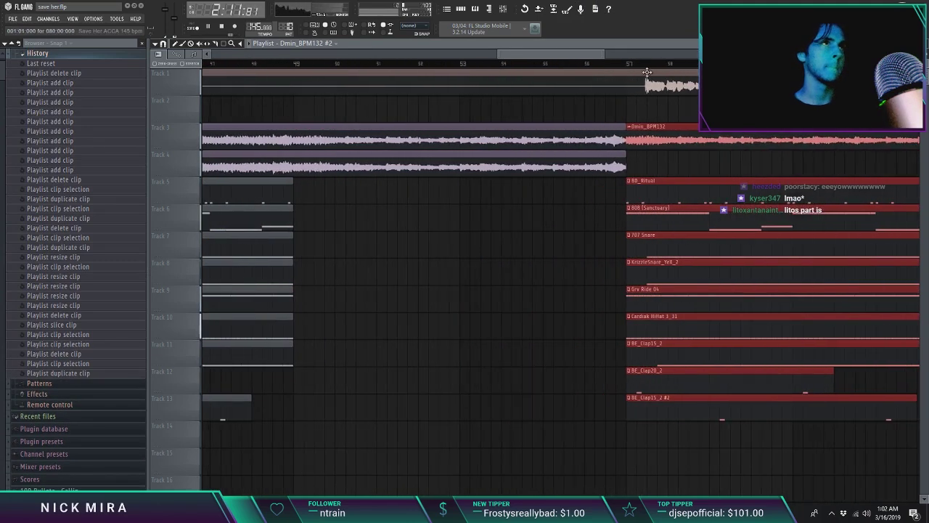
scroll(639, 73, "down", 5)
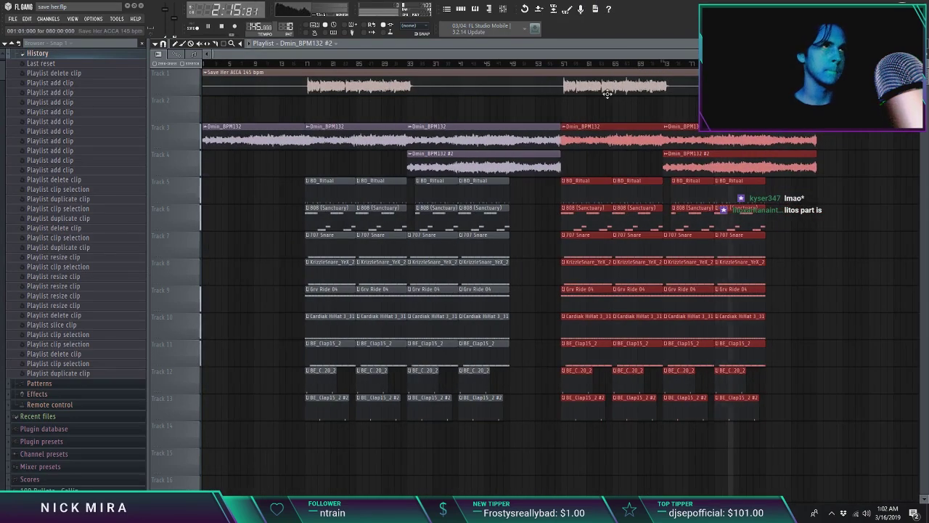
left_click_drag(563, 95, 770, 406)
mouse_move(579, 135)
left_mouse_down()
mouse_move(862, 170)
mouse_move(835, 172)
left_mouse_up()
left_click(850, 111, "ctrl")
scroll(850, 110, "down", 2)
scroll(833, 170, "down", 1)
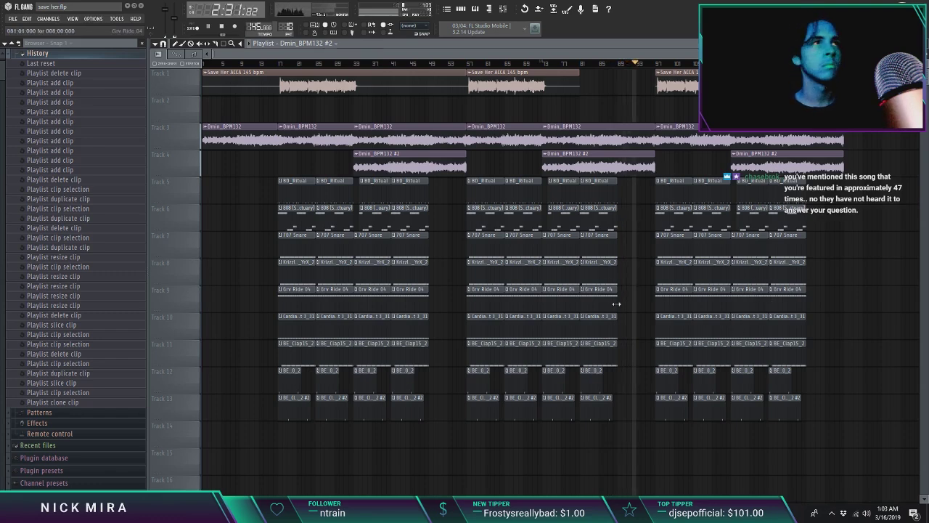
Remove the Save Her ACCA copy at bar 97 and copy the acapella clip back to that bar
left_click(659, 73)
left_click(653, 77)
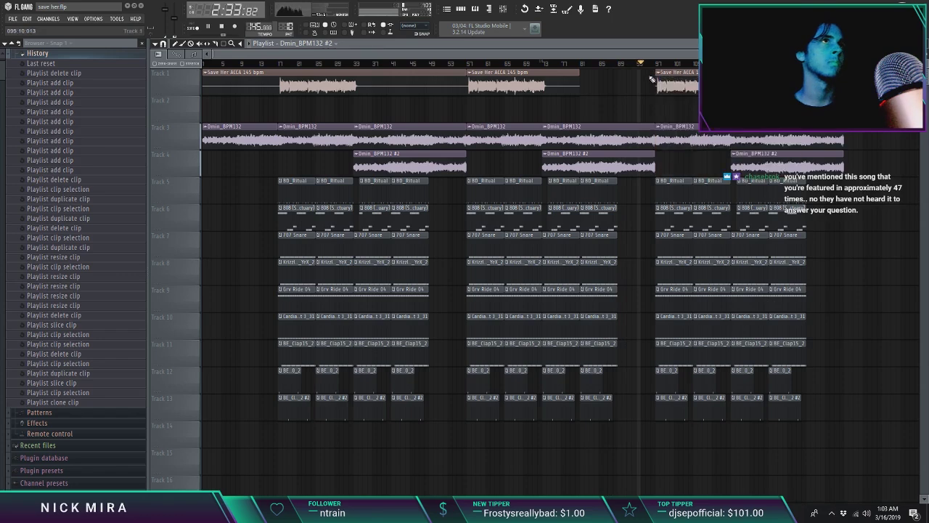
right_click(669, 80)
left_click(657, 64)
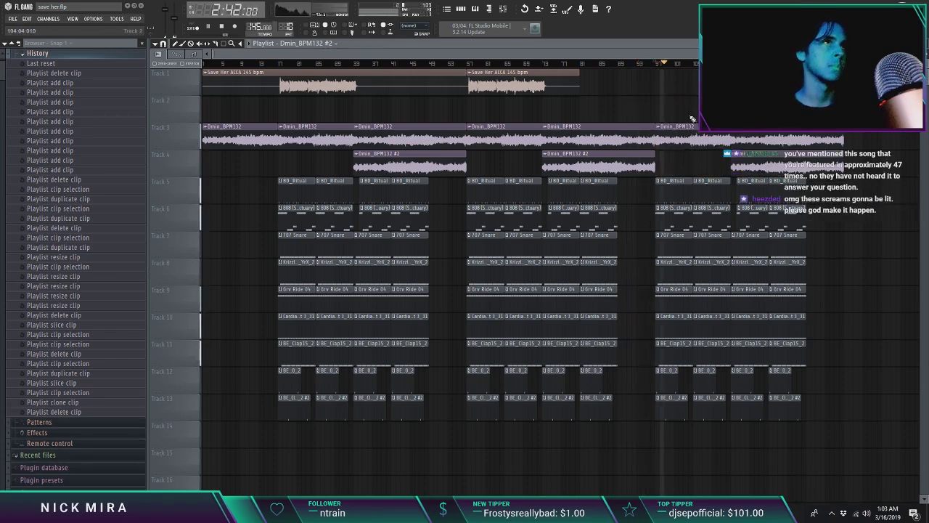
left_click_drag(554, 75, 743, 77)
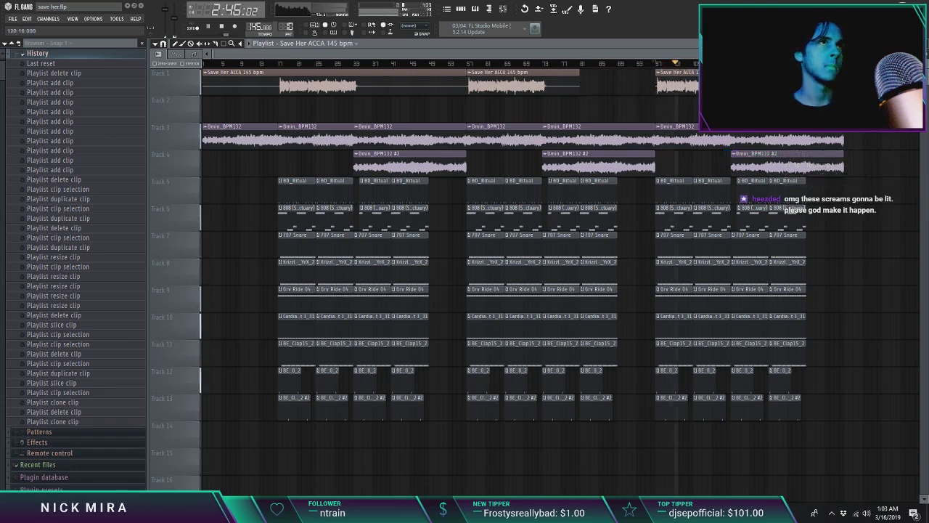
Audition the last section and duplicate its bar 121 column of drum and 808 clips to bar 129
left_click(731, 63)
left_click(773, 63)
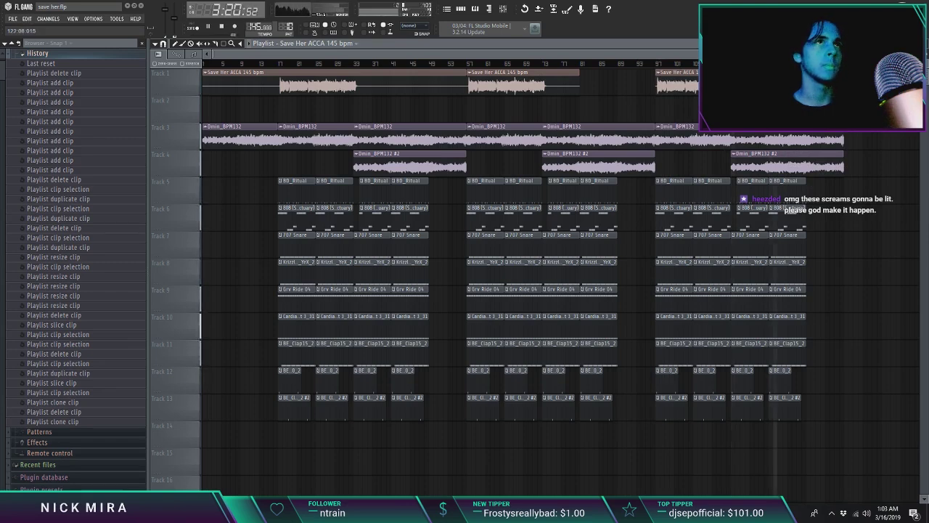
left_click_drag(803, 182, 774, 425)
key("ctrl+b")
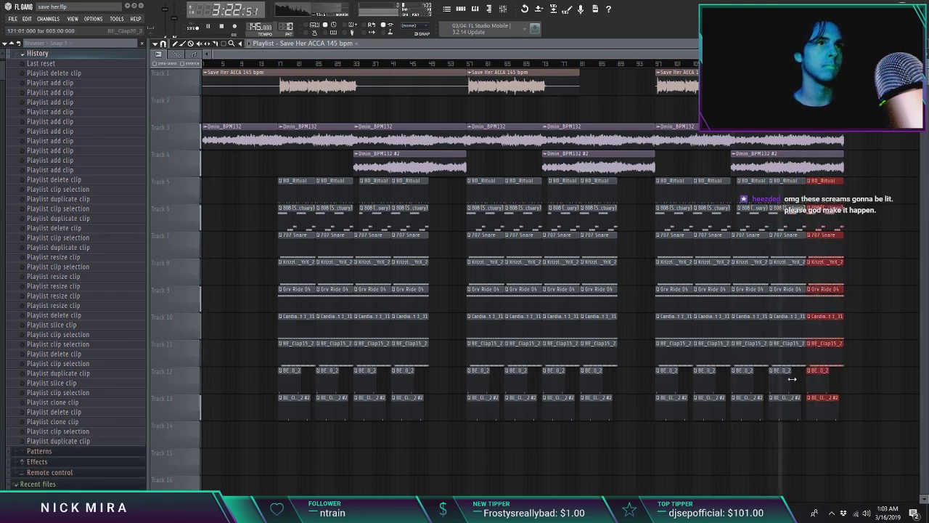
left_click(868, 168, "ctrl")
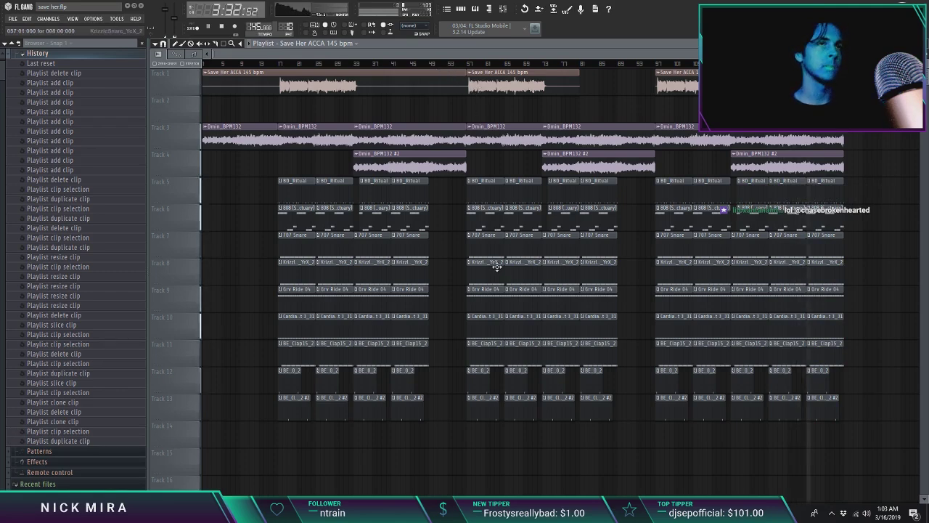
Audition from bar 73 and try deleting the snare clips there, undoing each deletion
left_click(545, 64)
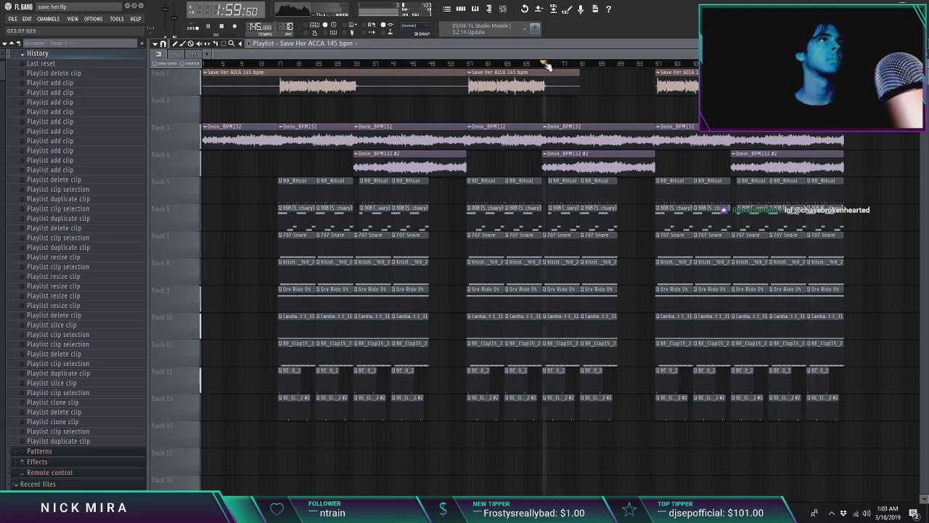
right_click(570, 263)
key("ctrl+z")
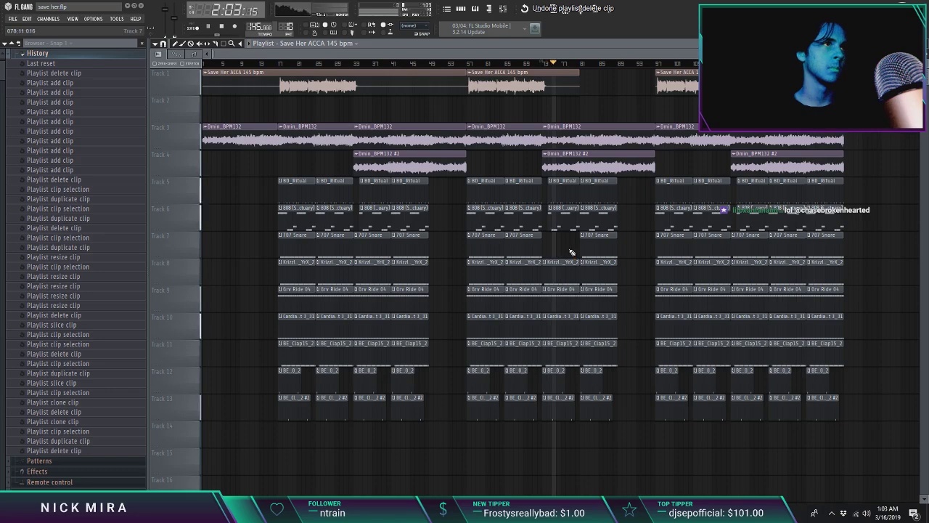
Delete the Cardiak HiHat clip at bar 73 and the clap clips on Tracks 11 to 13 at bars 73 and 81
right_click(570, 319)
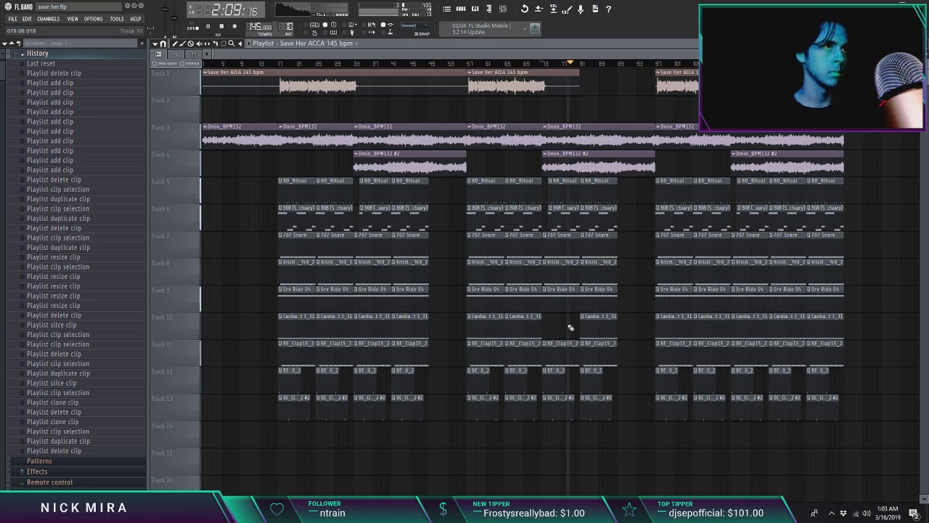
right_click(567, 353)
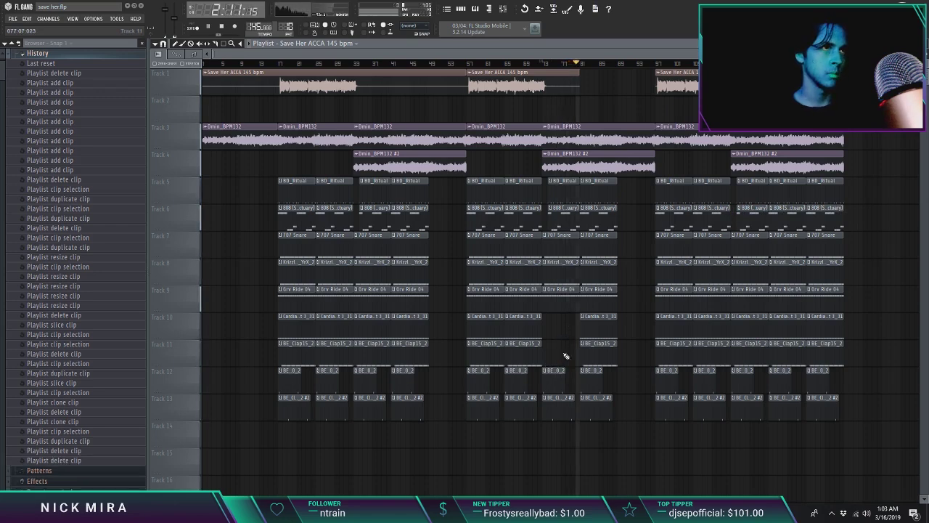
key("ctrl+z")
right_click(562, 356)
right_click(560, 379)
right_click(560, 405)
right_click(595, 355)
right_click(595, 378)
right_click(594, 405)
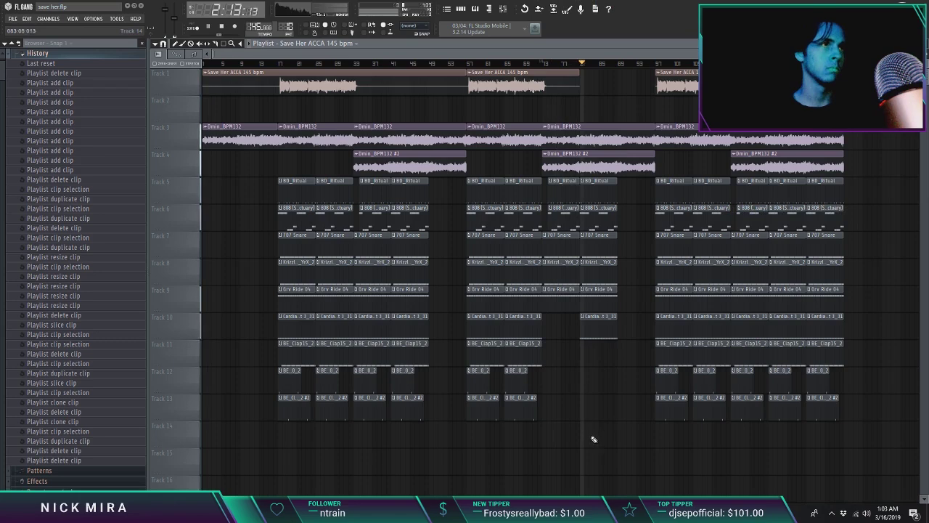
Delete the clap clips on Tracks 11 to 13 at bars 33 and 41
right_click(410, 374)
right_click(411, 347)
right_click(370, 347)
right_click(370, 374)
right_click(370, 401)
right_click(407, 401)
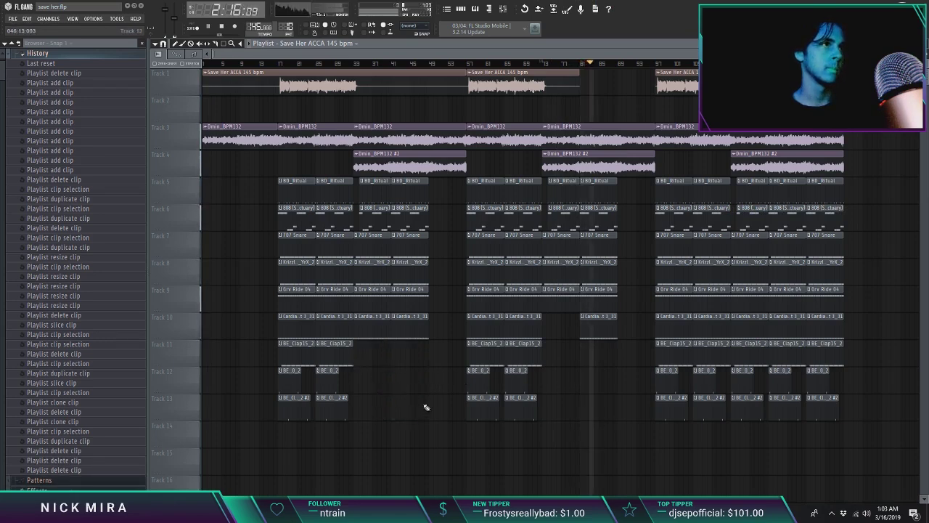
Delete the clap clips on Tracks 11 to 13 at bars 113, 121 and 129
right_click(747, 347)
right_click(747, 374)
right_click(748, 402)
right_click(784, 346)
right_click(784, 374)
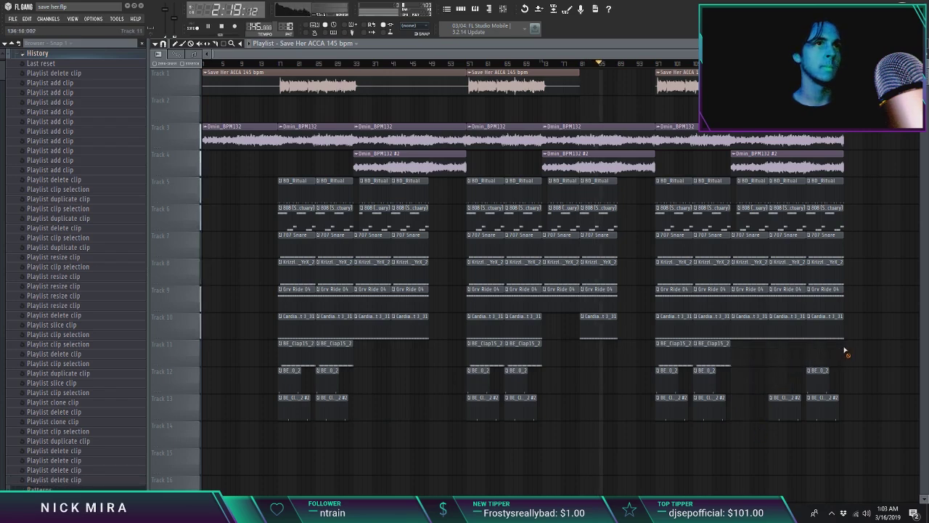
right_click(820, 374)
right_click(820, 401)
right_click(784, 401)
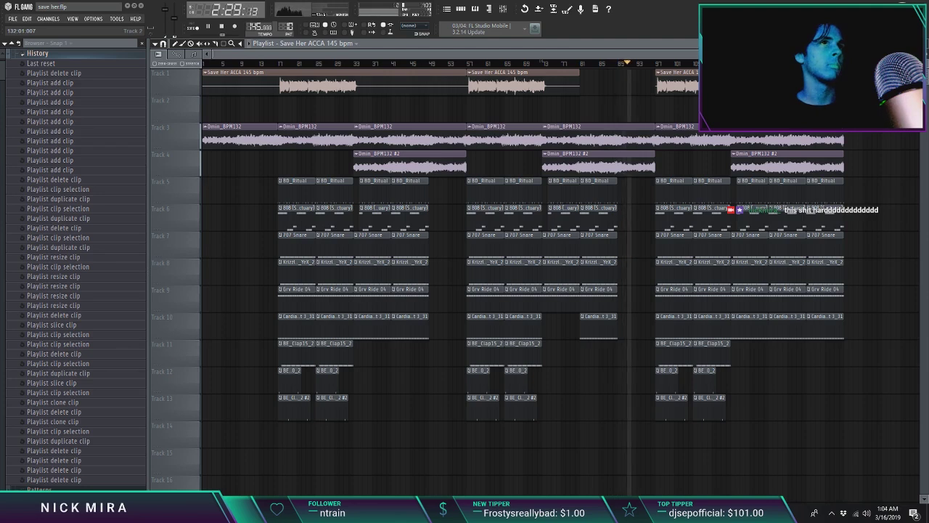
Delete the column of drum and 808 clips at bar 129 and audition the song from that bar
left_click_drag(599, 140, 636, 161)
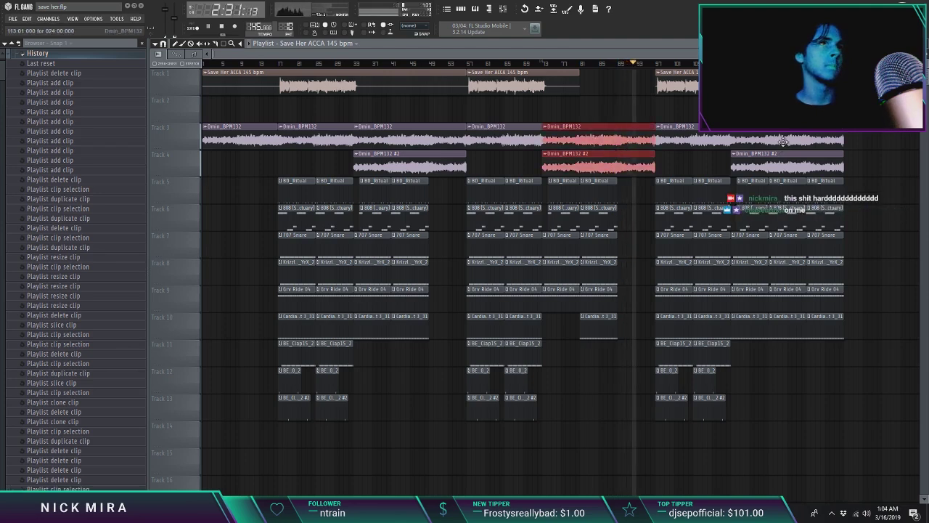
right_click(784, 144)
right_click(783, 156)
mouse_move(575, 140)
left_mouse_down()
mouse_move(772, 152)
mouse_move(757, 154)
left_mouse_up()
key("ctrl+d")
right_click(833, 191)
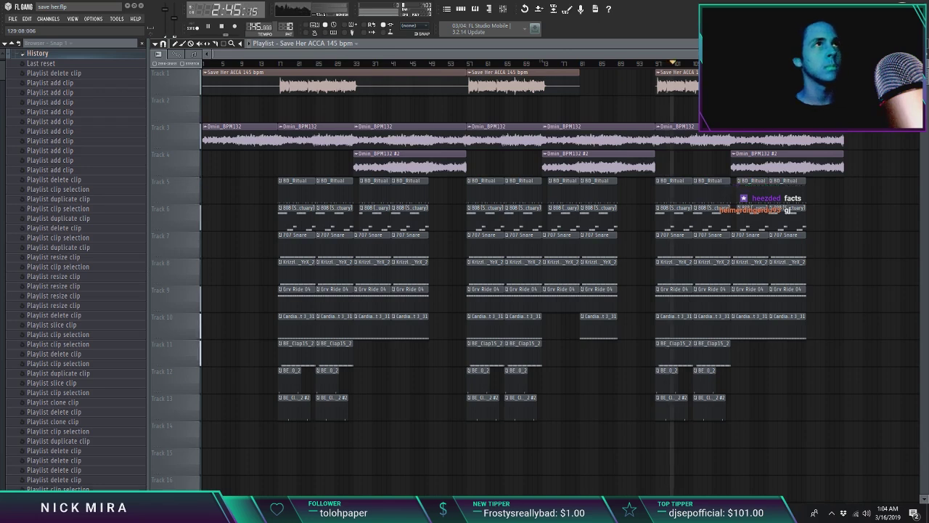
left_click(809, 64)
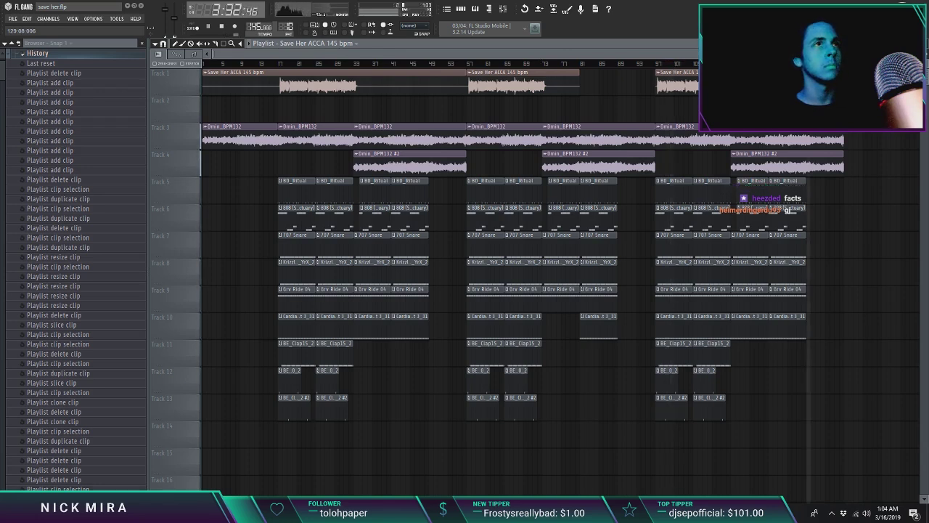
Slice the Dmin_BPM132 loops on Tracks 3 and 4 at bar 129 and repeat the 8-bar slices up to bar 161
left_click(821, 171)
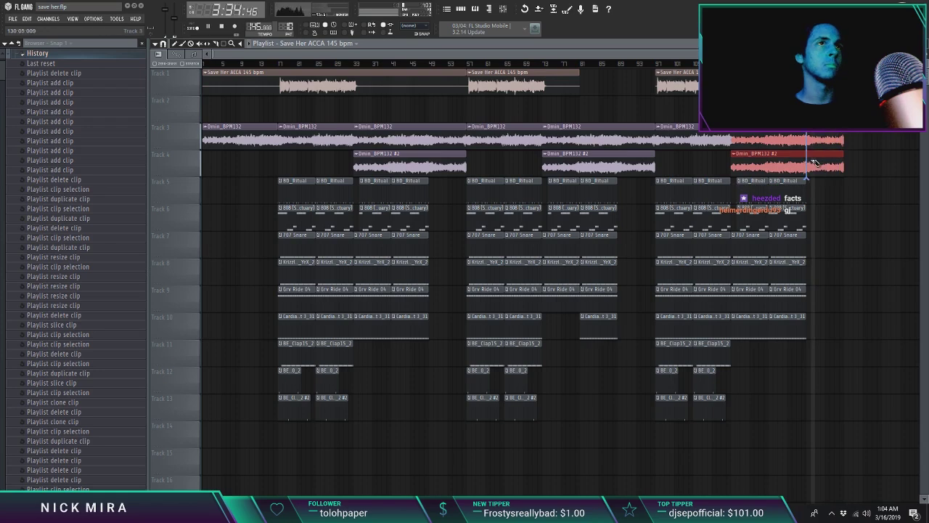
left_click_drag(815, 161, 853, 146)
key("ctrl+b")
key("ctrl+b")
scroll(853, 109, "down", 1)
key("ctrl+d")
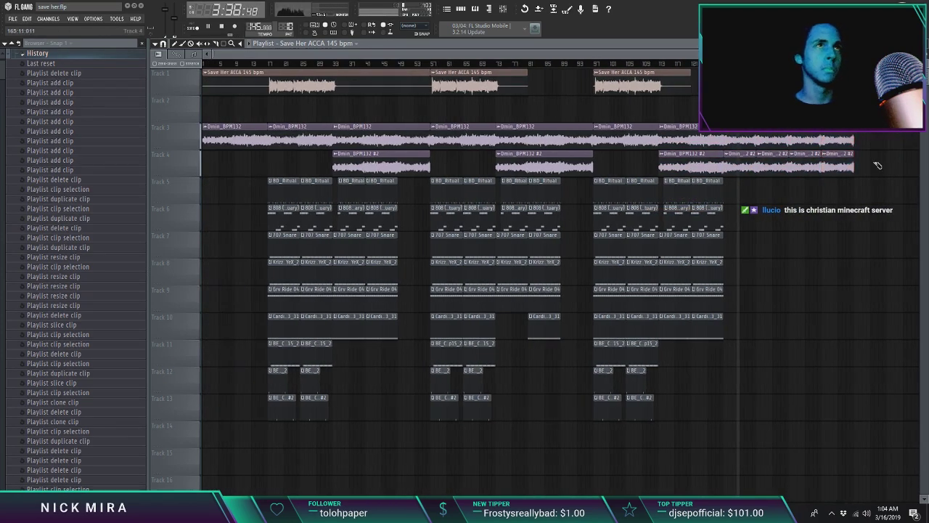
Create a Master volume automation clip on Track 2 and shape a fade-out starting at bar 145
right_click(166, 14)
left_click(198, 106)
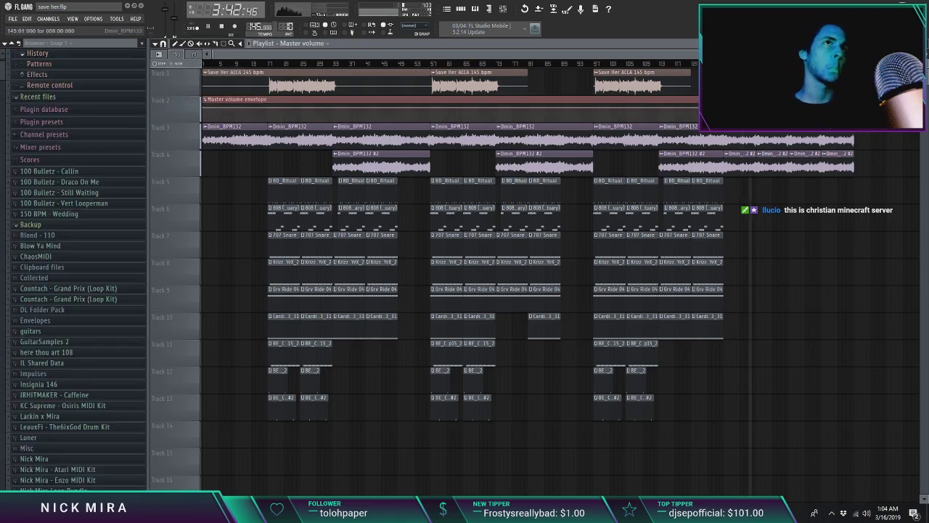
right_click(789, 108)
right_click(789, 108)
left_click(813, 248)
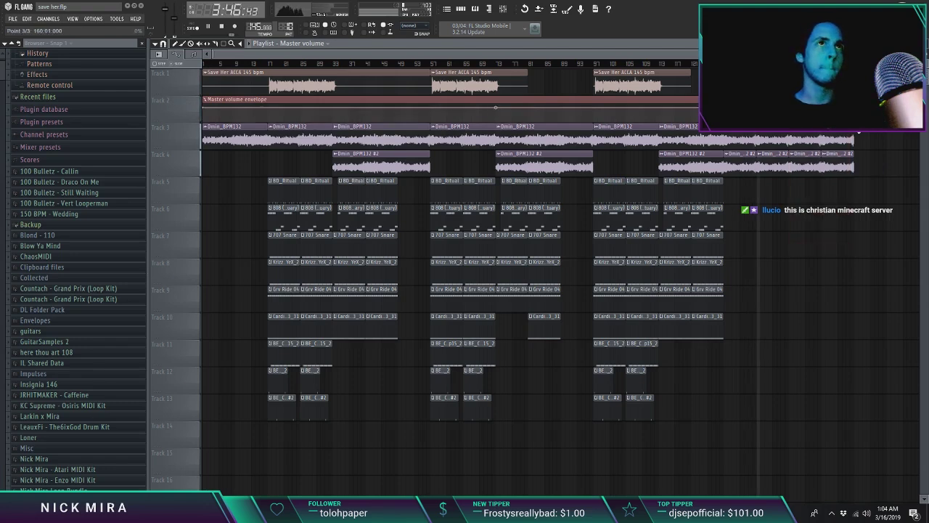
Replace the repeated 8-bar Dmin_BPM132 slices on Tracks 3 and 4 with single 16-bar clips from bar 129 to 145
right_click(771, 140)
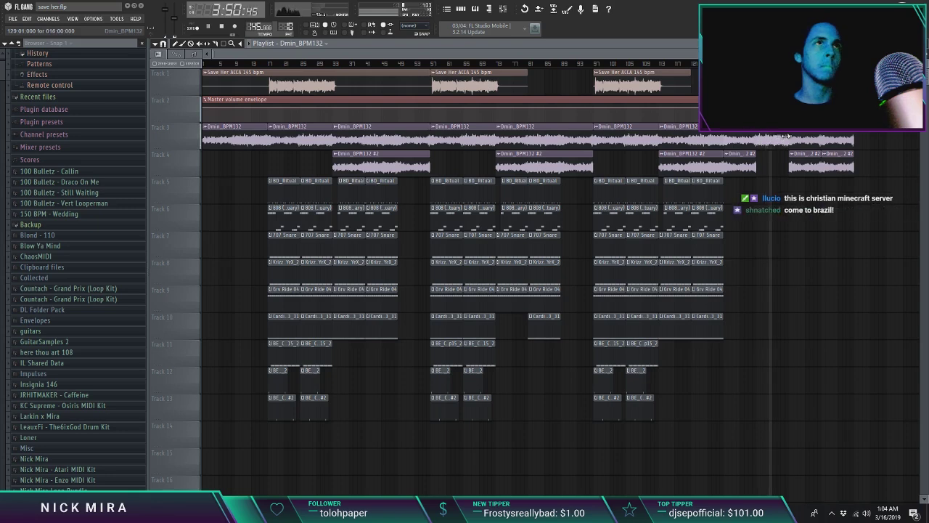
mouse_move(767, 160)
left_mouse_down()
mouse_move(789, 161)
mouse_move(761, 167)
mouse_move(789, 144)
left_mouse_up()
right_click(803, 162)
key("c")
key("ctrl+z")
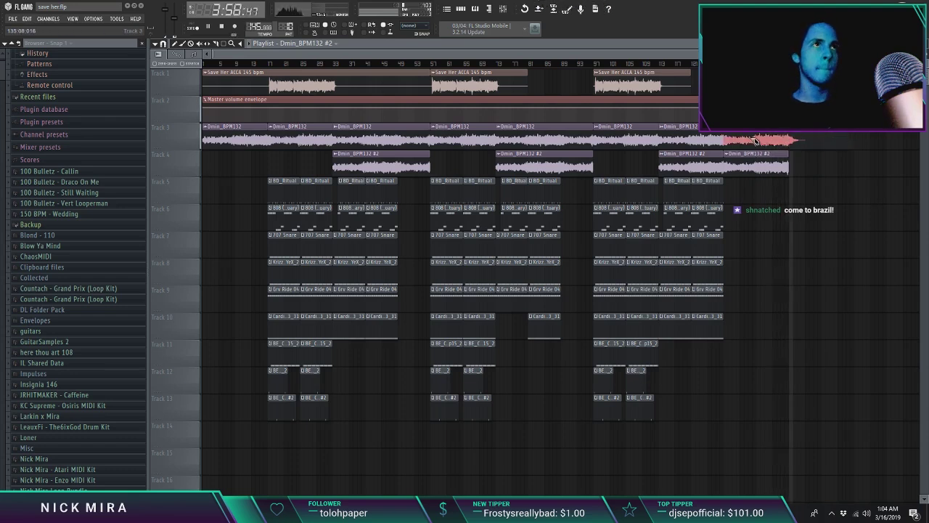
Duplicate the 16-bar Track 3 Dmin_BPM132 clip to bar 145 and audition the ending and the section at bar 17
key("ctrl+b")
key("ctrl+d")
left_click_drag(780, 141, 729, 142)
left_click(664, 65)
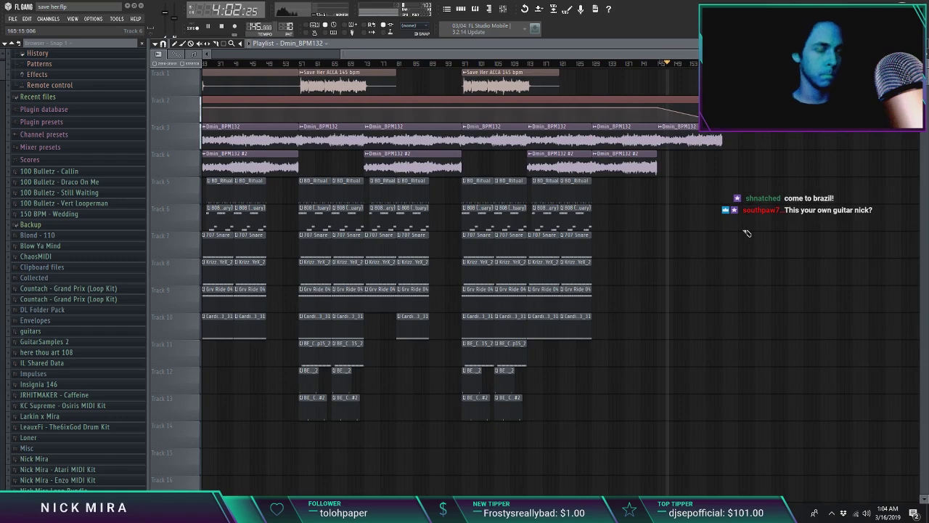
scroll(693, 73, "left", 5)
left_click_drag(693, 65, 269, 73)
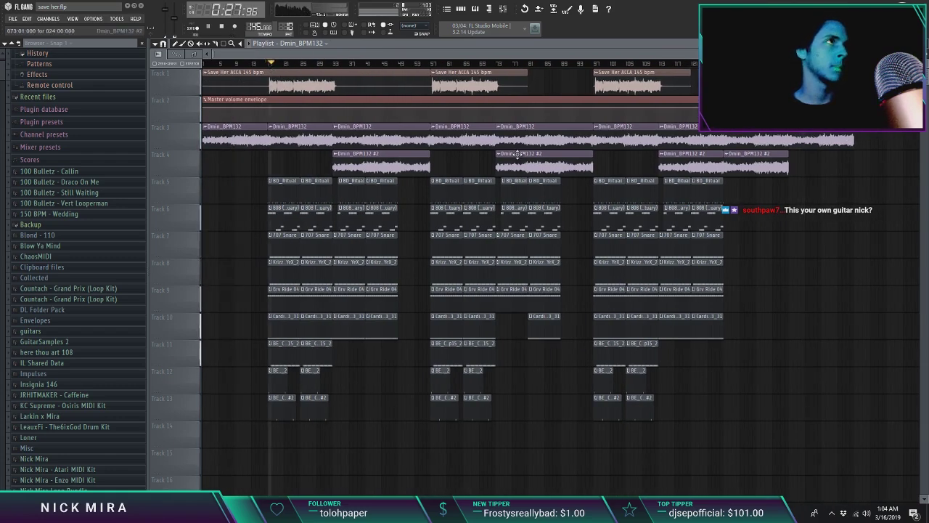
Start saving the project under a new name and browse to the 2019 folder inside Beats
key("ctrl+shift+s")
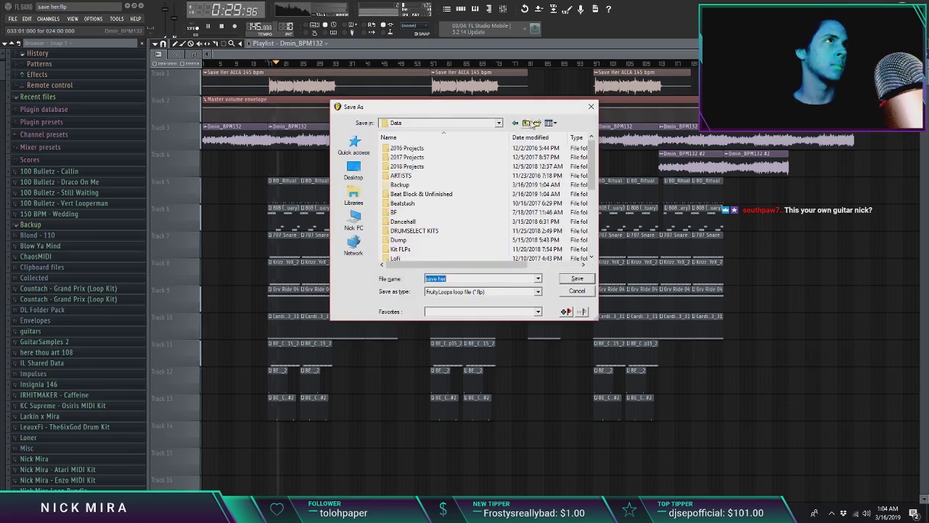
left_click(367, 176)
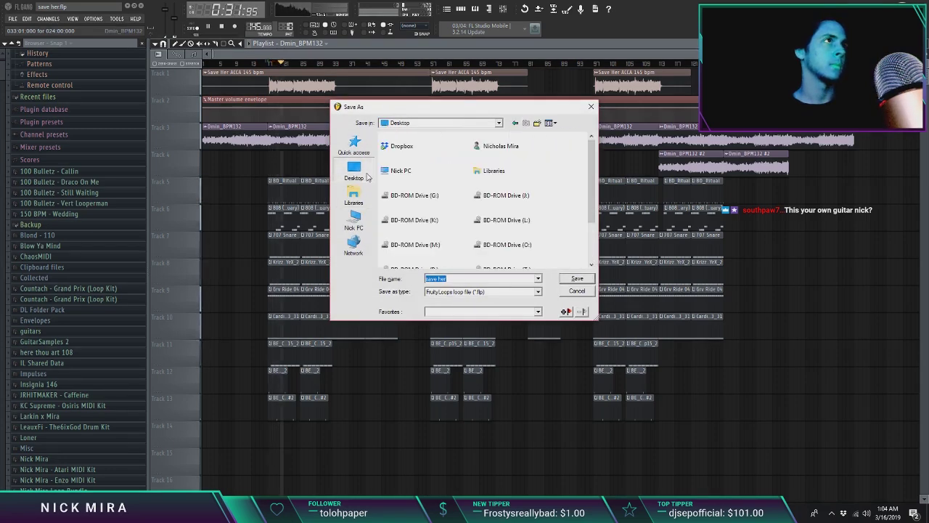
double_click(399, 148)
double_click(411, 158)
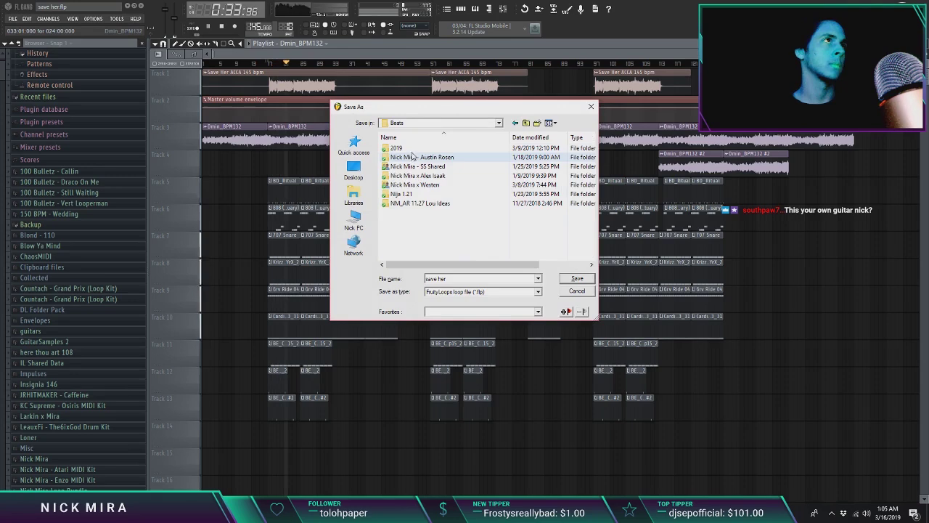
double_click(415, 149)
double_click(414, 150)
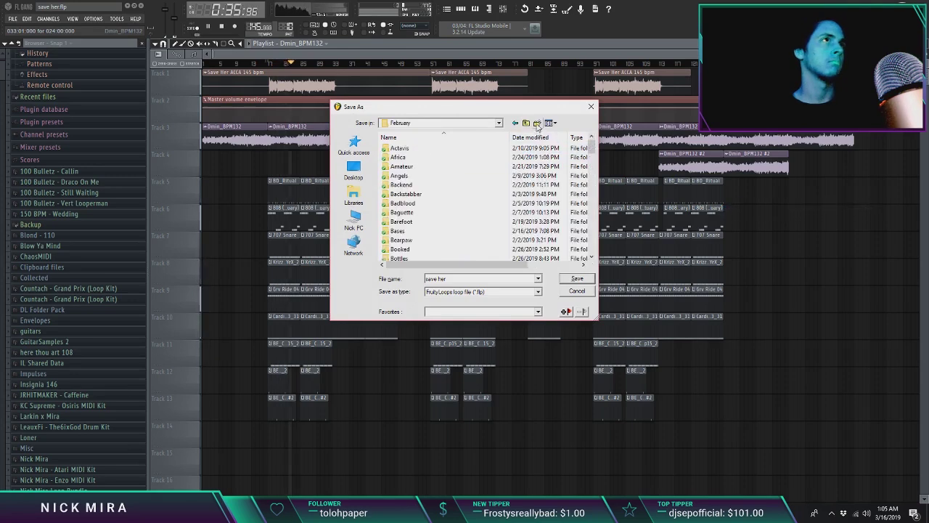
left_click(537, 122)
key("Escape")
key("Delete")
left_click(525, 123)
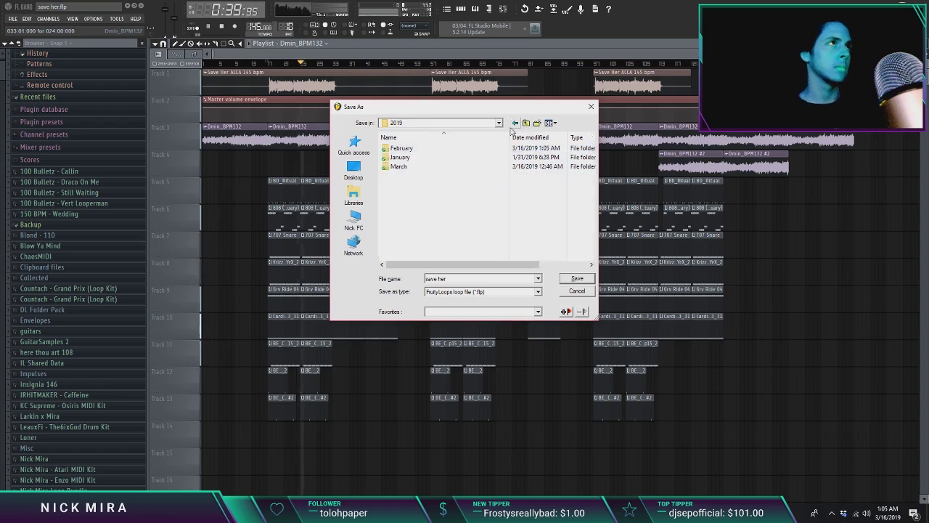
Create a folder named Save Her inside the March folder and open it as the save location
double_click(398, 166)
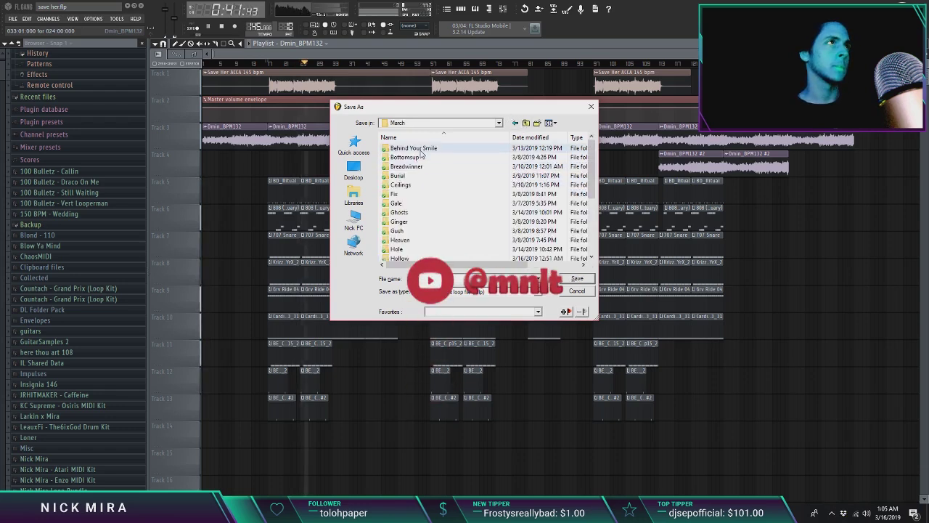
left_click(537, 123)
type("Save")
type("Her")
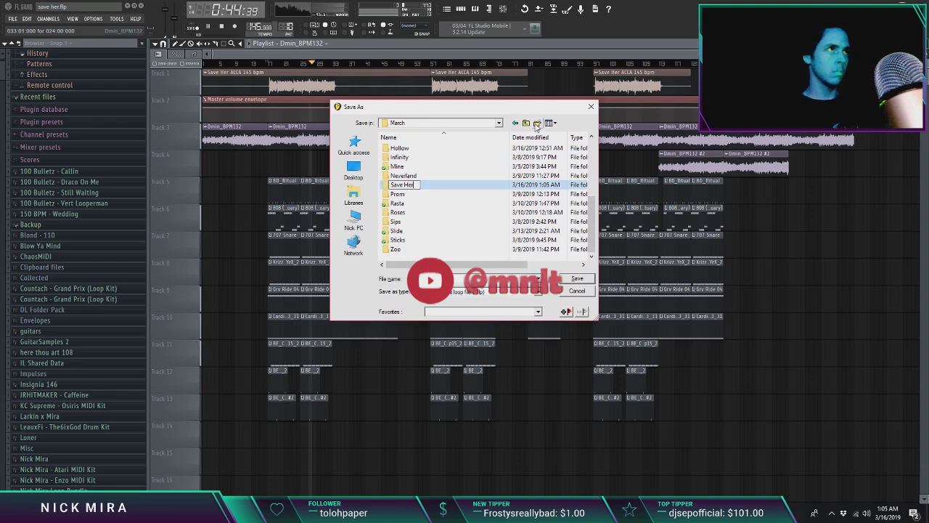
key("Return")
key("Return")
Save the project as NM - Save Her 145BPM in the Save Her folder
left_click(462, 279)
type("NM - Sa")
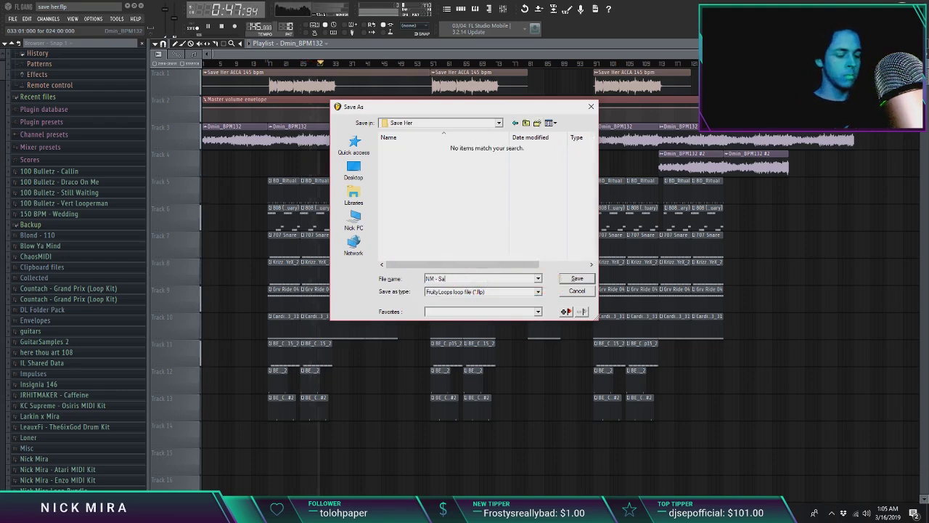
type("ve Her 145BPM")
key("Return")
Start exporting the song to the Save Her folder with Microsoft wave file as the file type
key("ctrl+r")
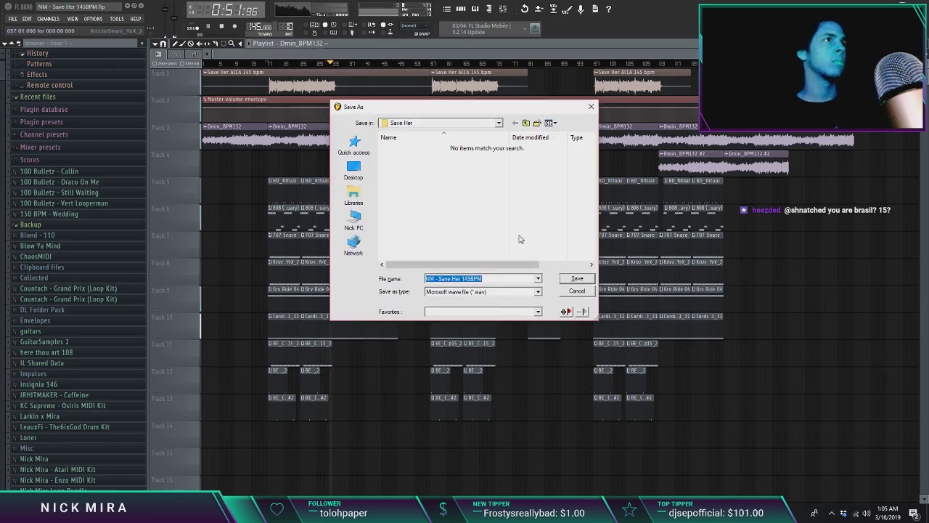
left_click(521, 291)
left_click(465, 305)
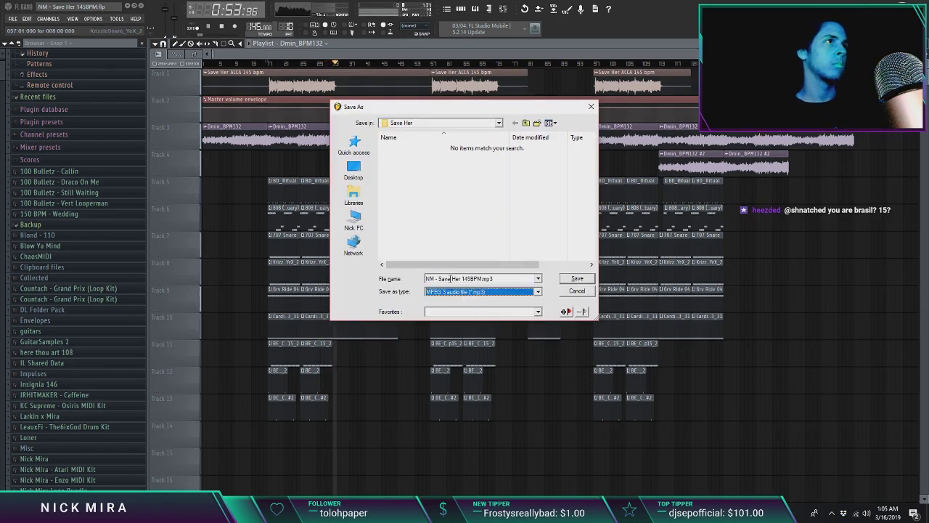
left_click(458, 291)
left_click(468, 300)
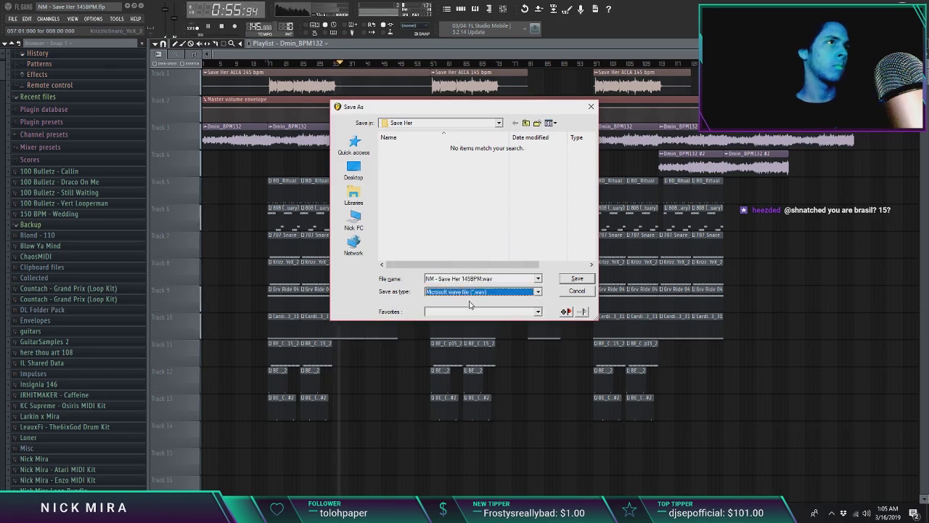
Replace the NM prefix in the export file name with the person's first name and enable MP3 output alongside WAV
left_click_drag(434, 280, 374, 280)
type("Slaco")
type("y")
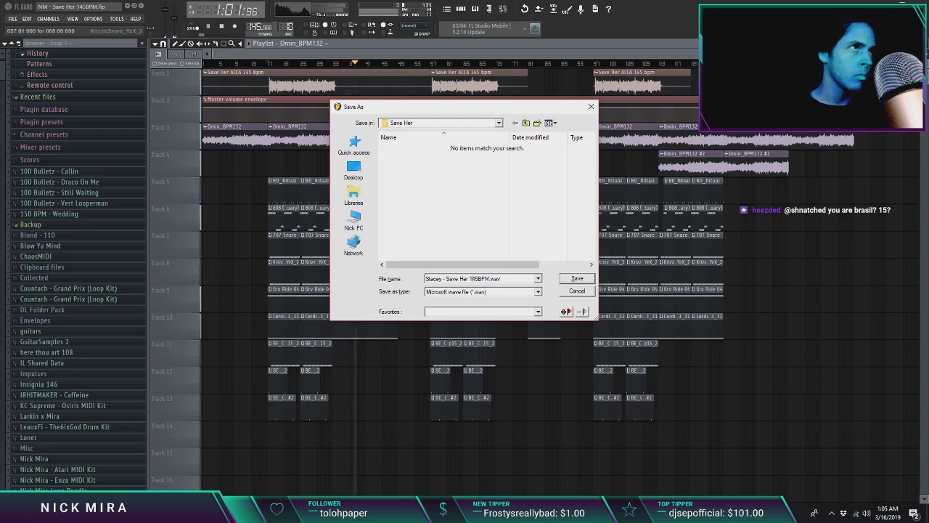
key("Return")
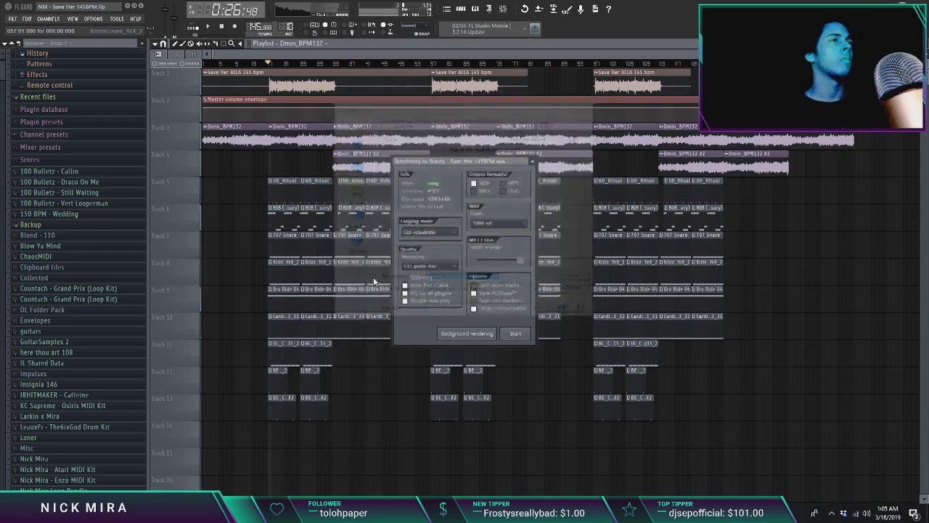
left_click(502, 183)
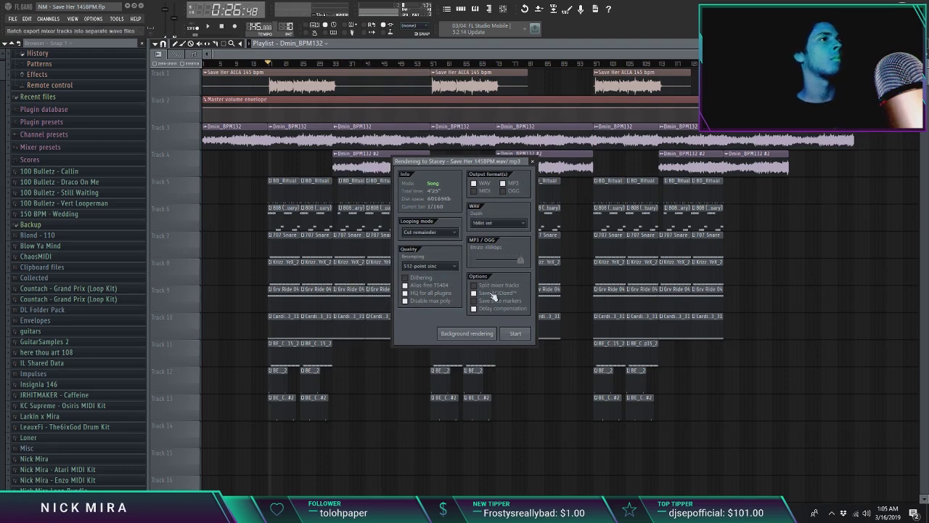